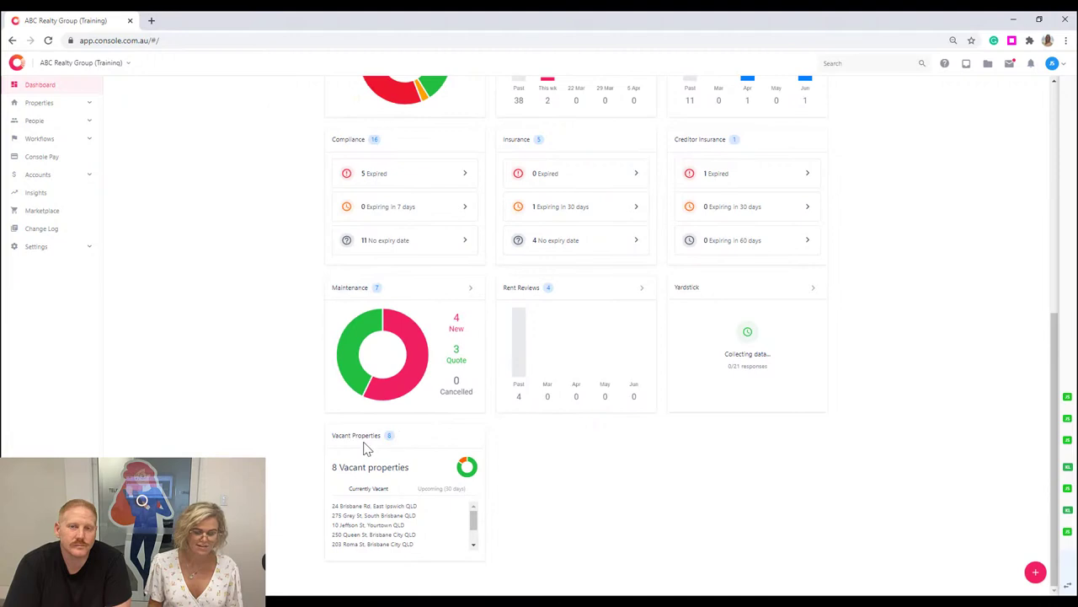
# Glance at maintenance requests, then filter the dashboard to Brisbane East and then My Portfolios.
pyautogui.click(369, 291)
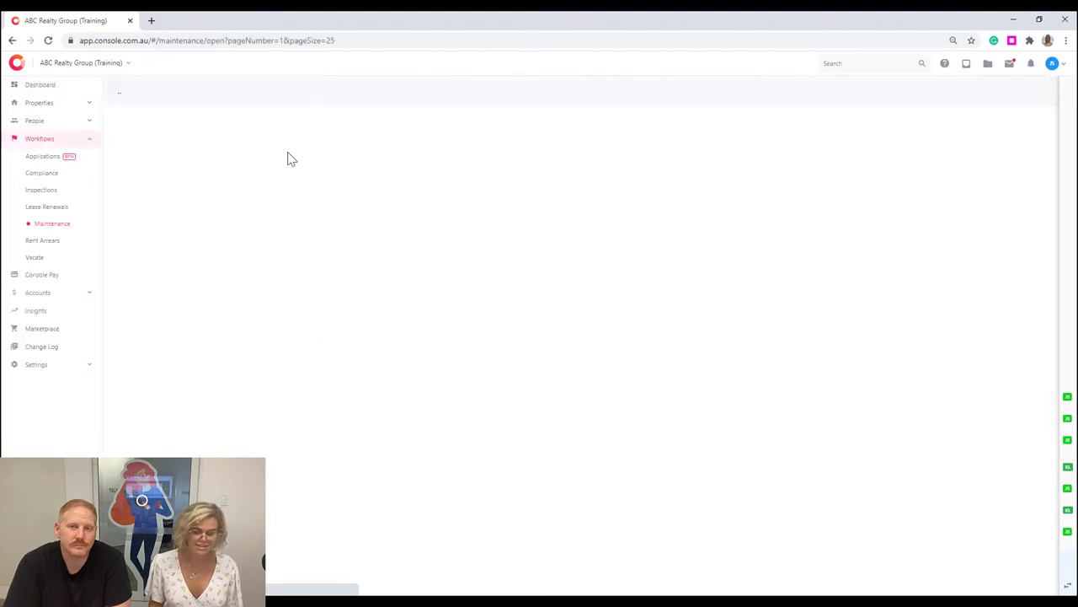
pyautogui.click(46, 86)
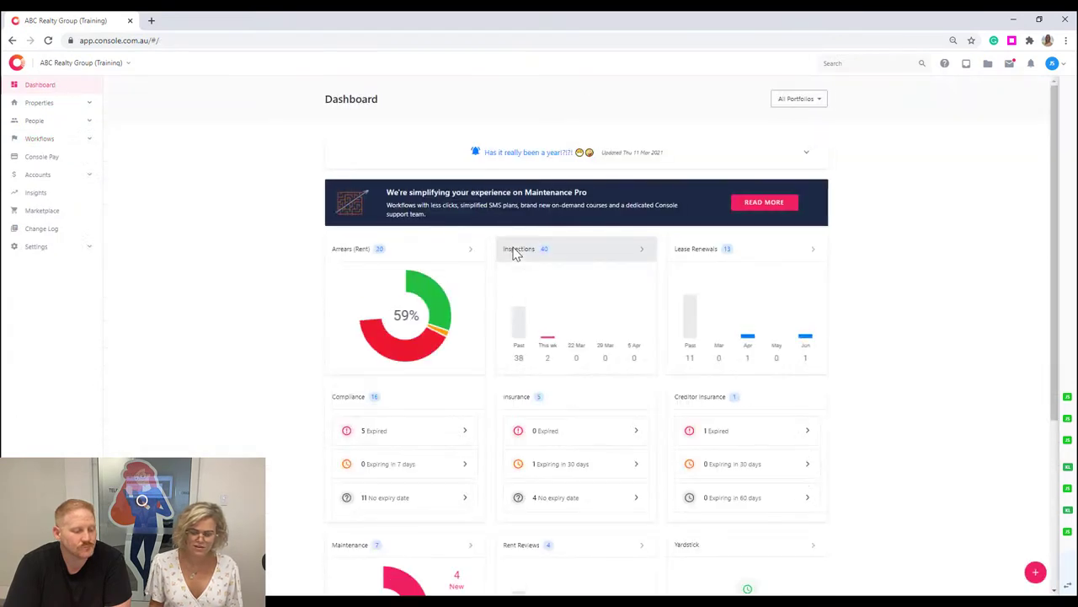
pyautogui.click(780, 100)
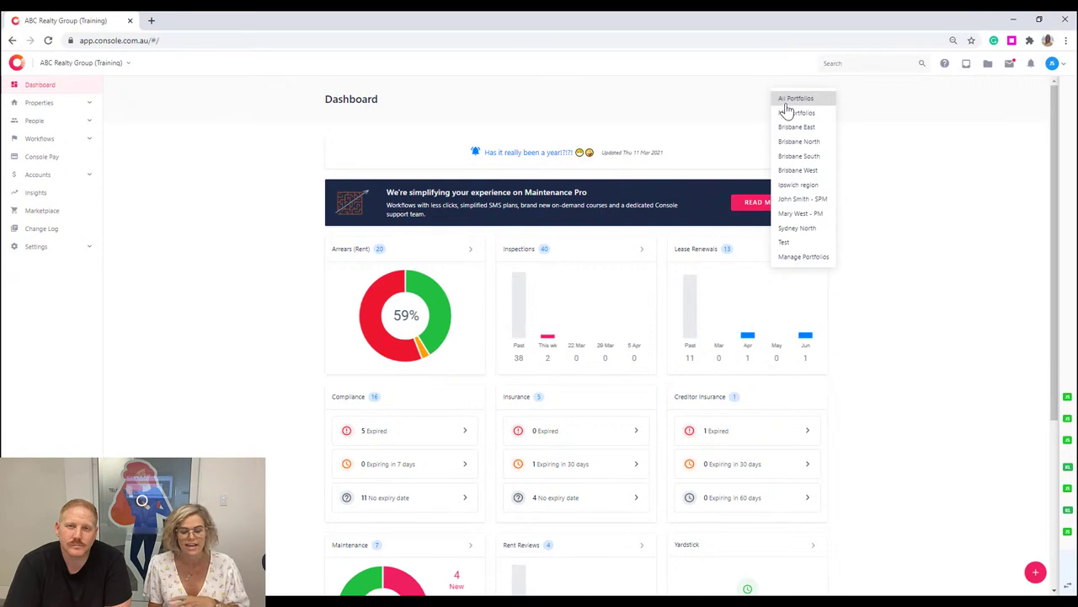
pyautogui.click(803, 131)
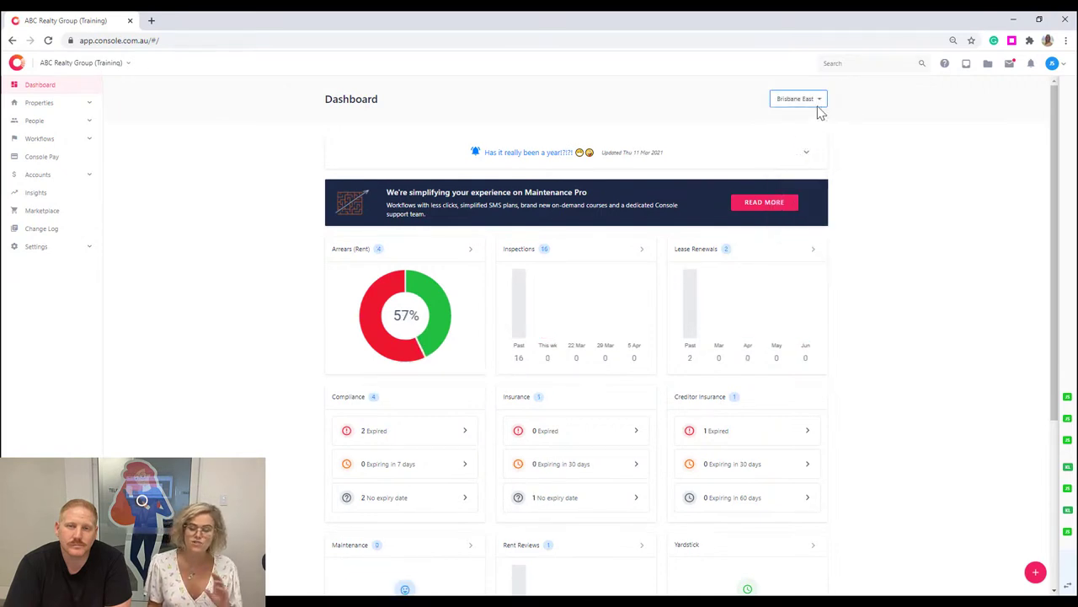
pyautogui.click(817, 102)
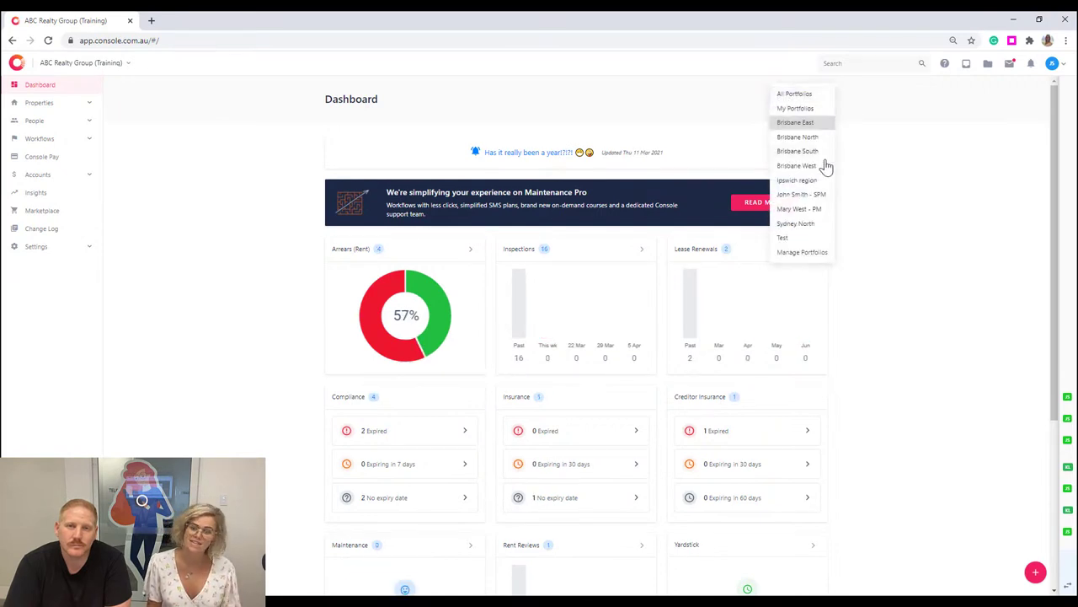
pyautogui.click(811, 110)
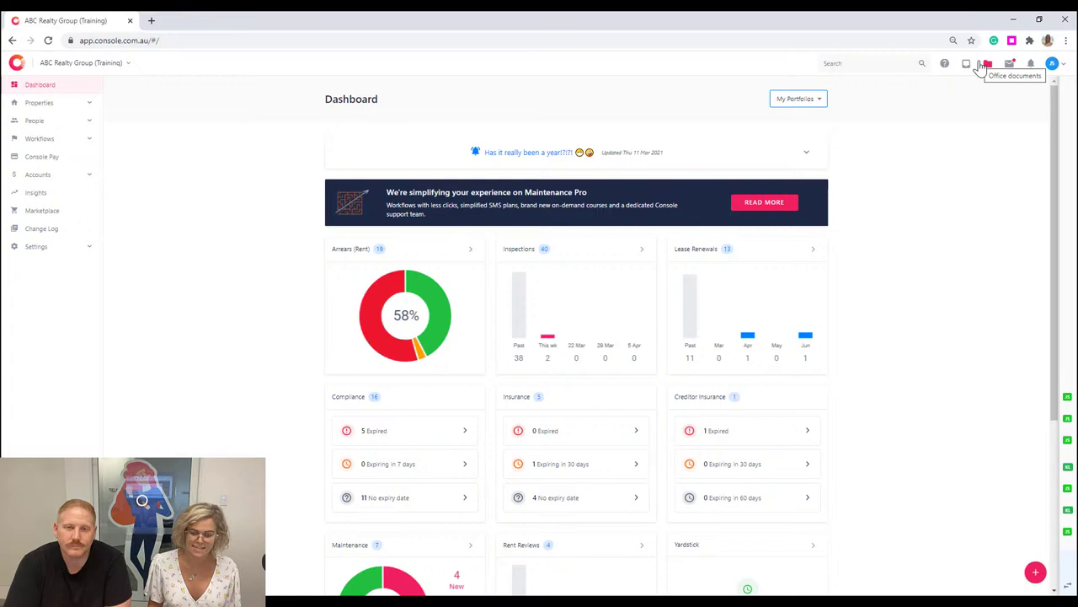
# Review the user profile's email signature setting without saving, then check the empty notifications list.
pyautogui.click(1052, 64)
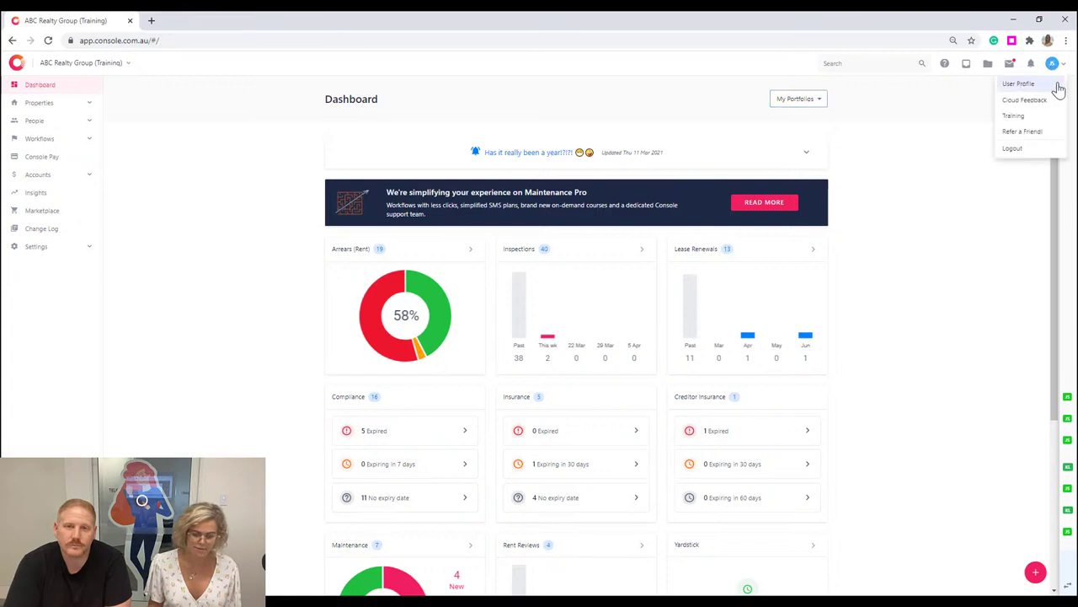
pyautogui.click(1056, 85)
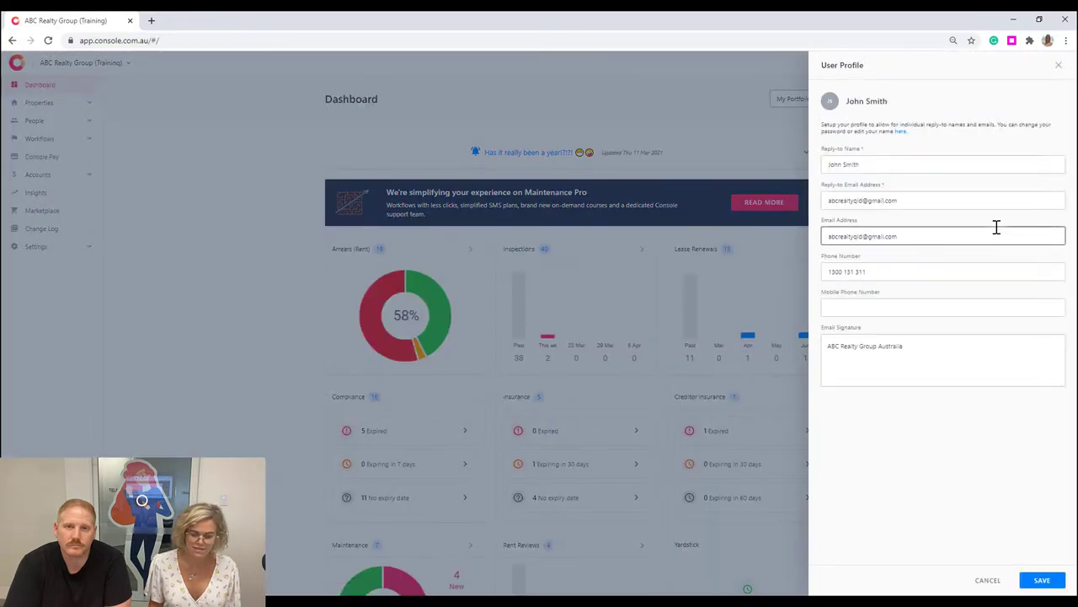
pyautogui.click(881, 358)
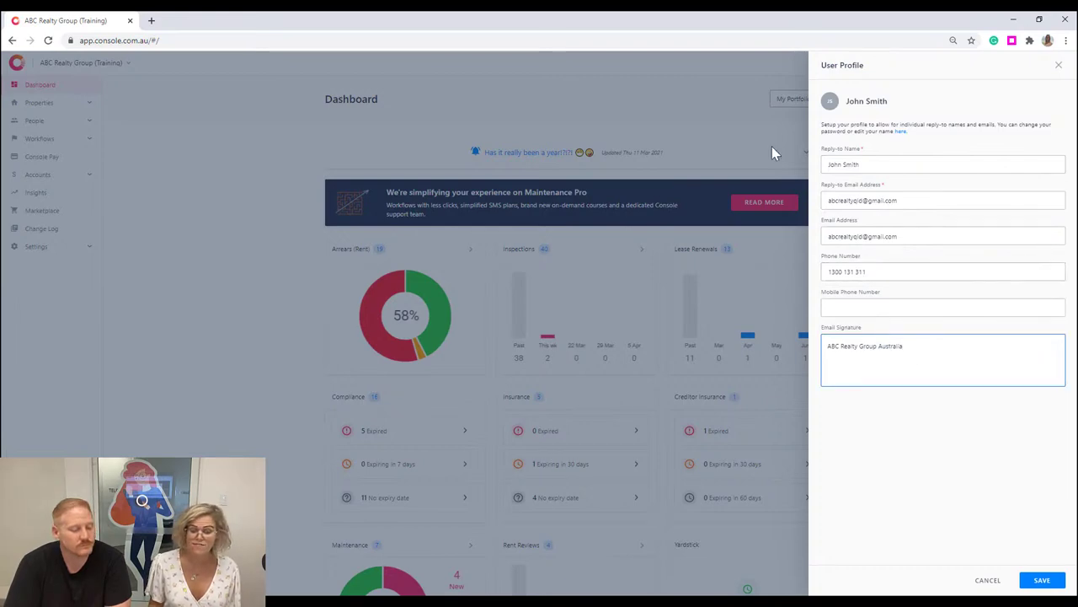
pyautogui.click(1059, 65)
pyautogui.click(1053, 64)
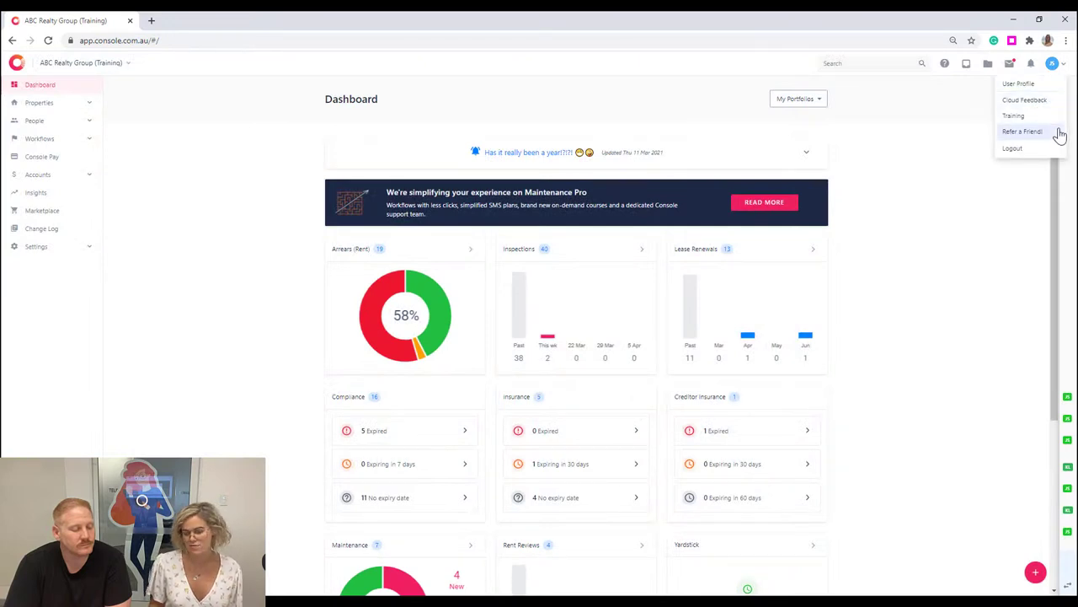
pyautogui.click(1033, 65)
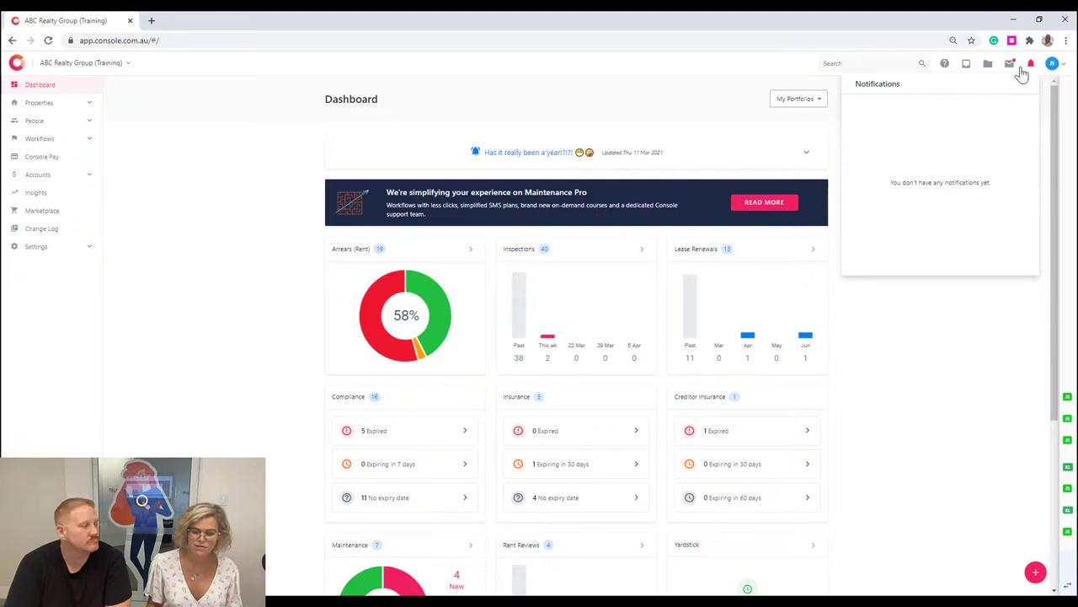
# Read the rent arrears and unable-to-send invoice emails in the Communications log.
pyautogui.click(1010, 67)
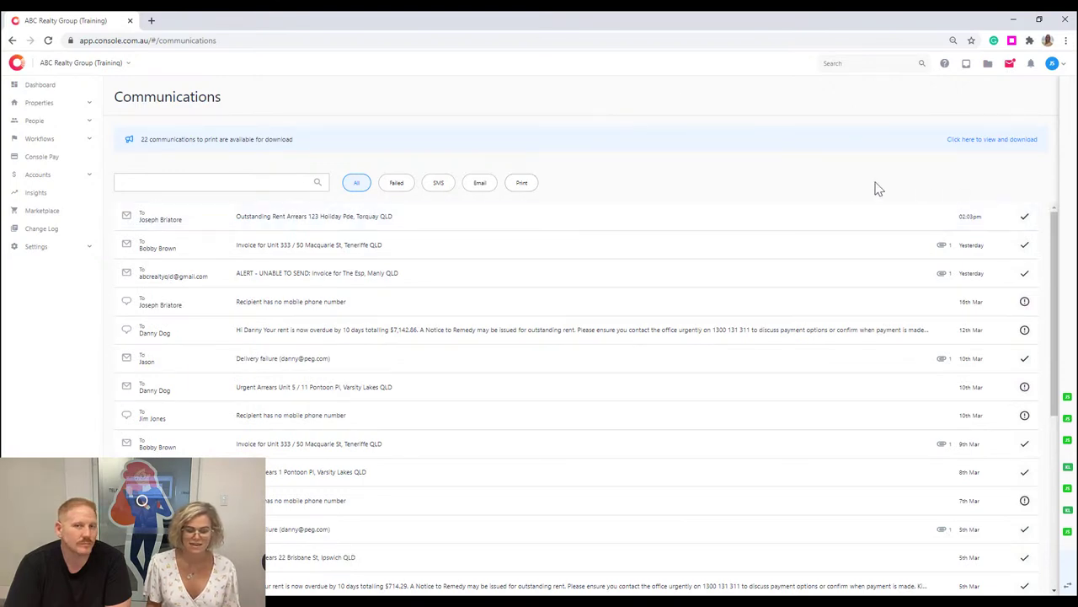
pyautogui.click(746, 214)
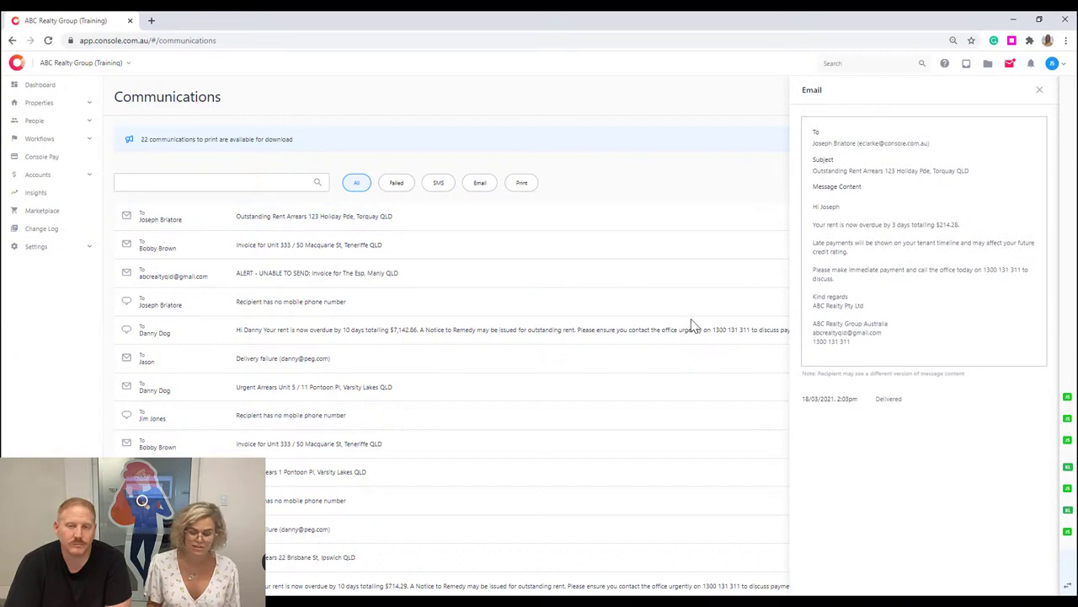
pyautogui.click(1039, 90)
pyautogui.click(866, 280)
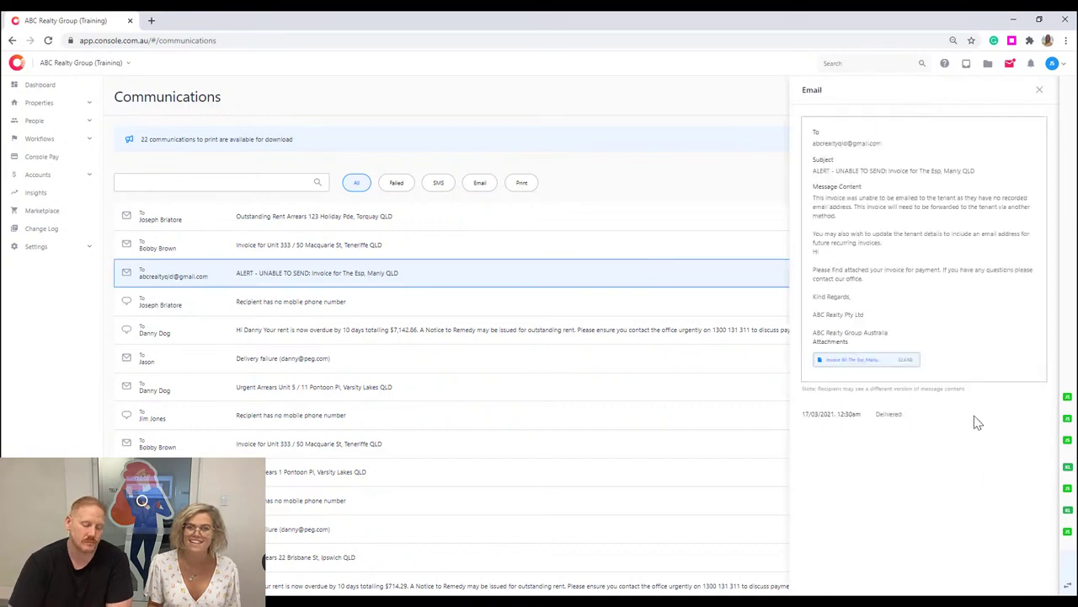
pyautogui.click(1038, 90)
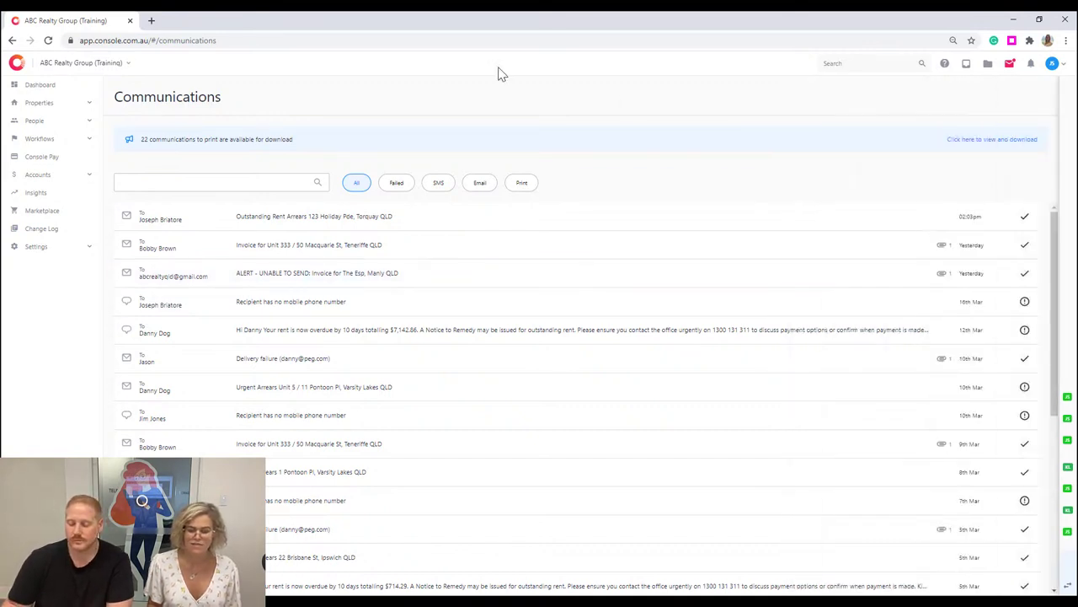
# Look over the office Documents and the tasks assigned to me.
pyautogui.click(989, 73)
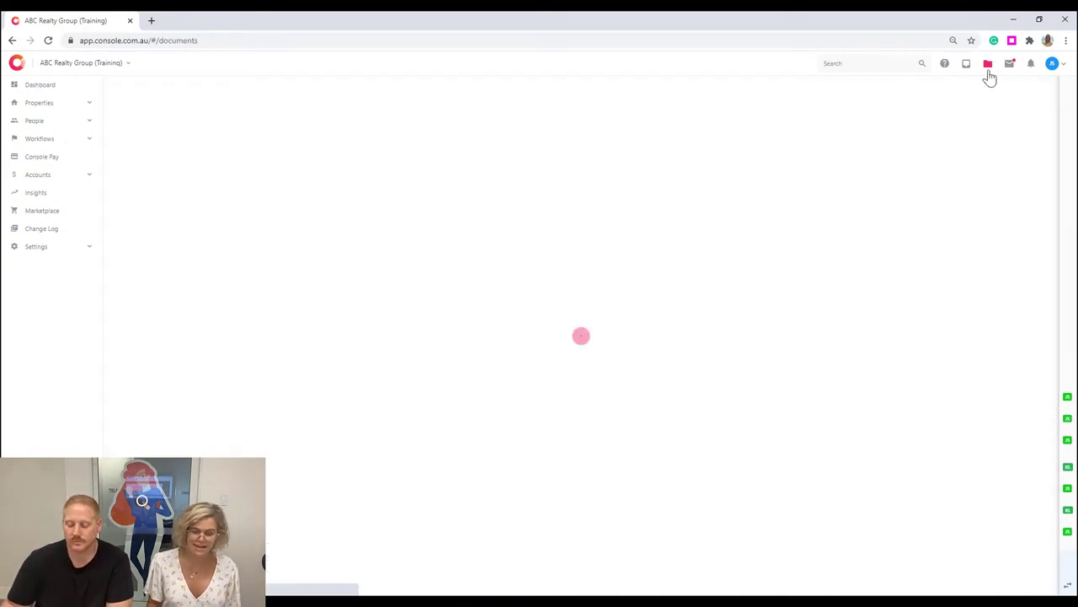
pyautogui.click(967, 71)
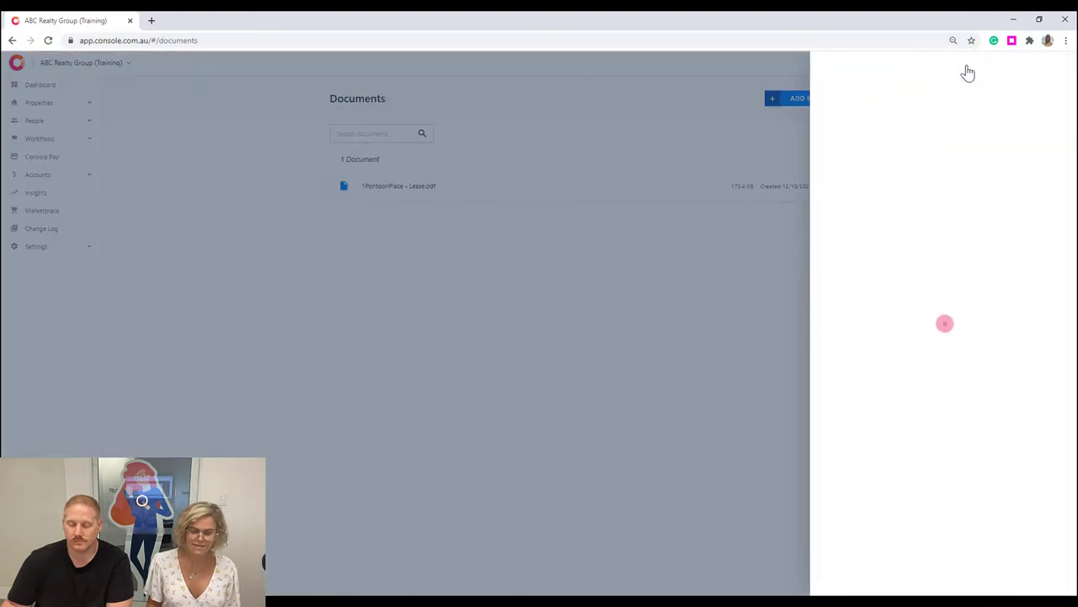
pyautogui.click(1060, 70)
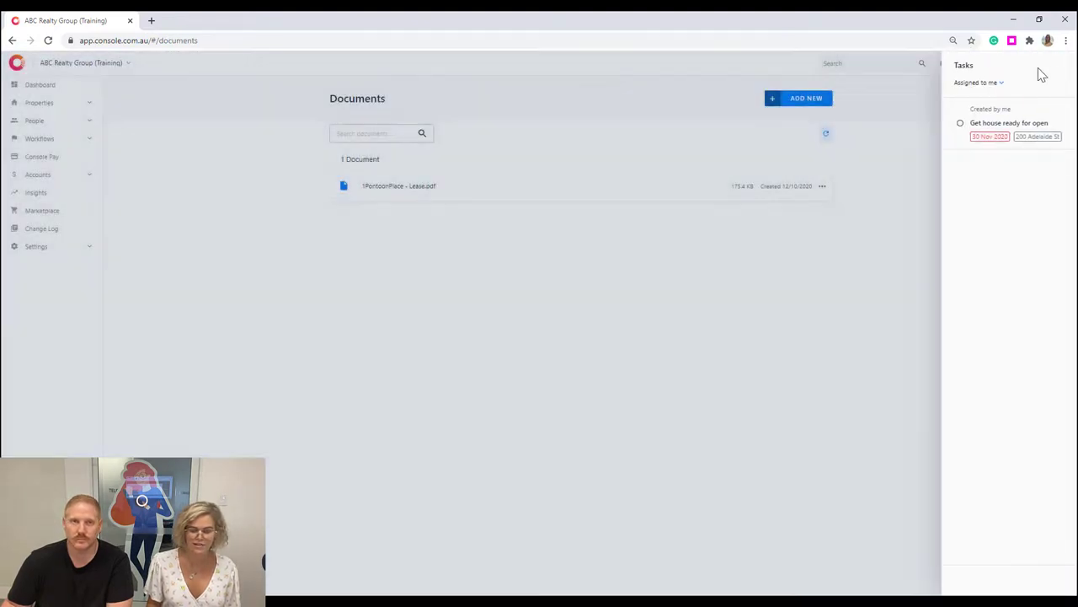
# Open Console Help in a new tab, try a contact search, and return to the dashboard.
pyautogui.click(946, 68)
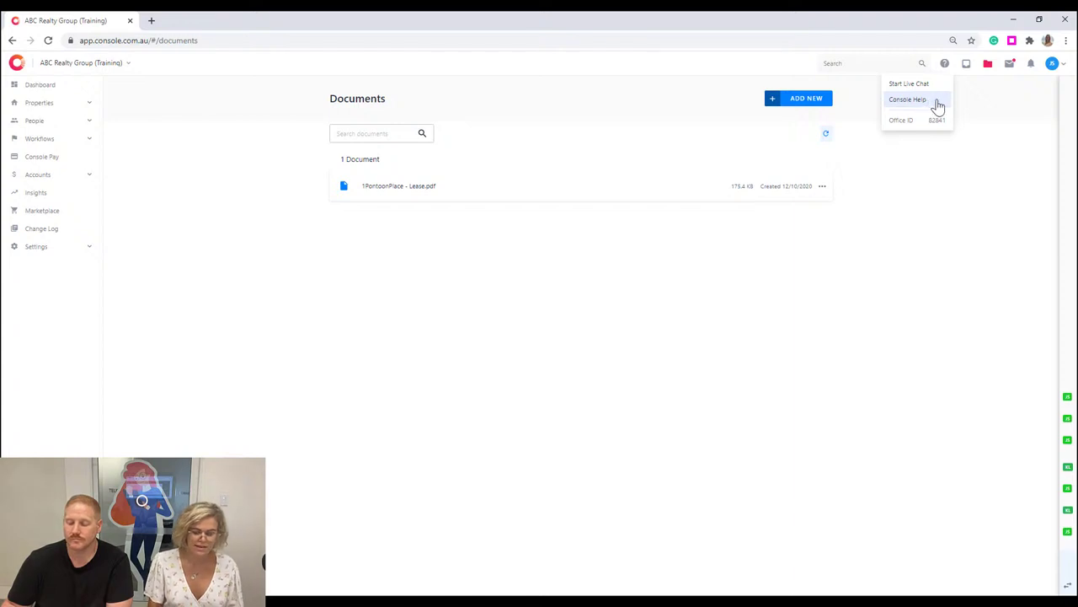
pyautogui.click(932, 107)
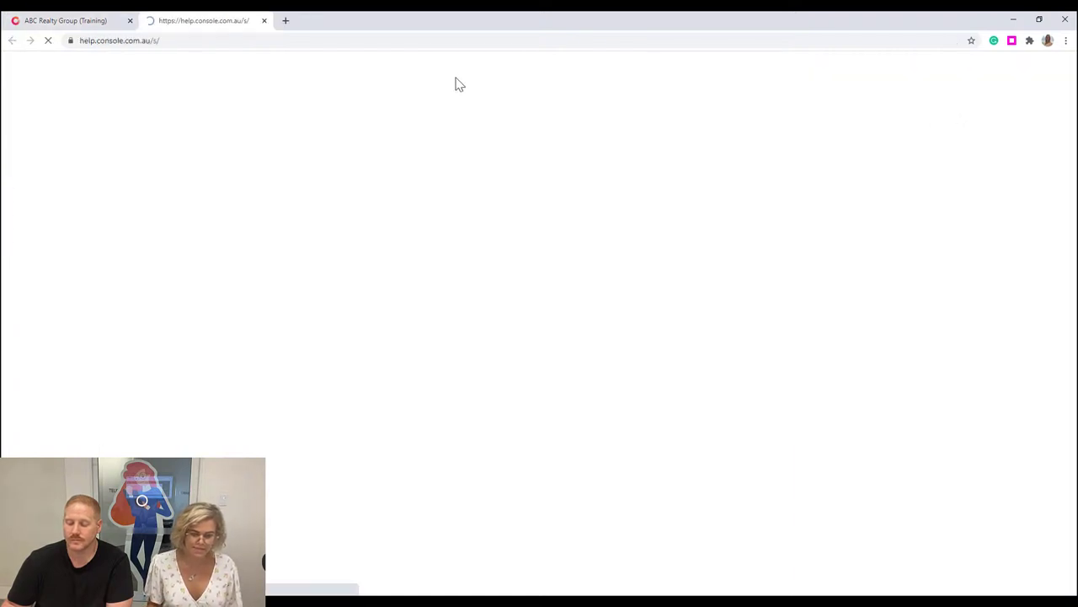
pyautogui.click(117, 23)
pyautogui.click(889, 67)
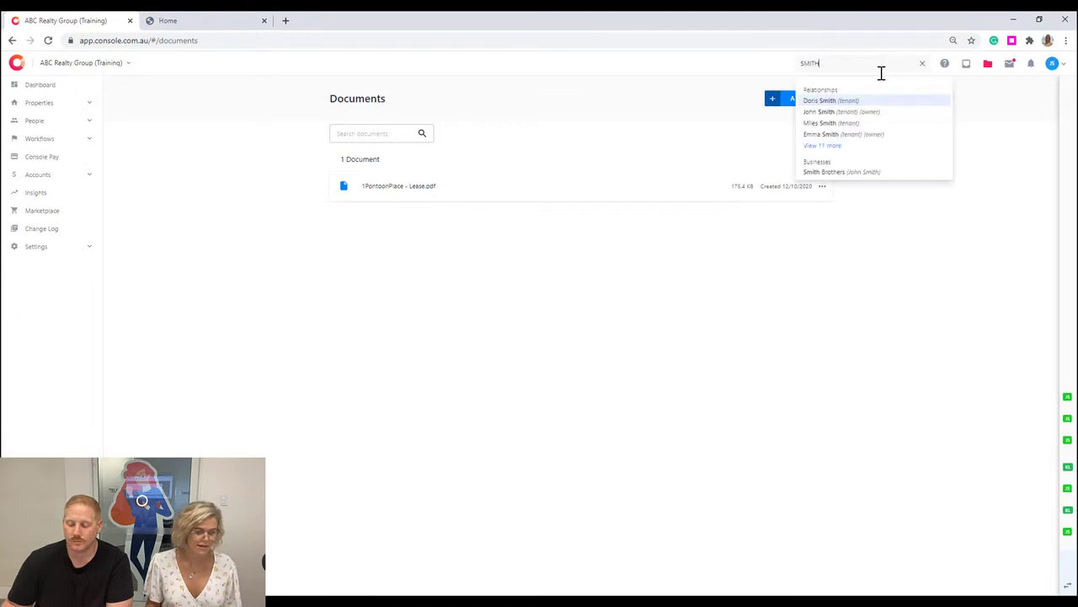
pyautogui.click(274, 150)
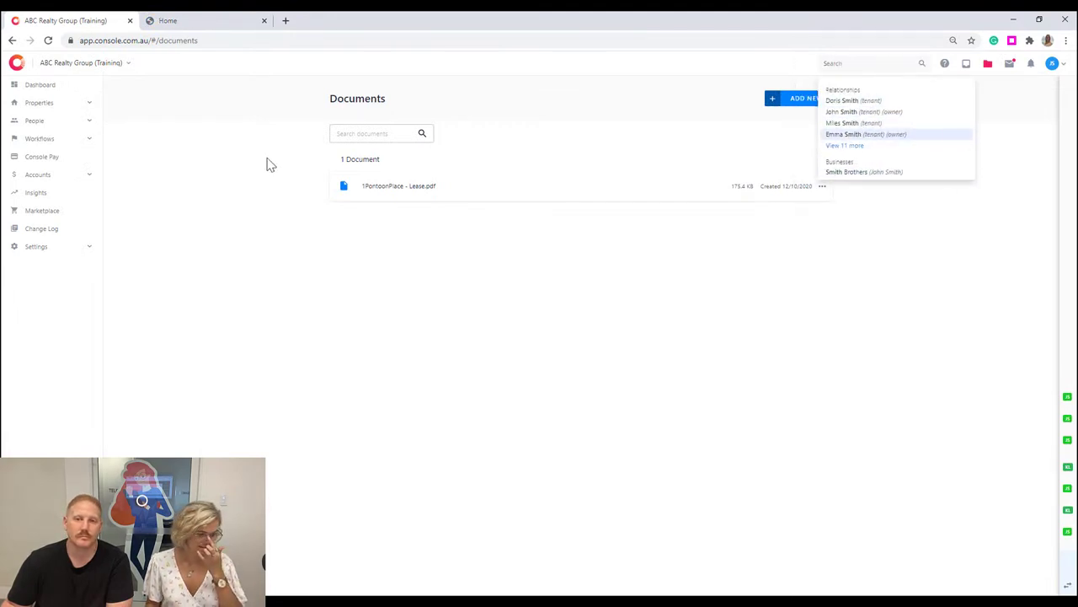
pyautogui.click(69, 88)
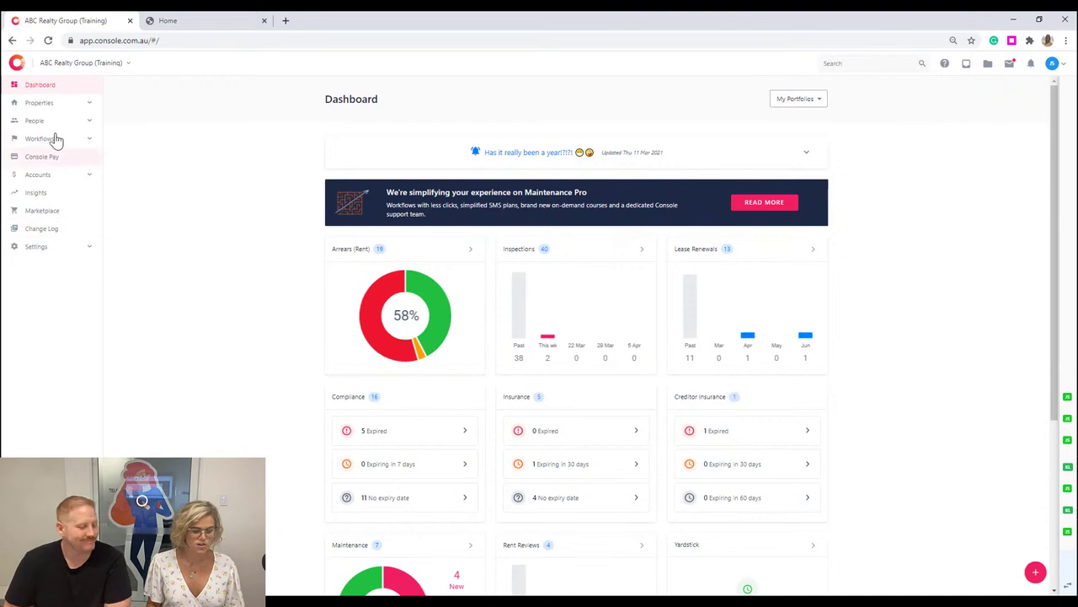
# Browse the Property, People, Workflow, Accounts, Insights and Settings menus, then open the Select Office list.
pyautogui.click(91, 103)
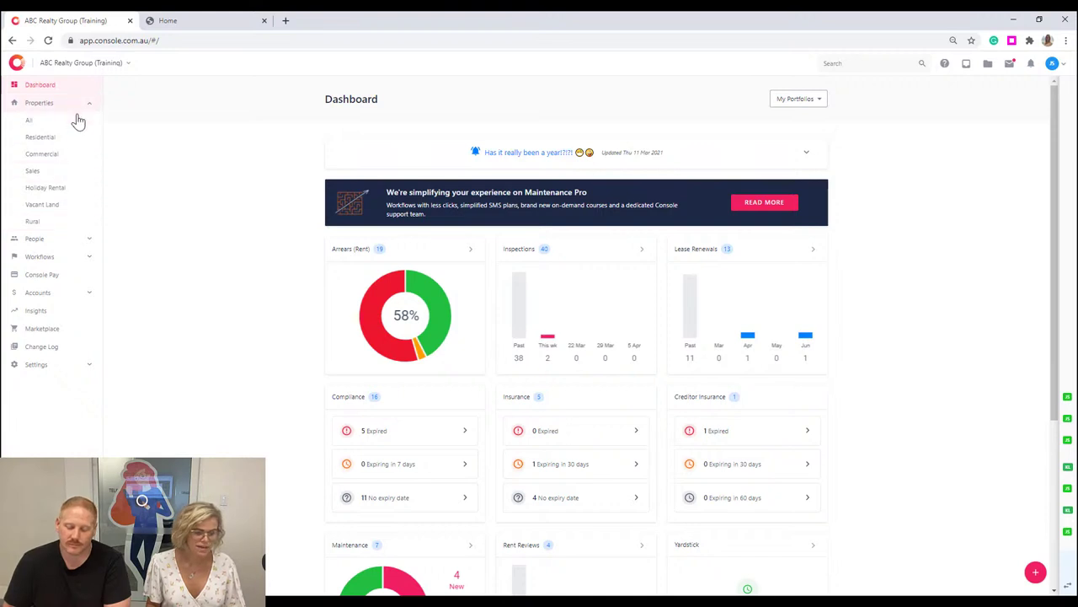
pyautogui.click(78, 241)
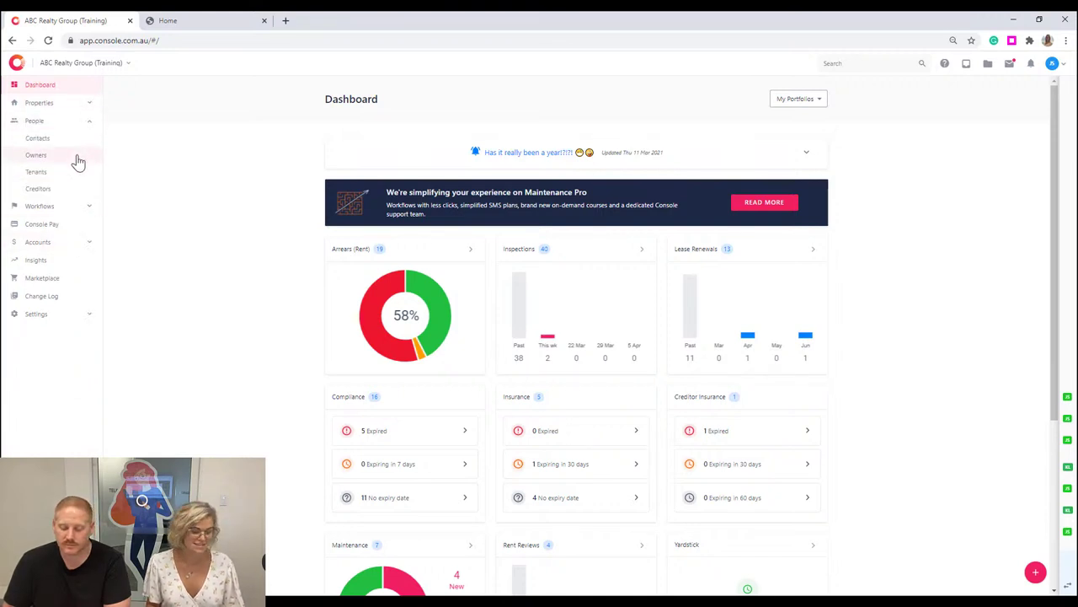
pyautogui.click(87, 210)
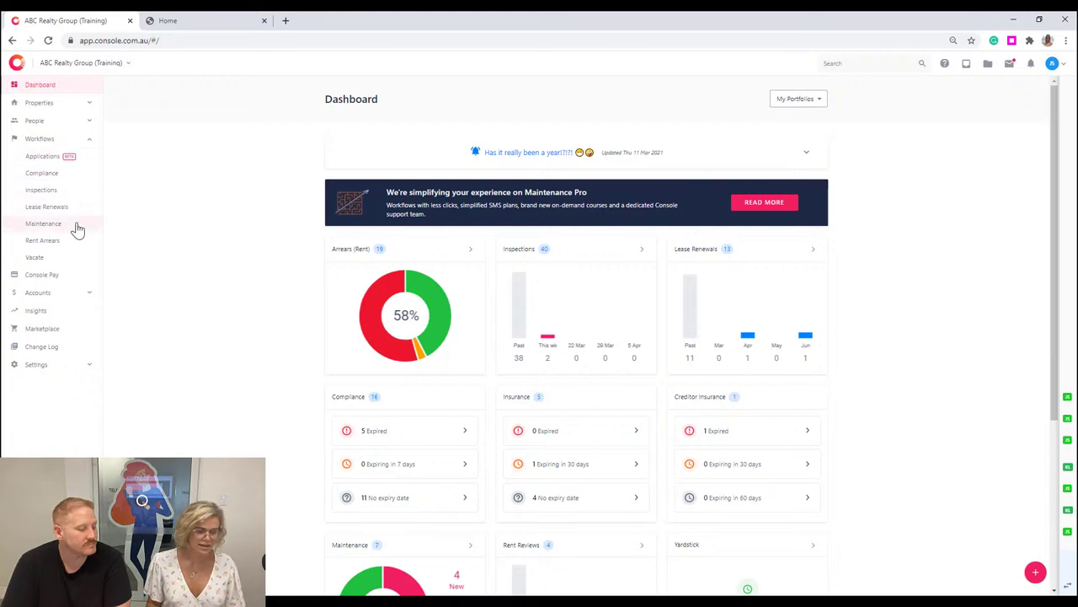
pyautogui.click(84, 293)
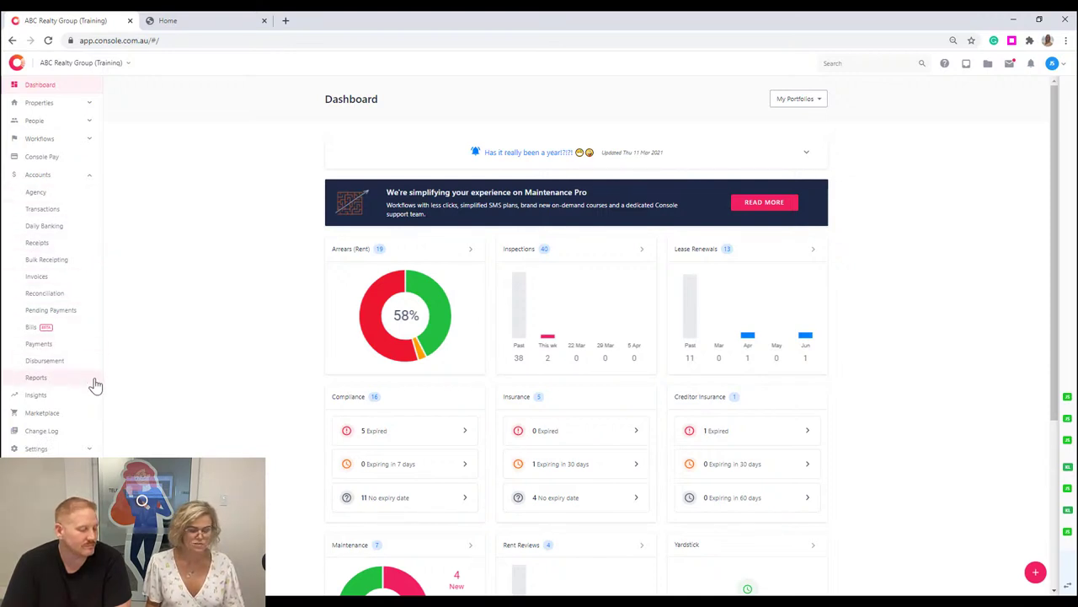
pyautogui.click(52, 398)
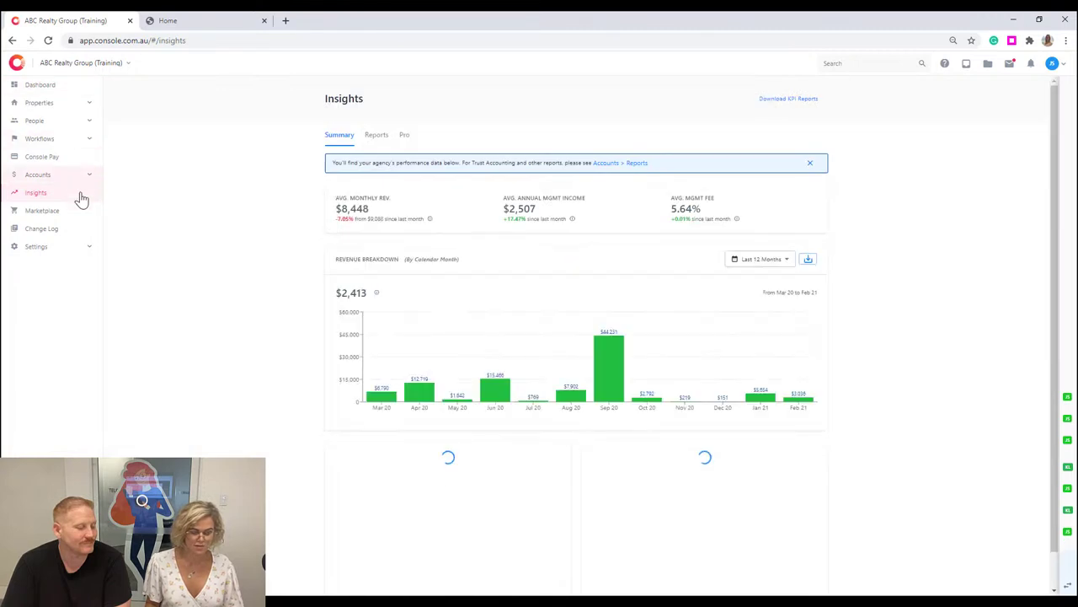
pyautogui.click(63, 247)
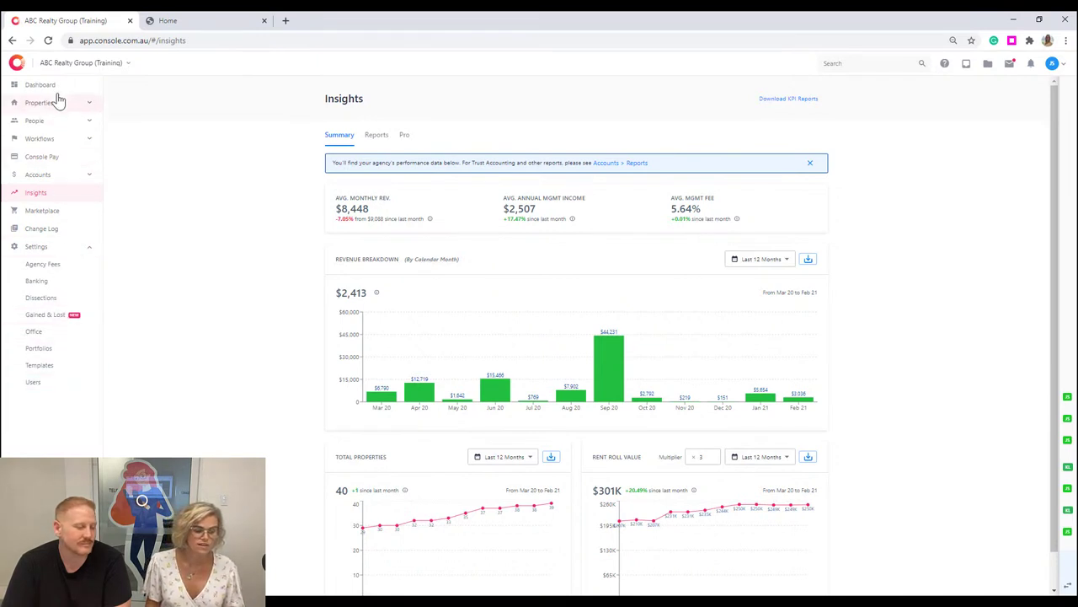
pyautogui.click(76, 66)
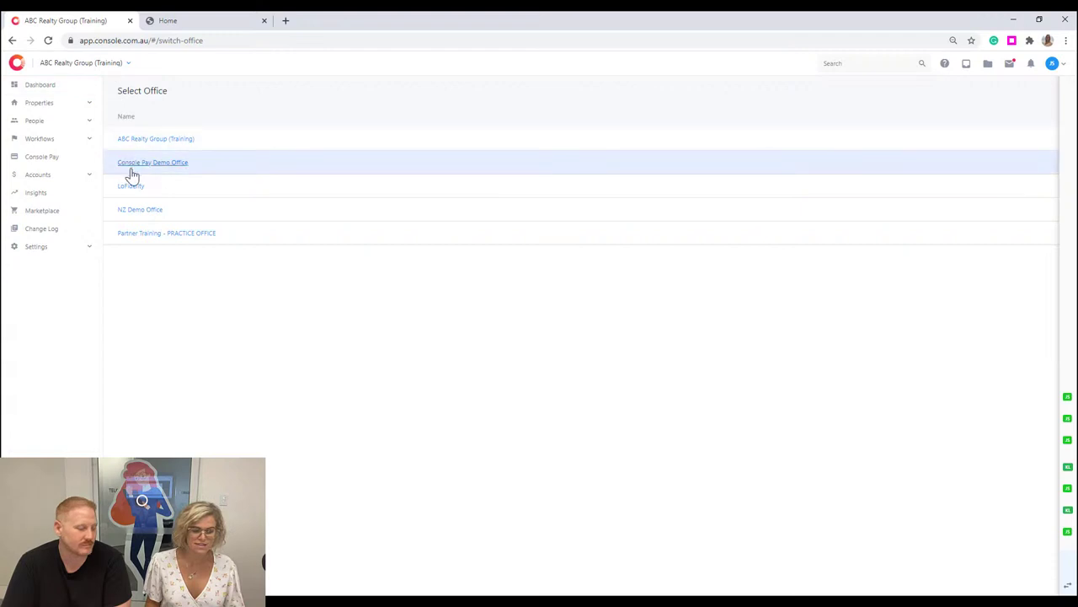
# Go back to the ABC Realty Group (Training) dashboard and expand the Settings submenu.
pyautogui.click(65, 90)
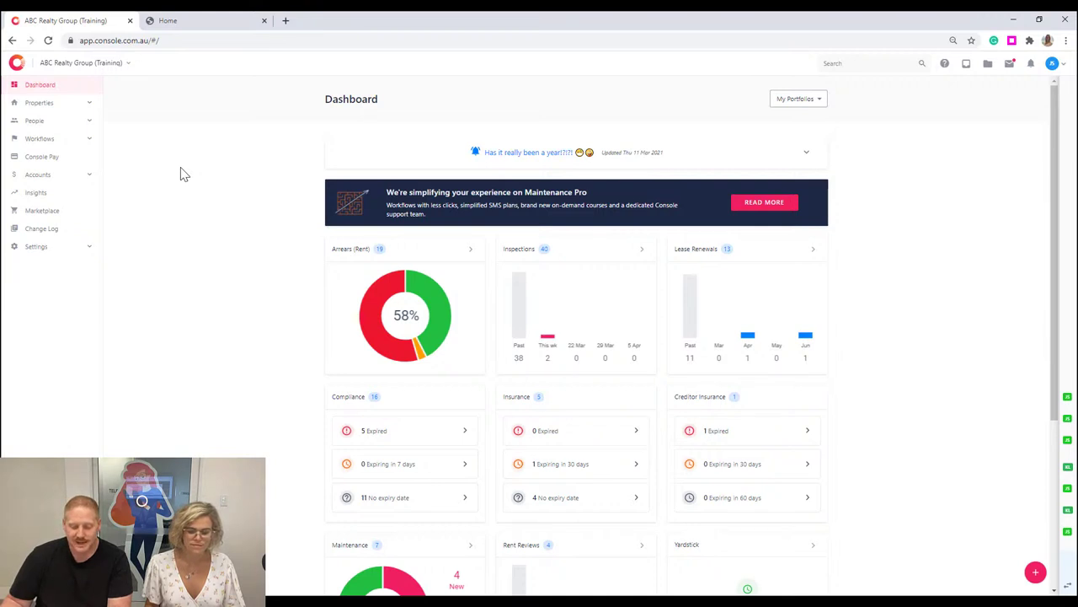
pyautogui.click(87, 251)
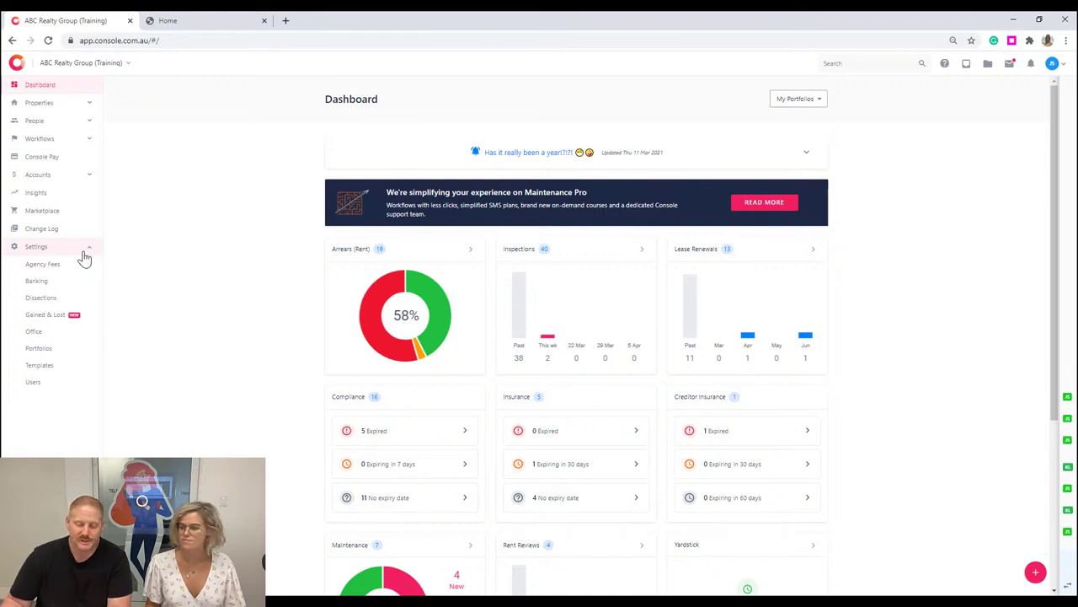
# Open Office settings and scroll through the business, contact and owner portal branding details.
pyautogui.click(65, 337)
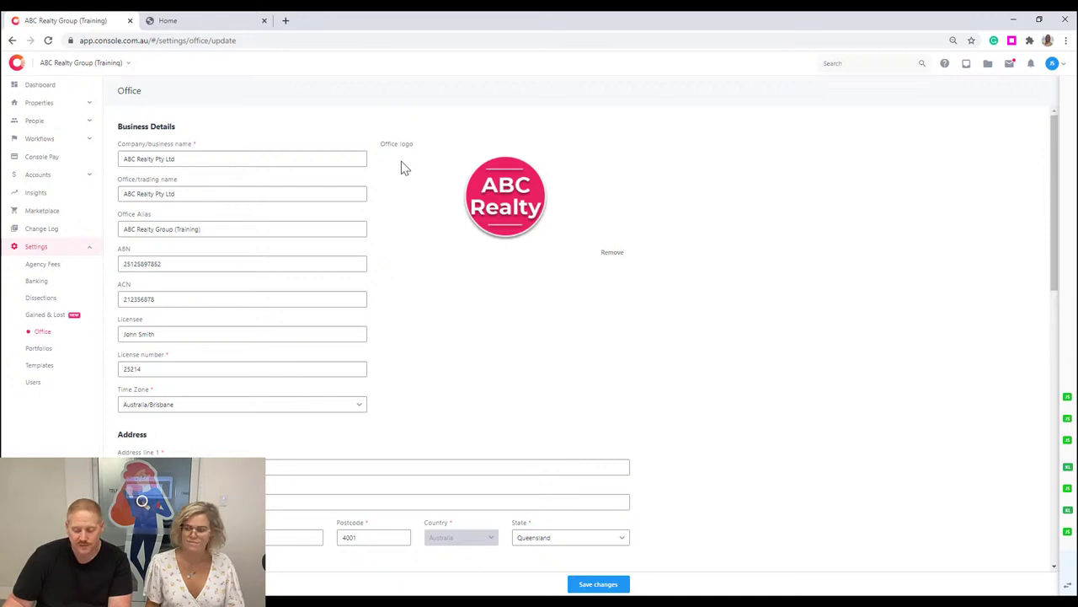
pyautogui.scroll(-3, 506, 253)
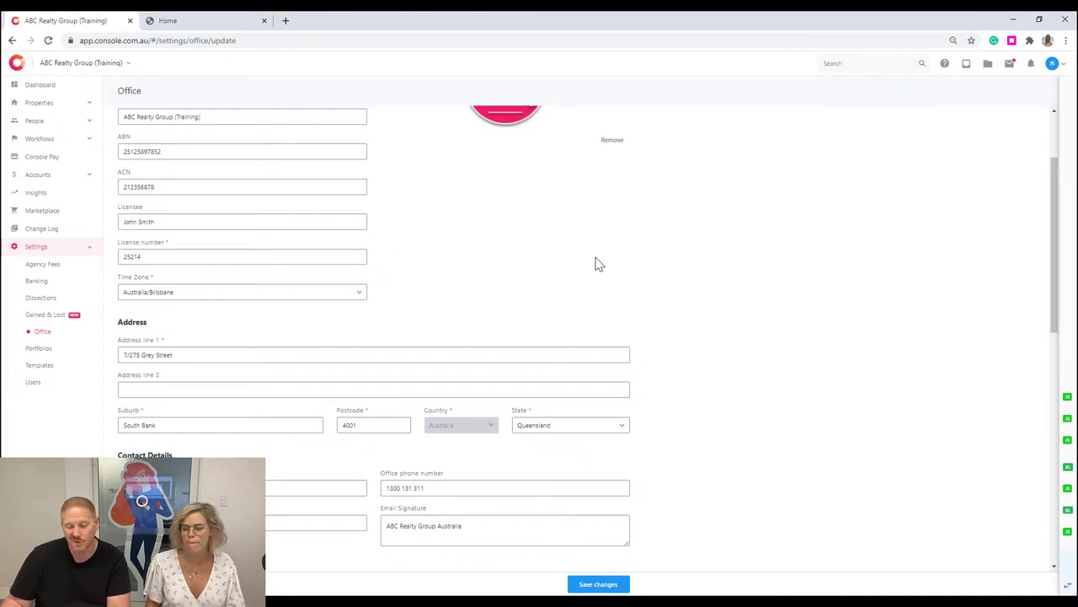
pyautogui.scroll(-4, 596, 265)
pyautogui.scroll(-1, 594, 263)
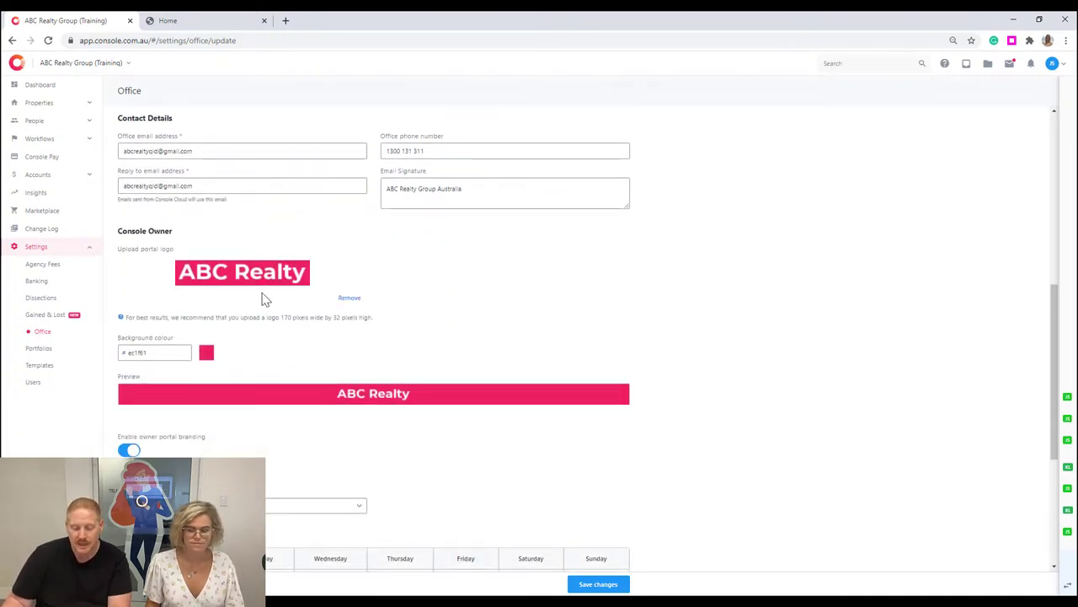
pyautogui.scroll(-2, 213, 378)
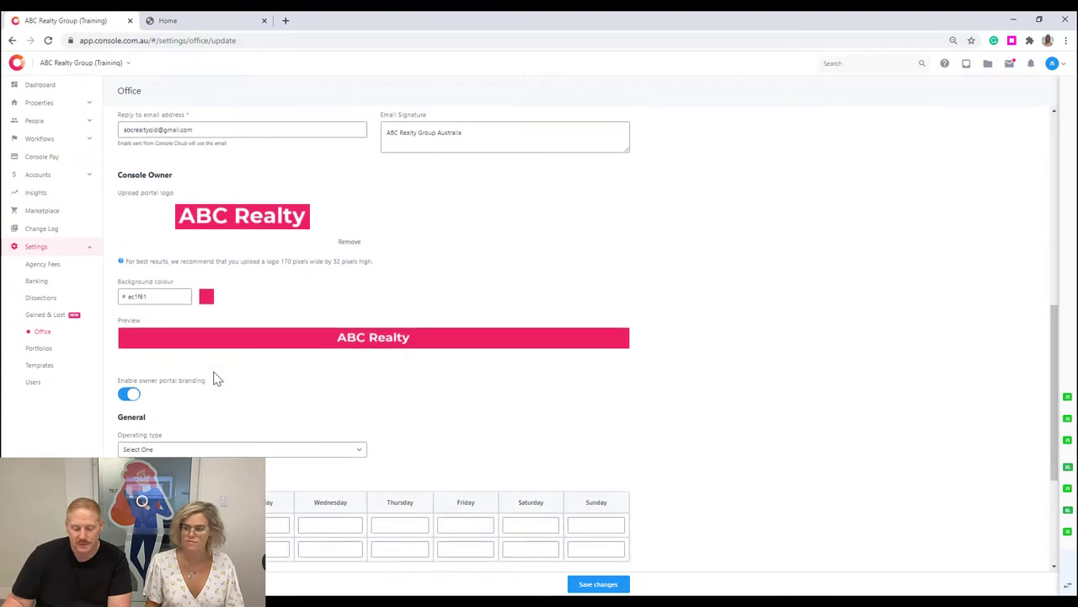
pyautogui.scroll(-1, 160, 358)
# Check the Operating type choices without changing them, then expand and collapse Maintenance.
pyautogui.click(150, 339)
pyautogui.click(446, 358)
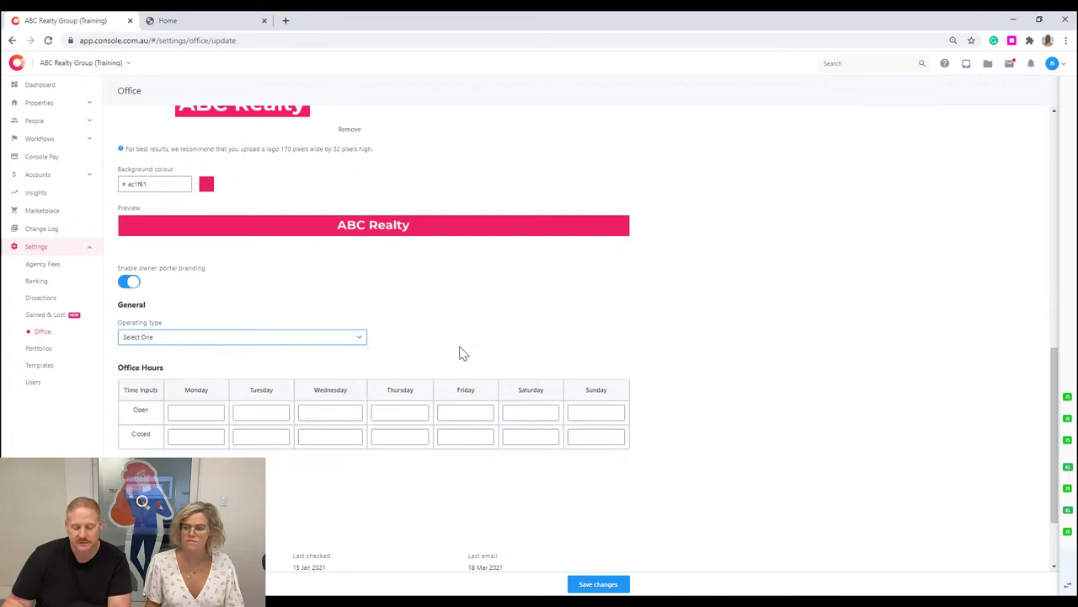
pyautogui.scroll(-2, 460, 354)
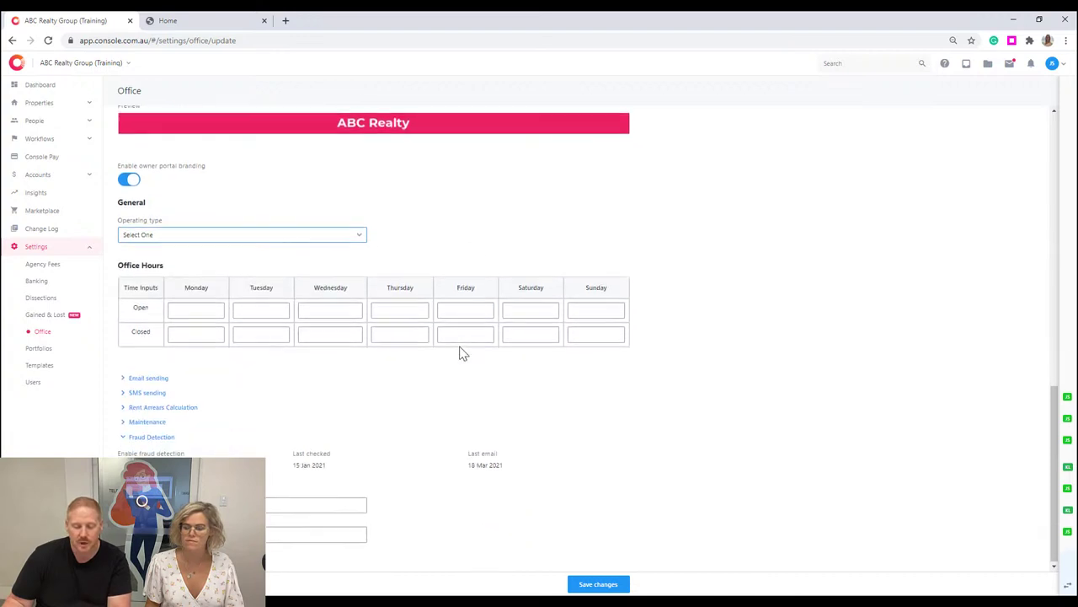
pyautogui.click(124, 423)
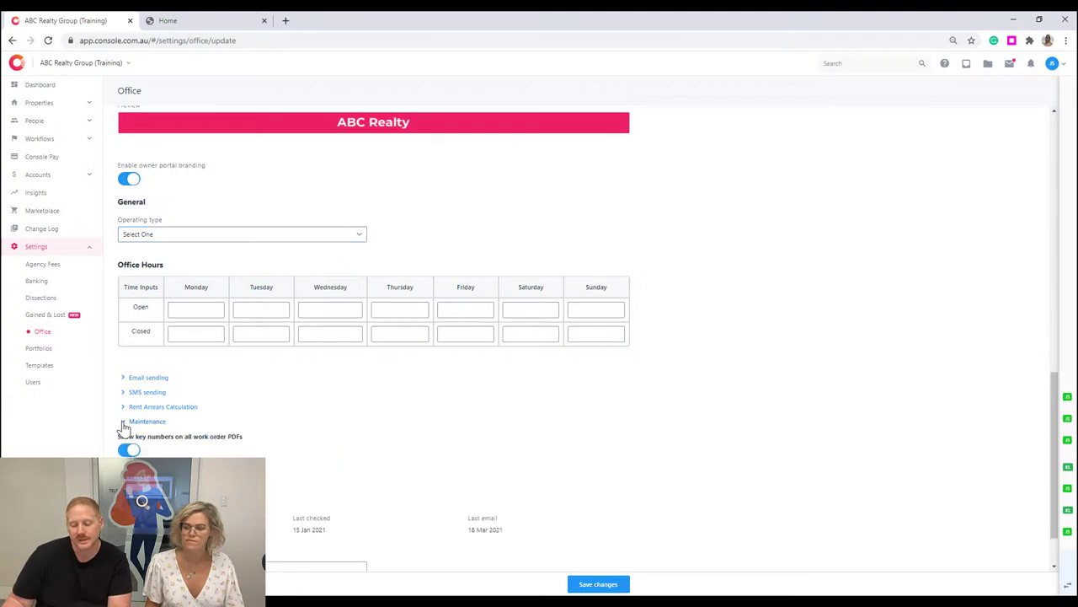
pyautogui.click(123, 423)
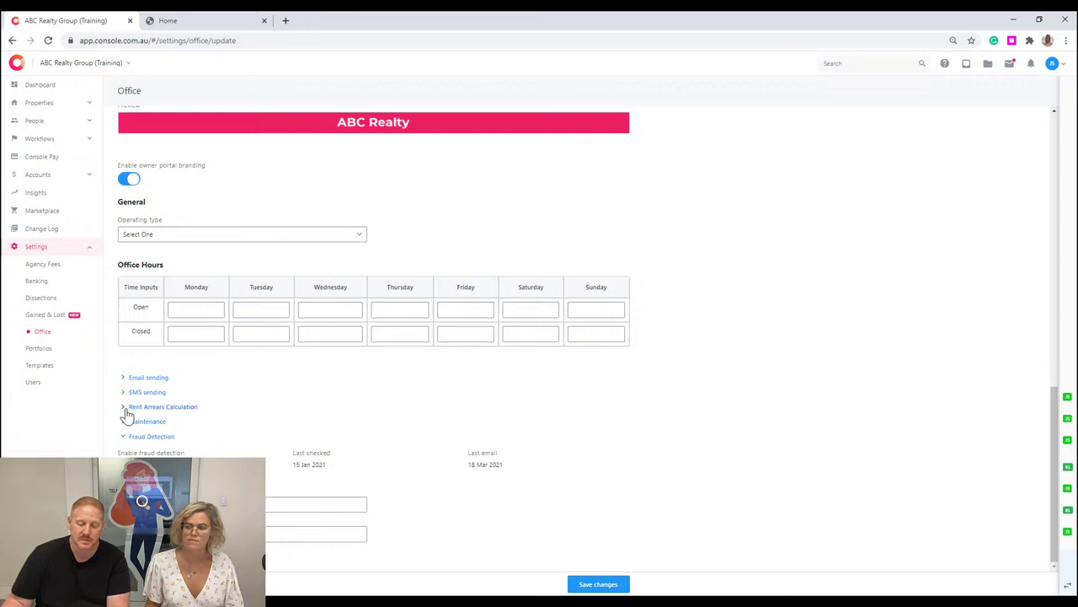
# Expand Rent Arrears Calculation, showing Daily Calculation, then expand the Maintenance work-order PDF settings.
pyautogui.click(128, 409)
pyautogui.scroll(-3, 140, 404)
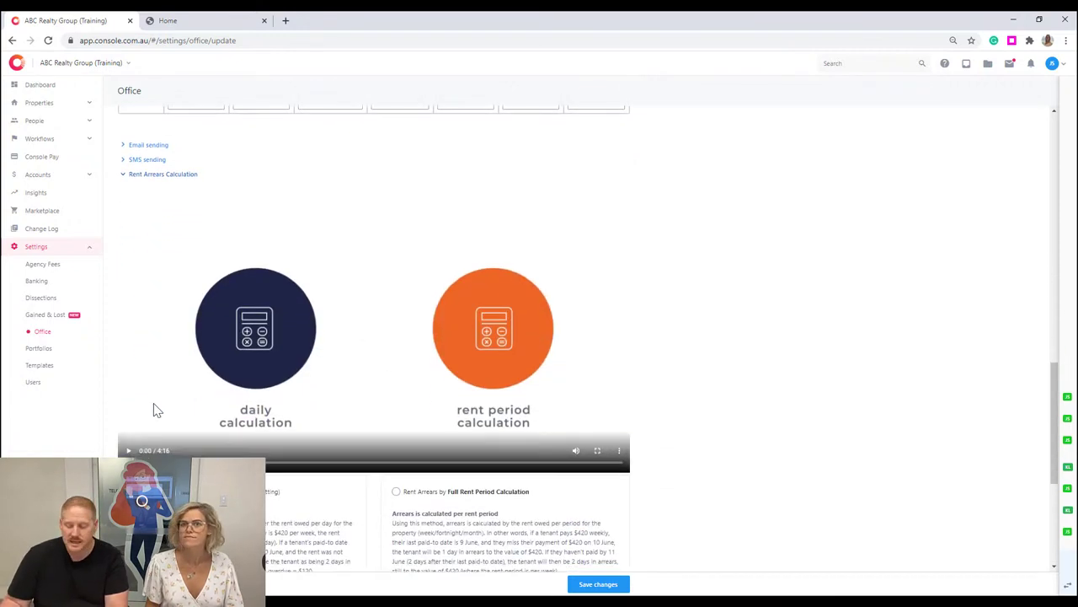
pyautogui.scroll(-2, 154, 410)
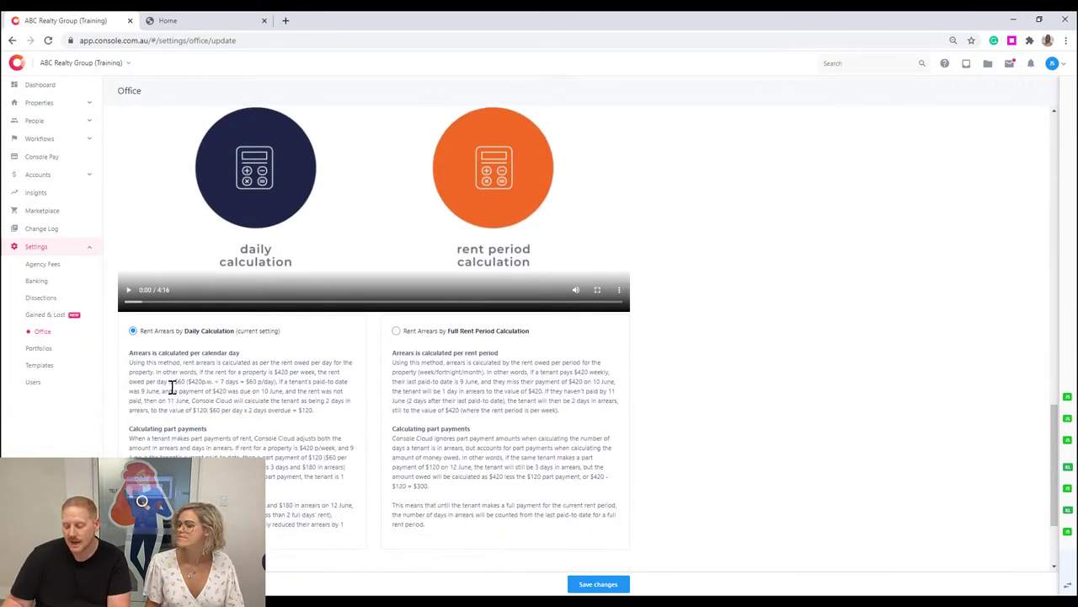
pyautogui.scroll(-1, 171, 386)
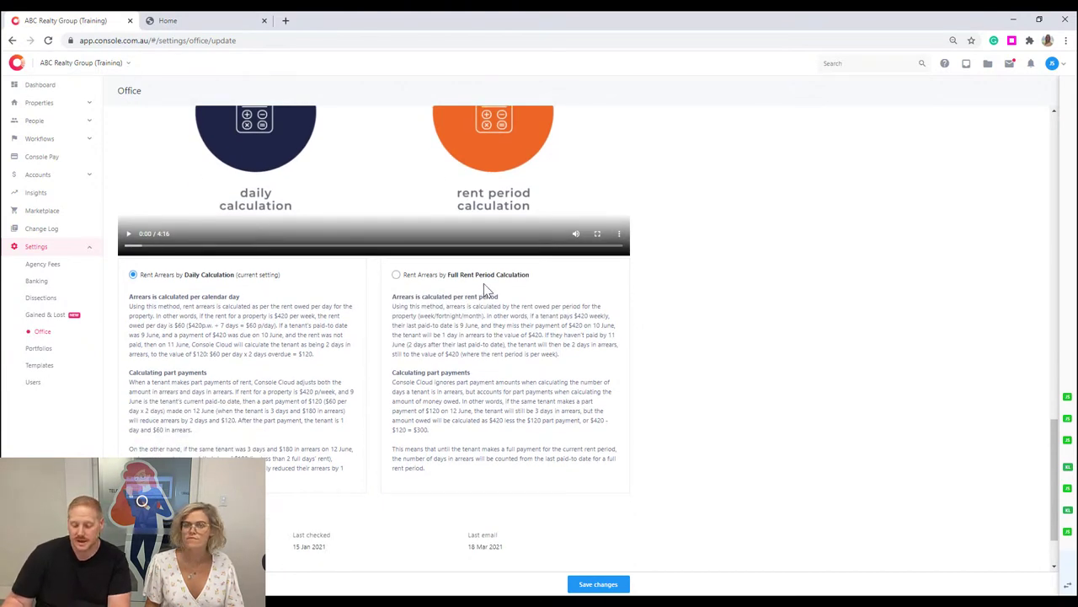
pyautogui.scroll(-1, 452, 320)
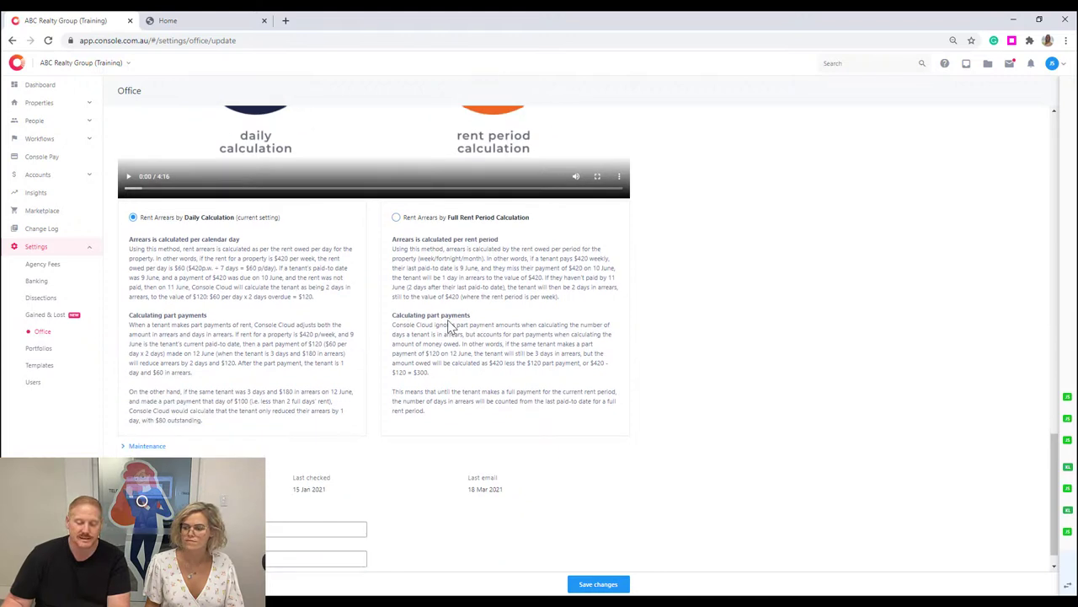
pyautogui.click(139, 421)
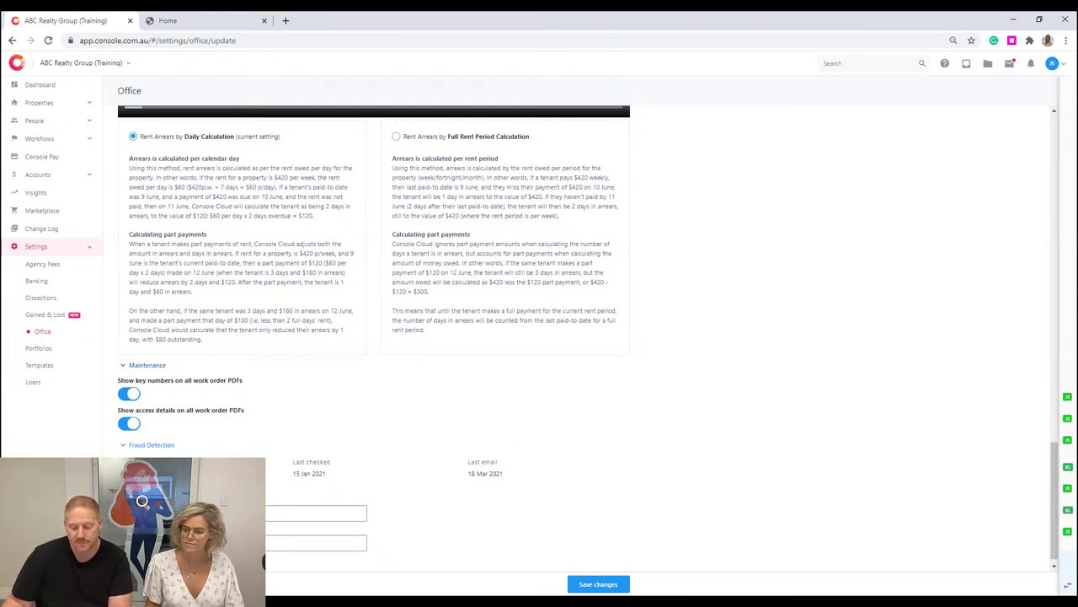
pyautogui.scroll(-1, 141, 500)
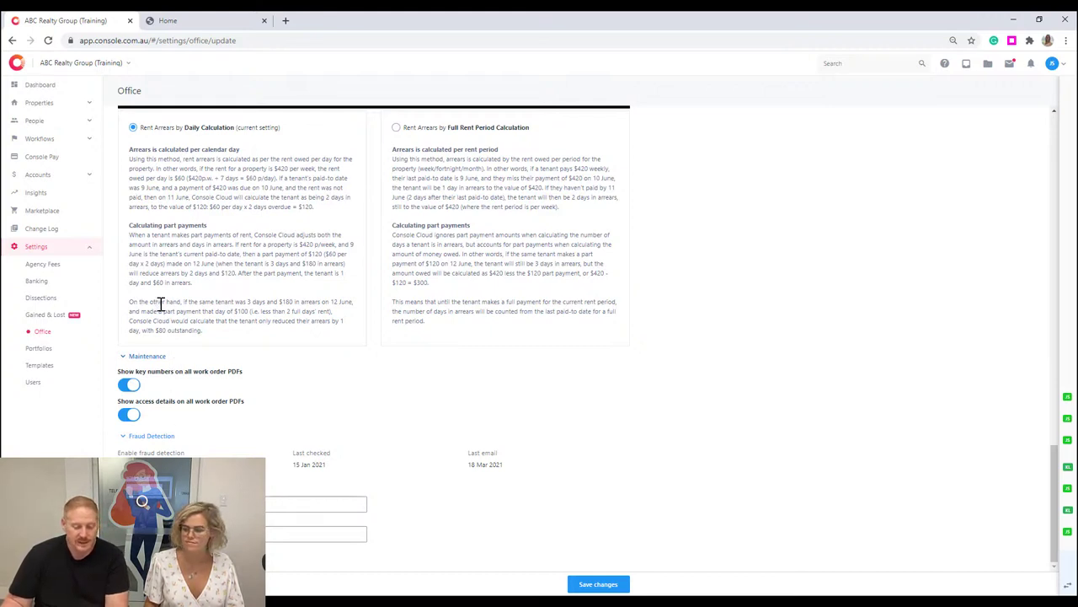
# Open Banking settings and scroll through cheque range, trust account and owner statement options.
pyautogui.click(64, 284)
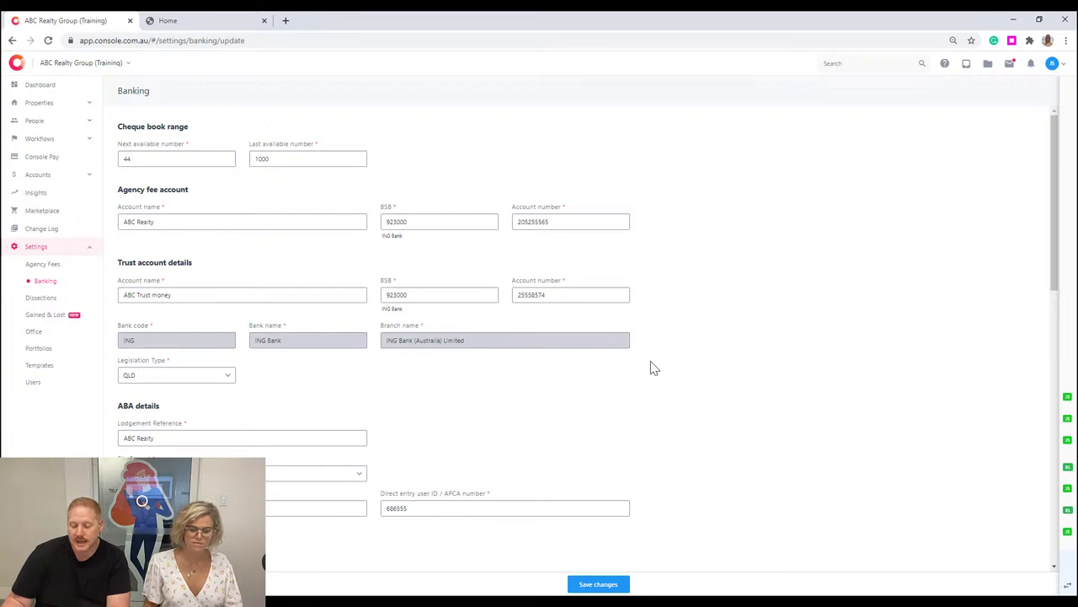
pyautogui.scroll(-3, 653, 368)
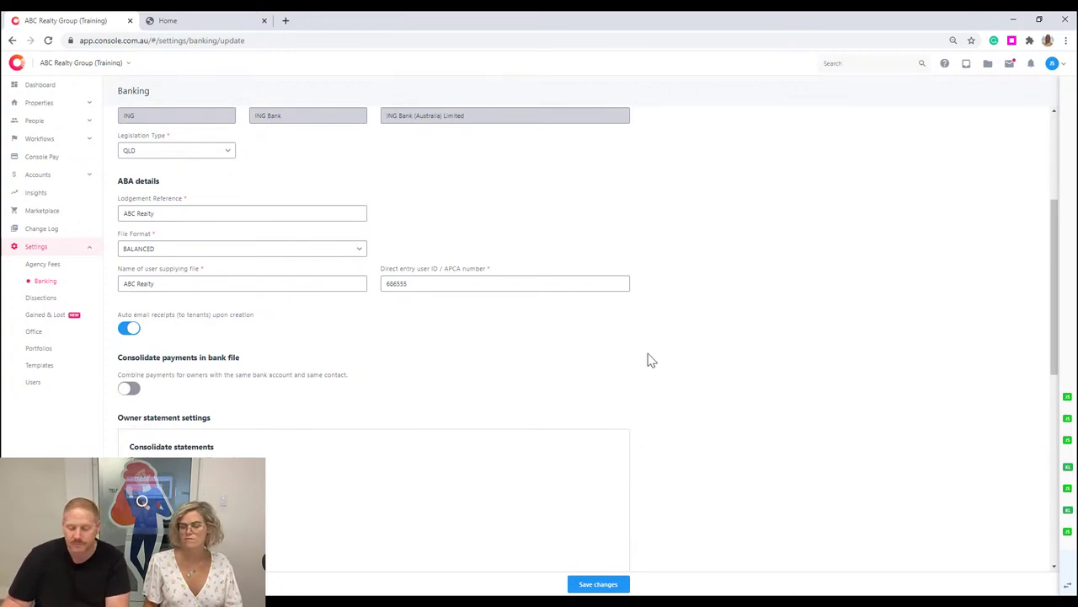
pyautogui.scroll(-3, 650, 361)
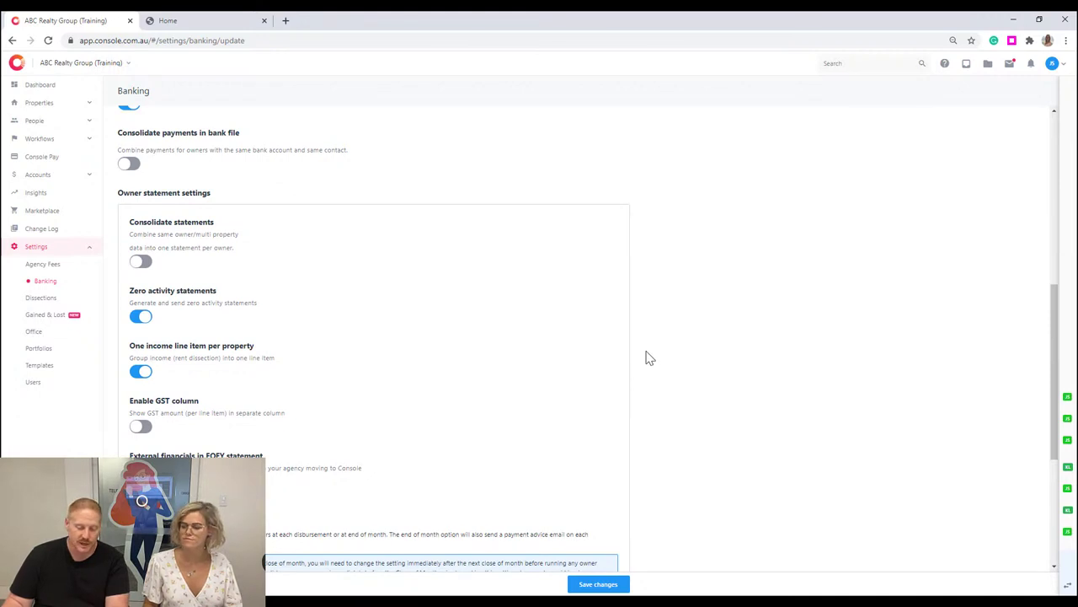
pyautogui.scroll(1, 465, 226)
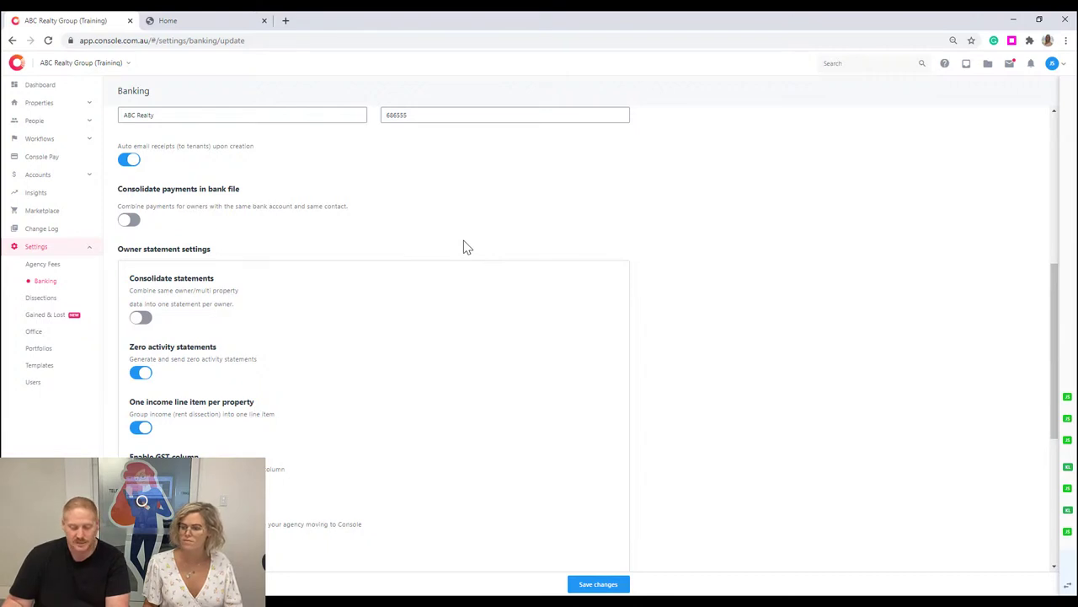
pyautogui.scroll(-3, 465, 246)
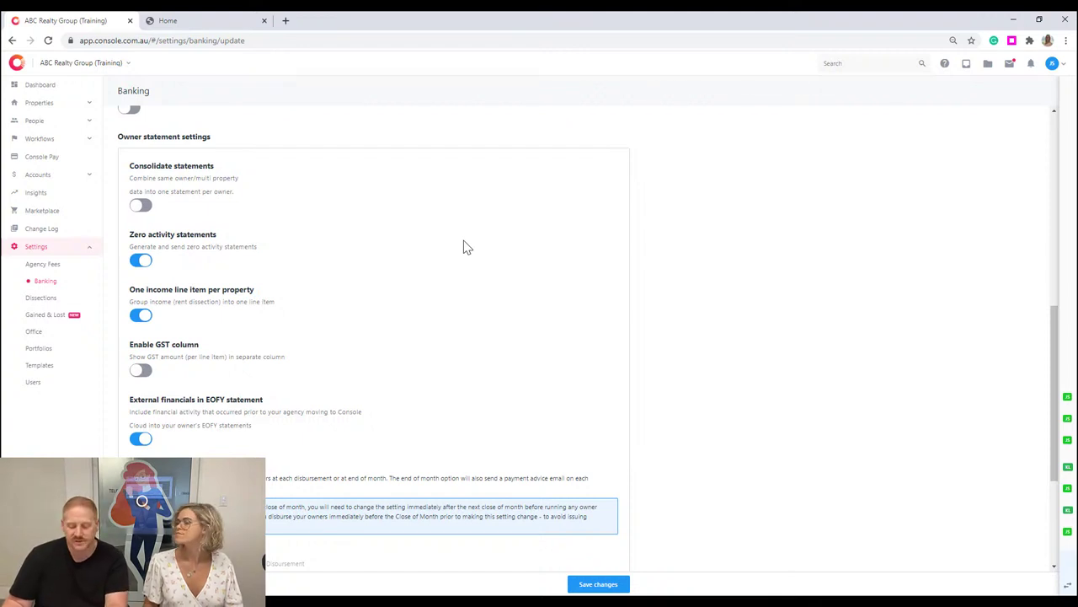
pyautogui.scroll(-2, 462, 247)
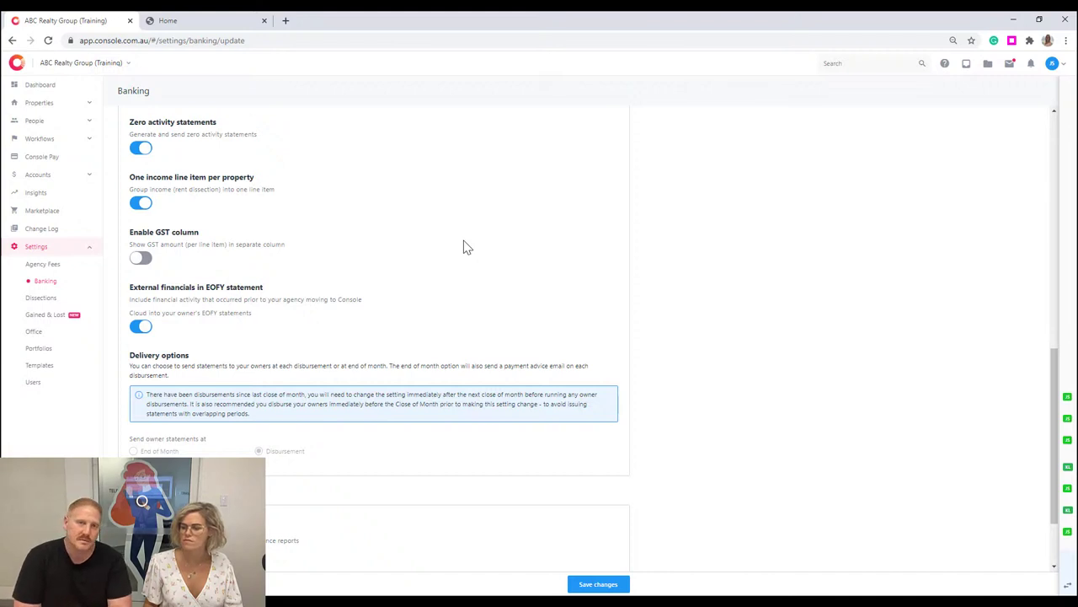
pyautogui.scroll(-1, 463, 240)
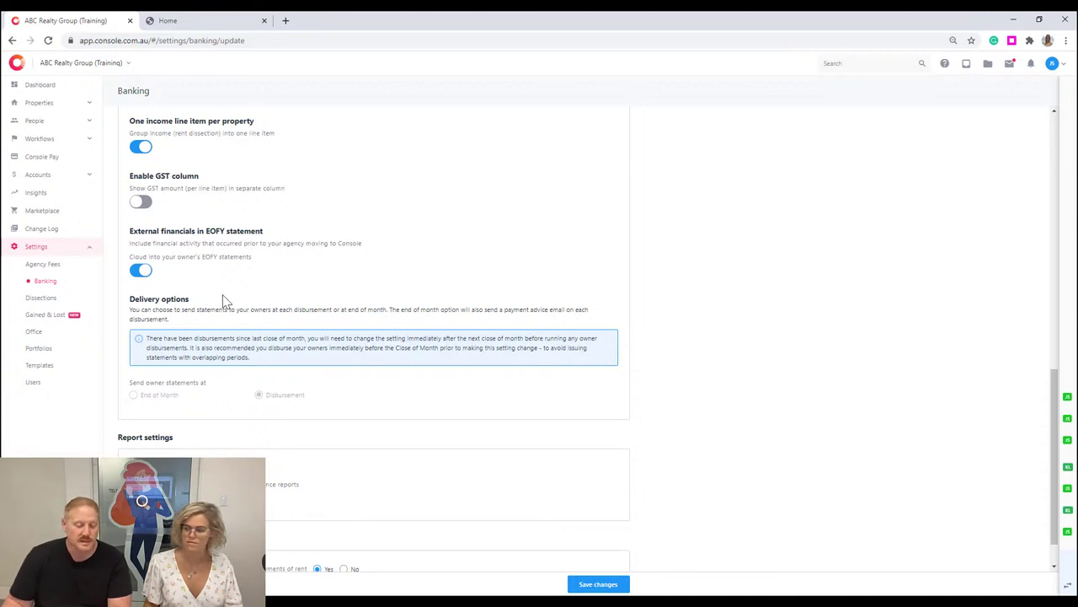
pyautogui.scroll(-1, 228, 337)
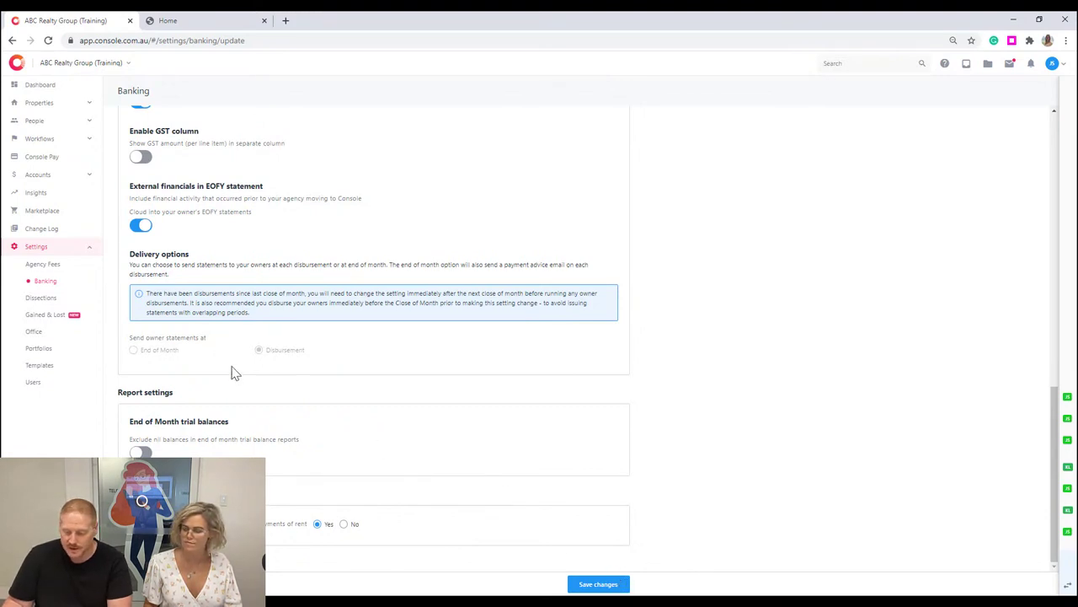
pyautogui.click(33, 382)
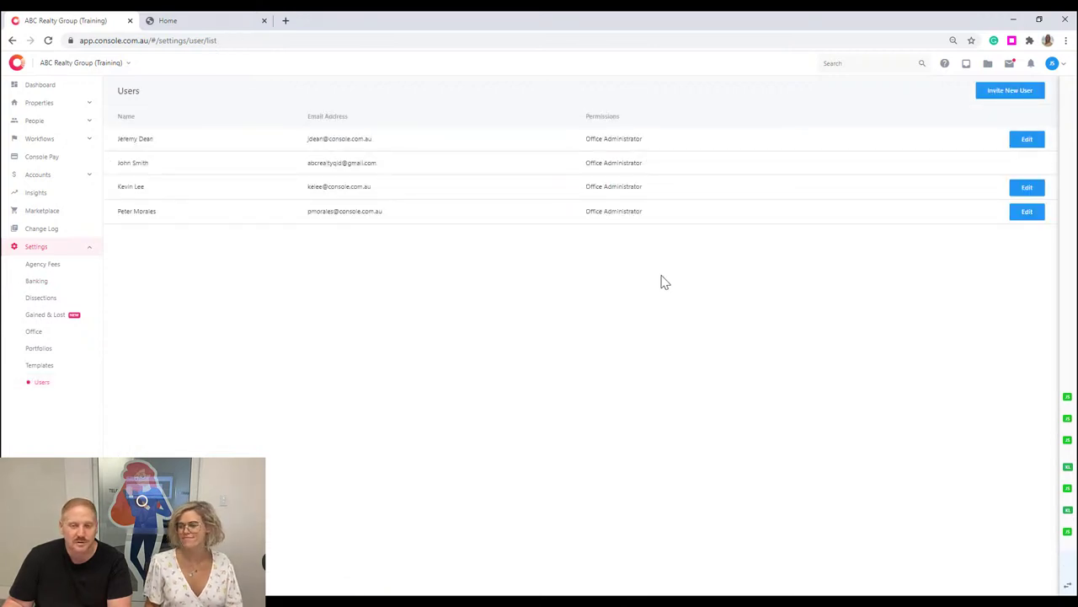
pyautogui.click(988, 101)
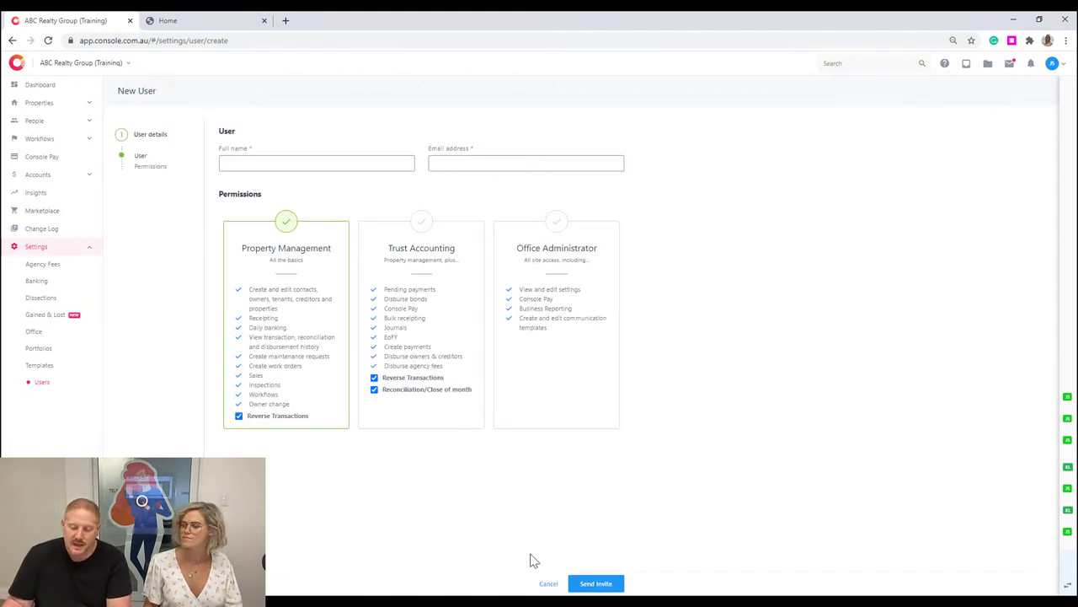
pyautogui.click(548, 584)
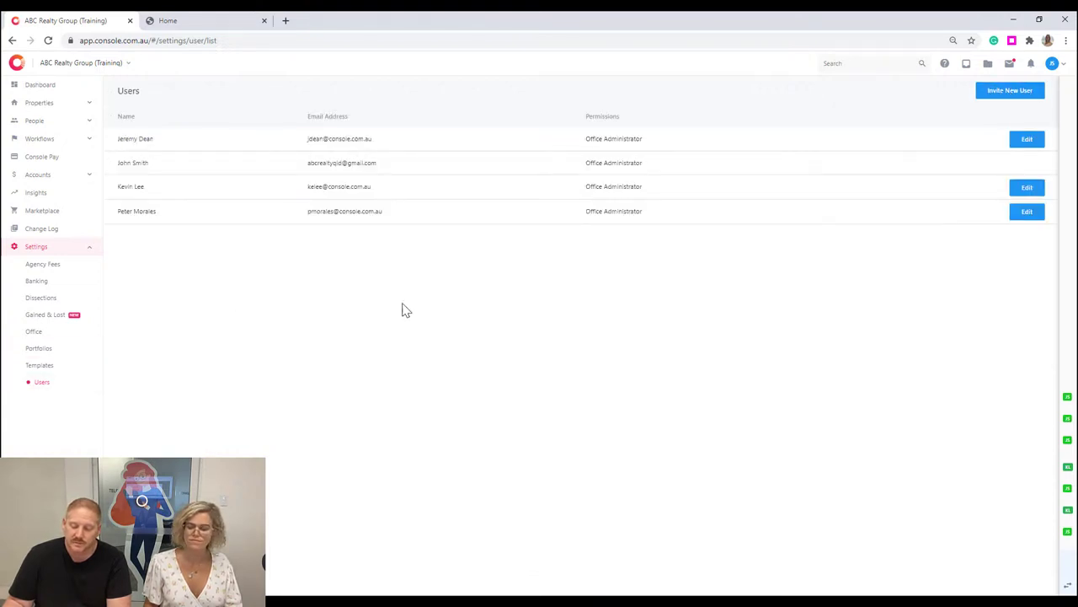
pyautogui.click(1008, 91)
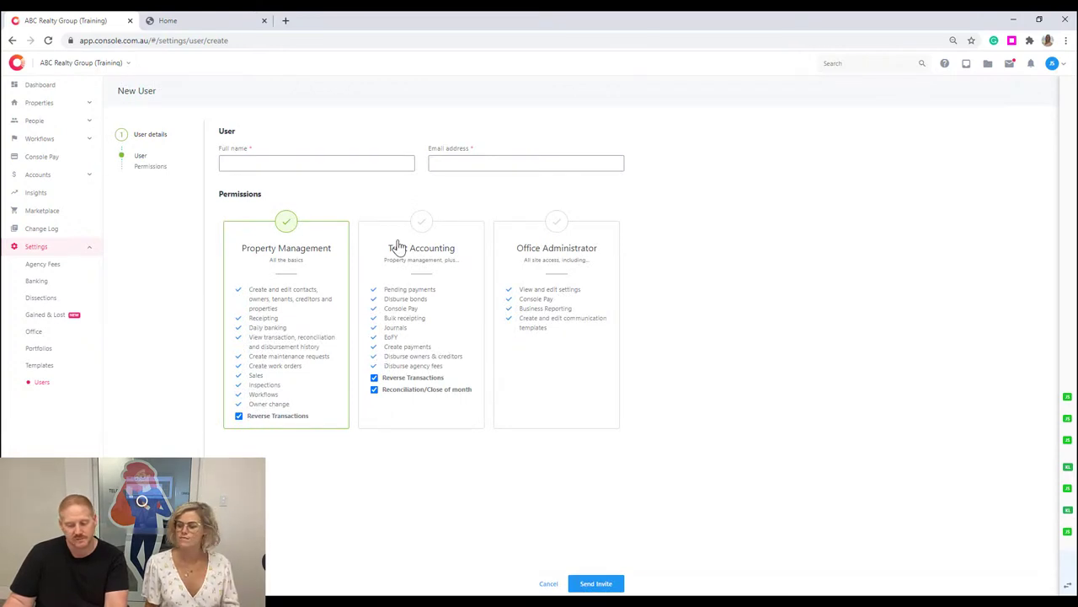
pyautogui.click(376, 160)
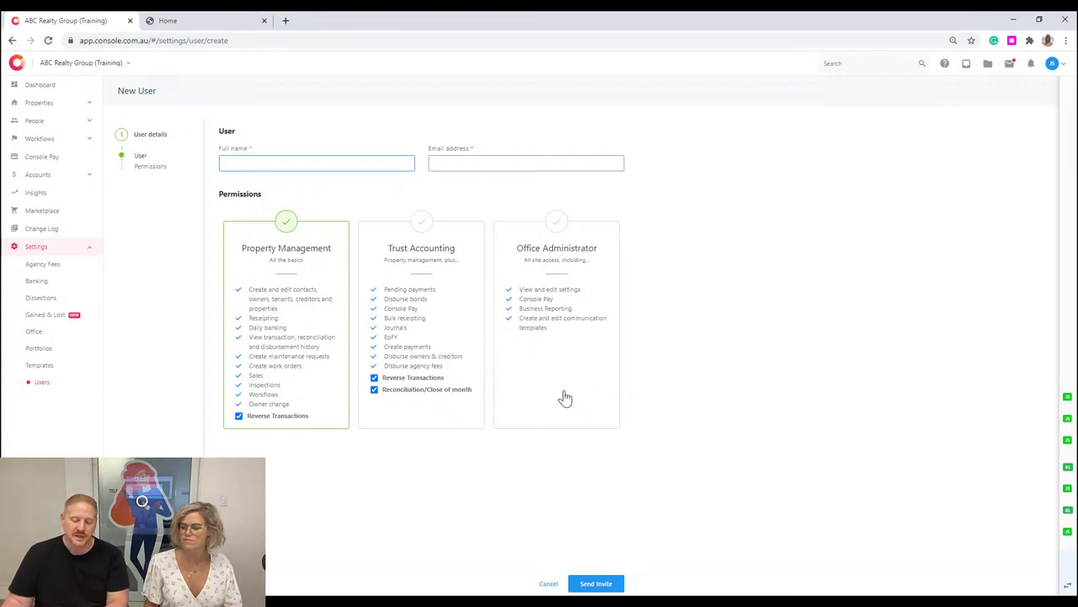
# Tick Trust Accounting and Reconciliation/Close of month permissions, then switch to the Agency Fees list.
pyautogui.click(377, 387)
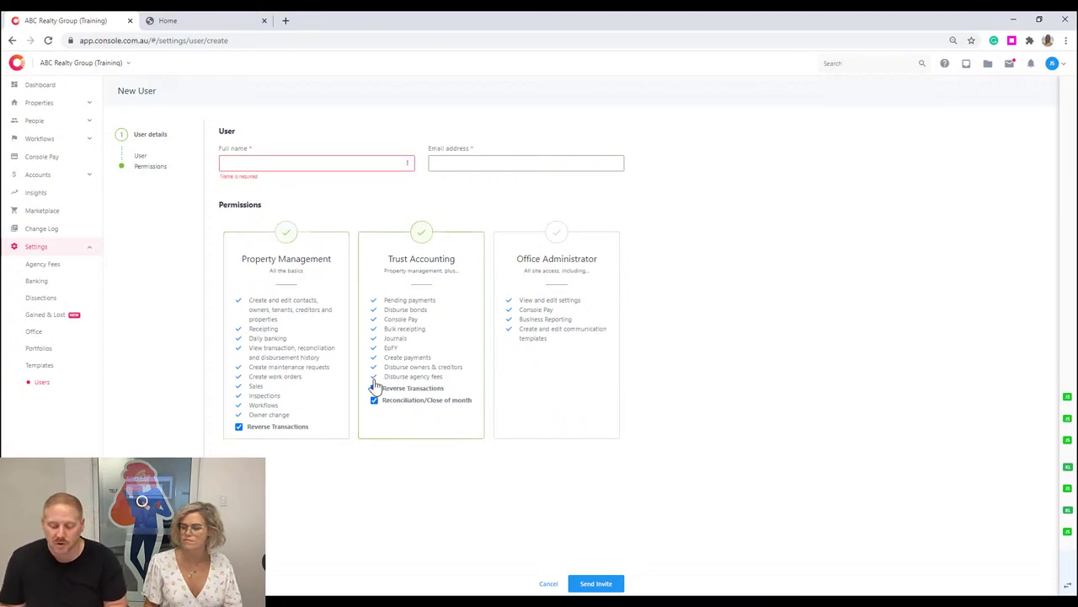
pyautogui.click(374, 399)
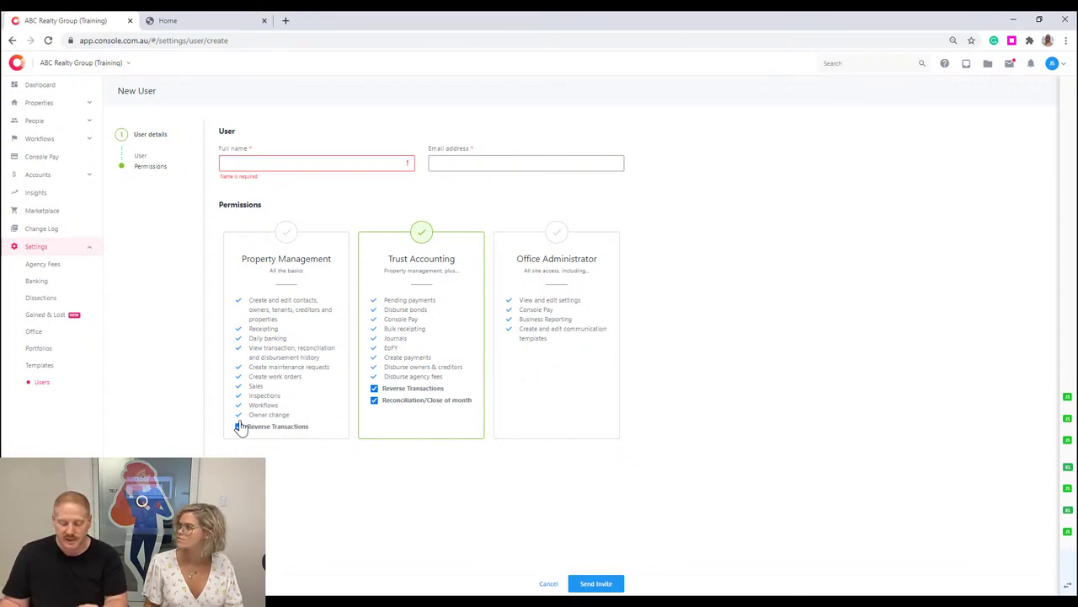
pyautogui.click(375, 400)
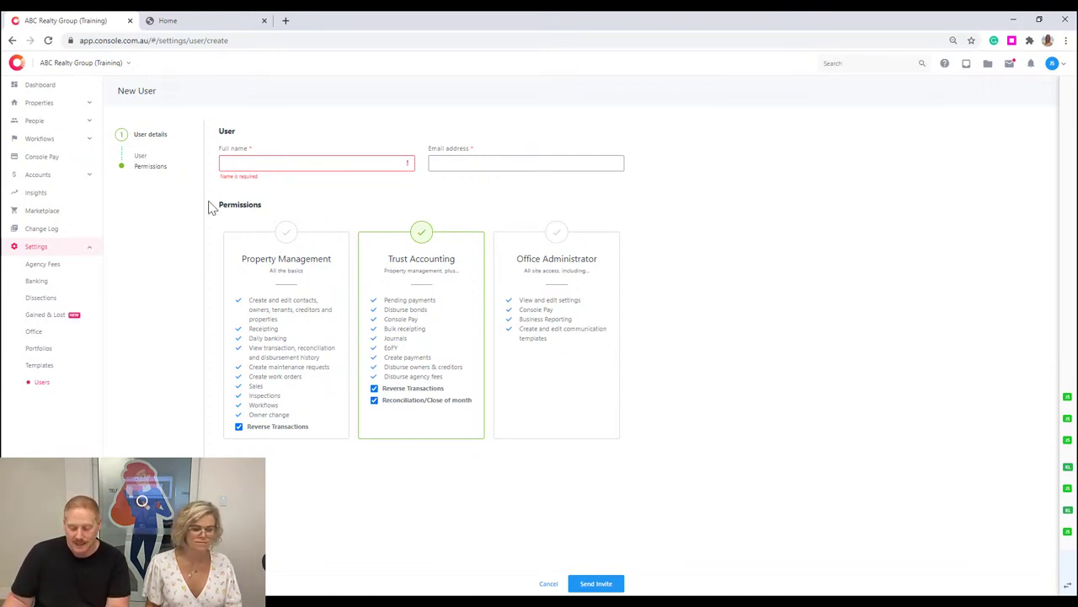
pyautogui.click(49, 264)
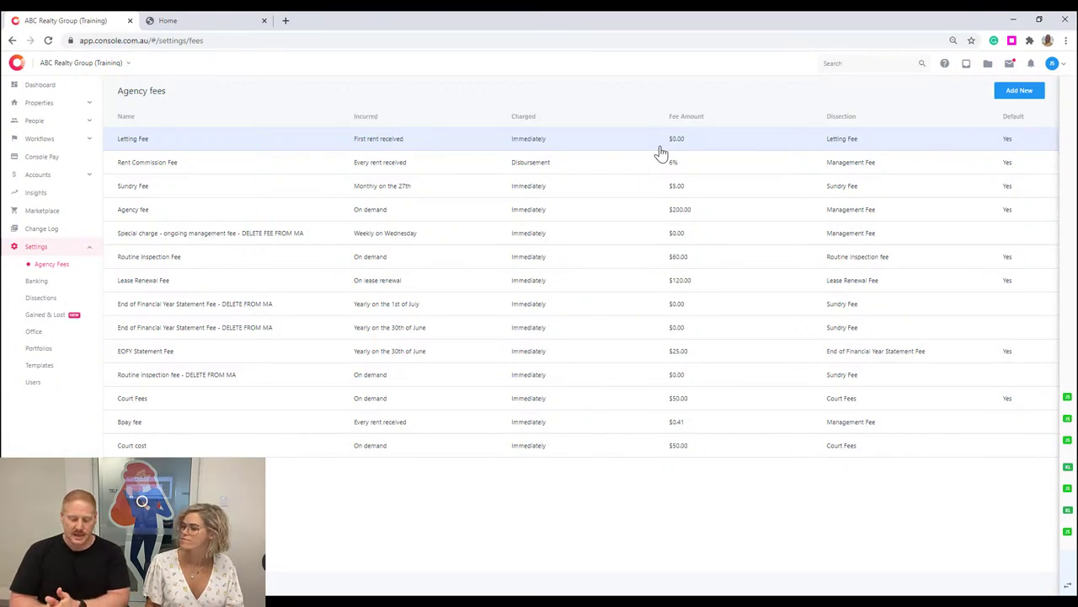
# Add a new agency fee triggered on Maintenance payment, leaving its name blank for now.
pyautogui.click(1028, 95)
pyautogui.click(256, 141)
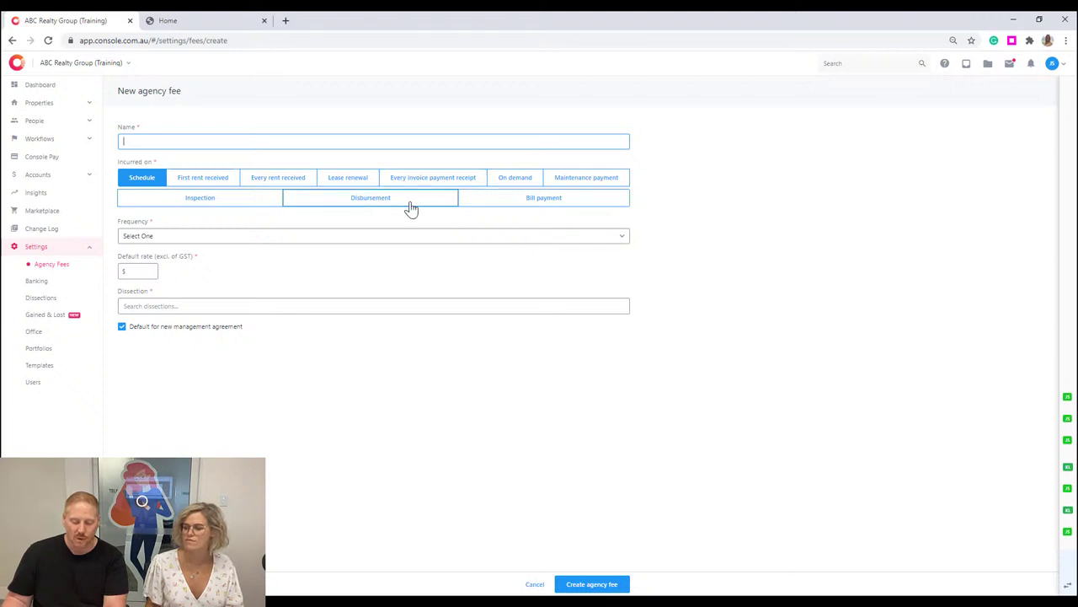
pyautogui.click(216, 178)
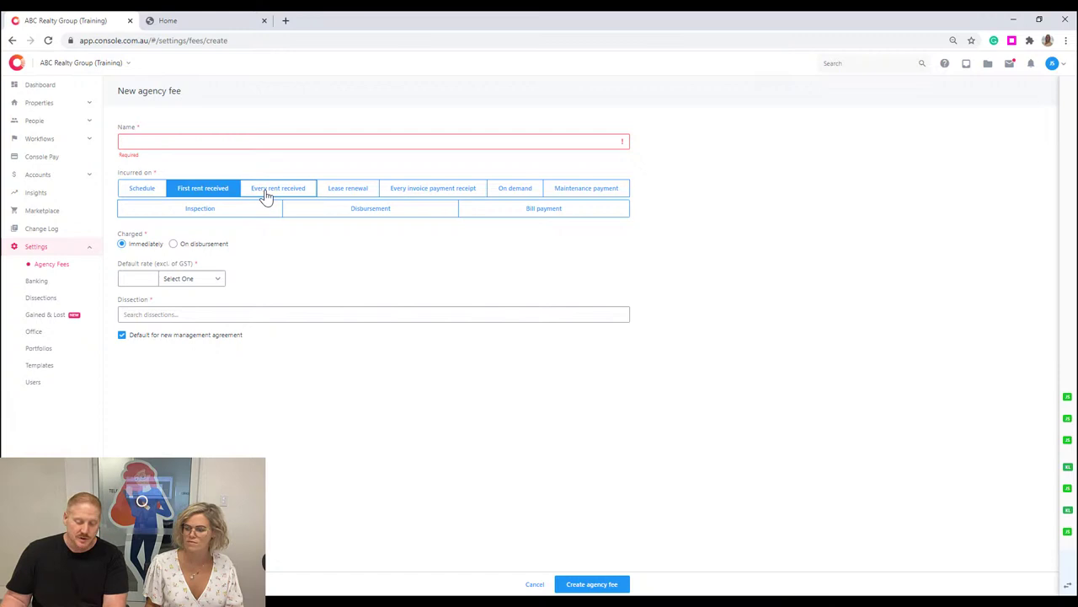
pyautogui.click(307, 191)
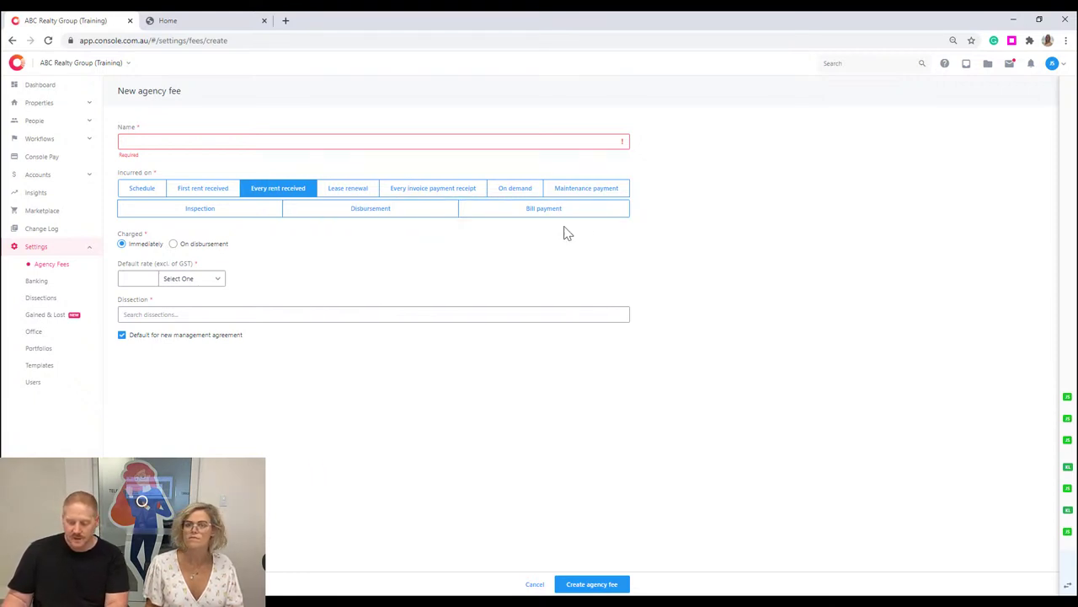
pyautogui.click(612, 196)
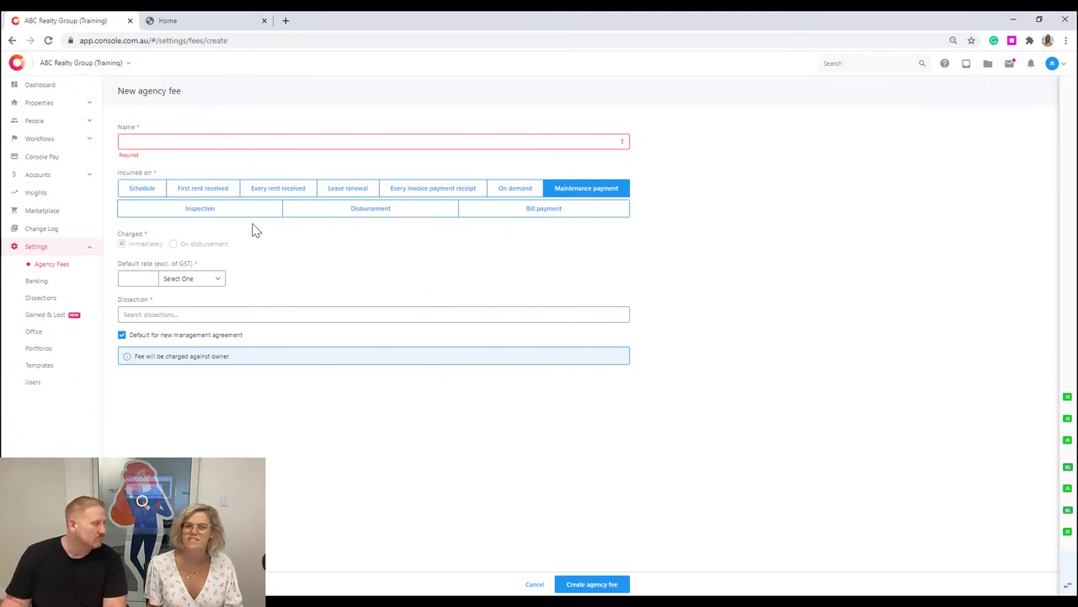
# Set the new agency fee to incur on Bill payment.
pyautogui.click(505, 191)
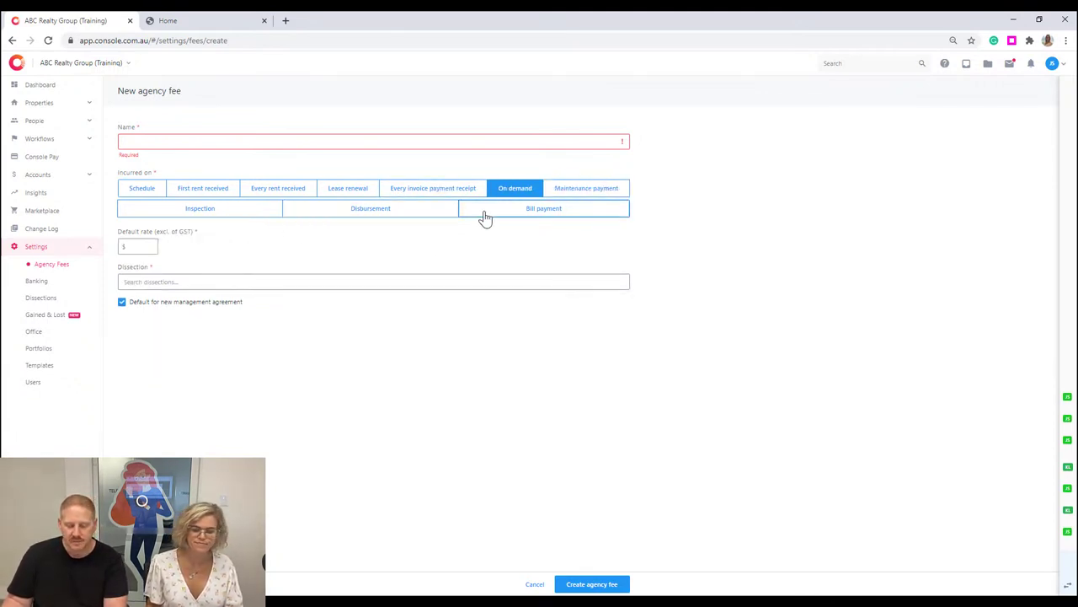
pyautogui.click(414, 214)
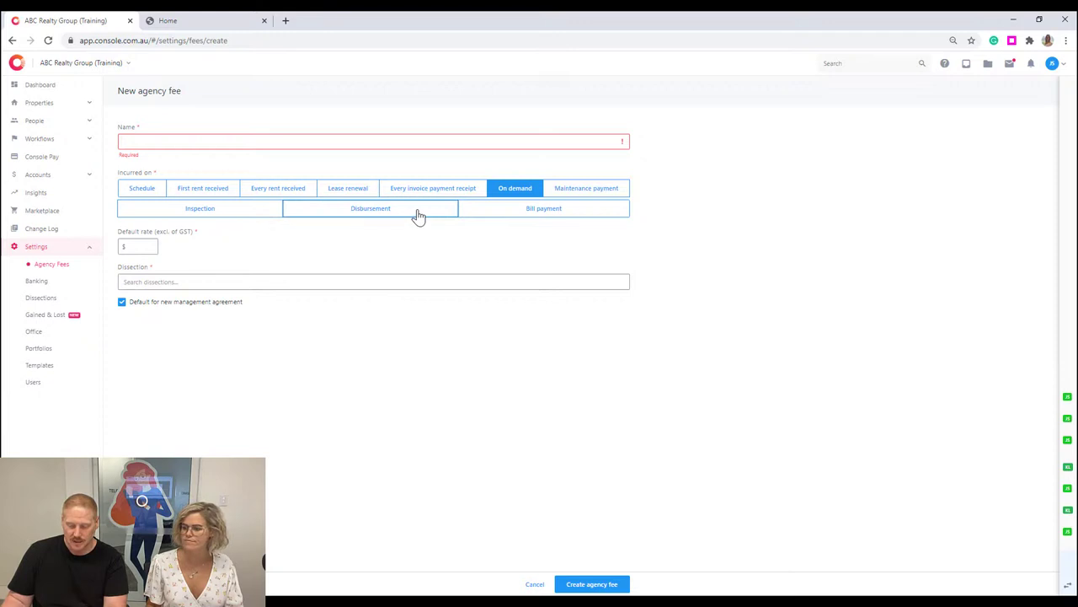
pyautogui.click(532, 213)
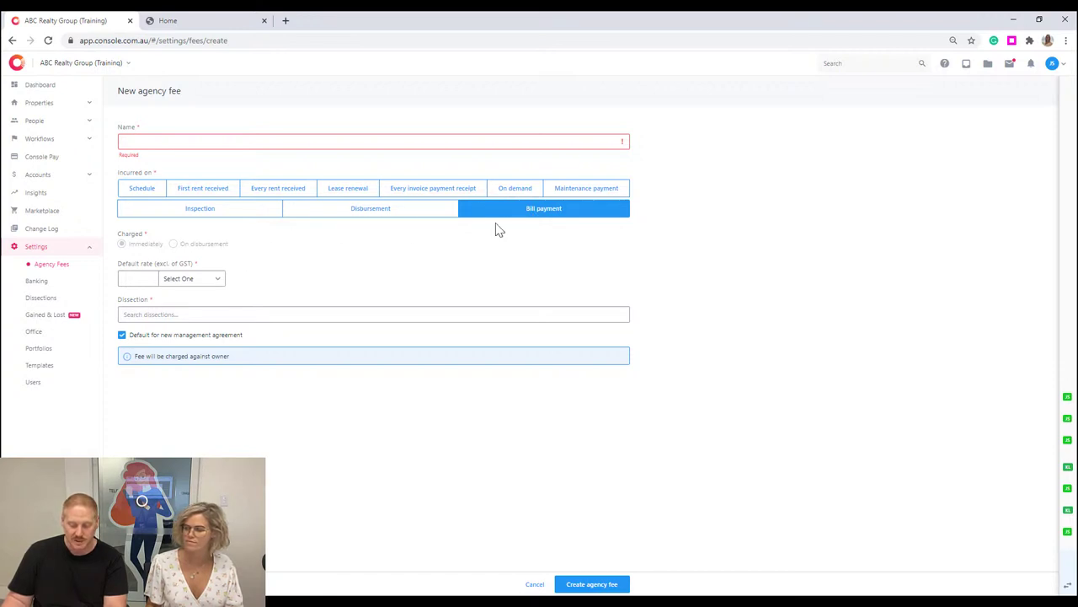
# Express the default rate as a percent and keep the fee default for new management agreements.
pyautogui.click(217, 279)
pyautogui.click(218, 294)
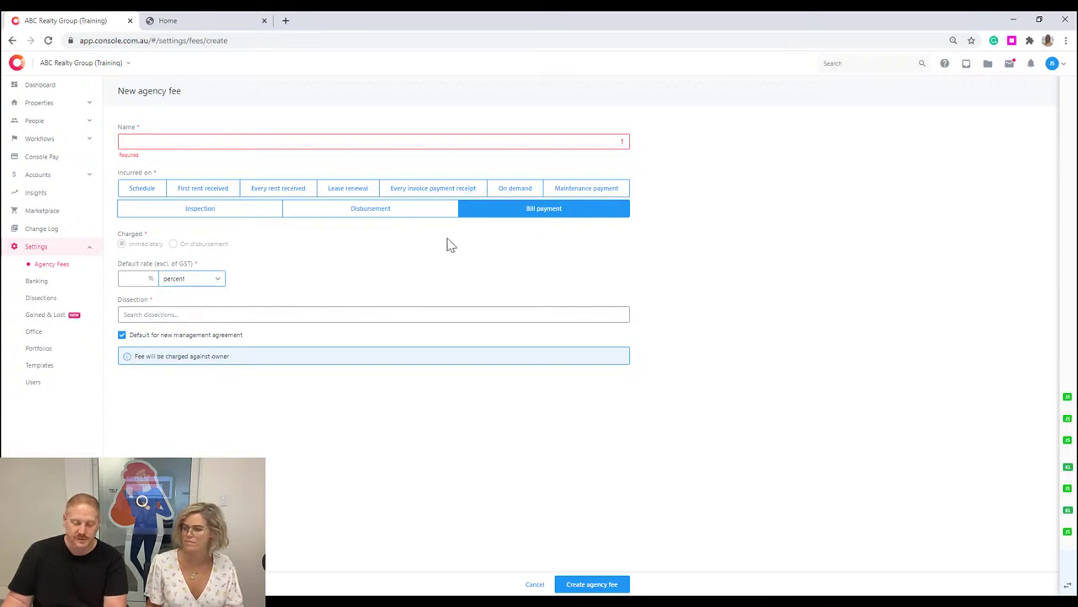
pyautogui.moveTo(234, 334); pyautogui.dragTo(224, 318)
pyautogui.click(272, 336)
pyautogui.click(266, 335)
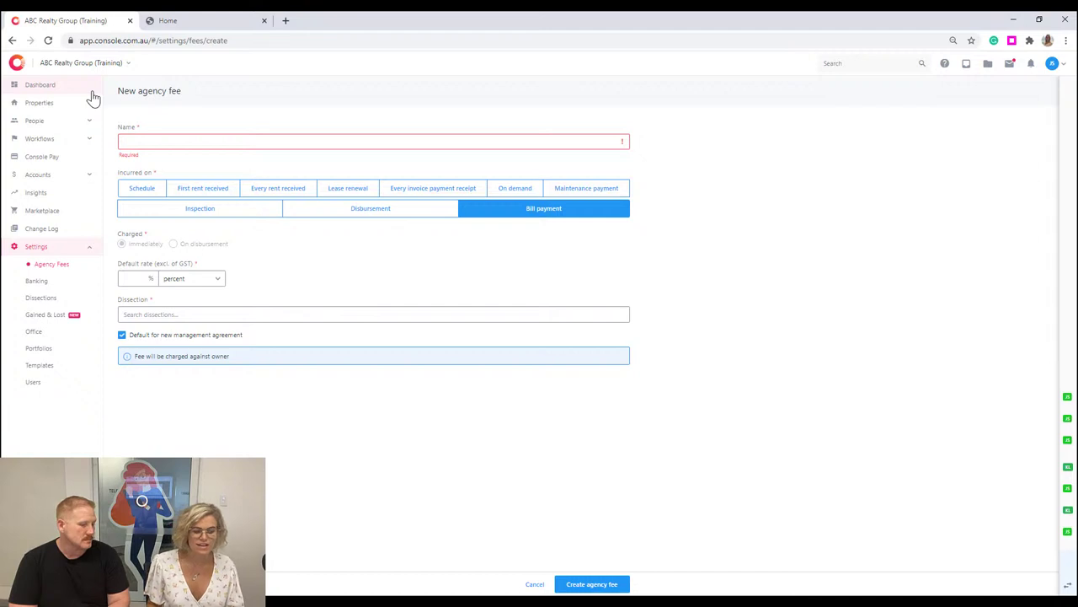
# Start adding a new residential property from the residential properties list.
pyautogui.click(88, 106)
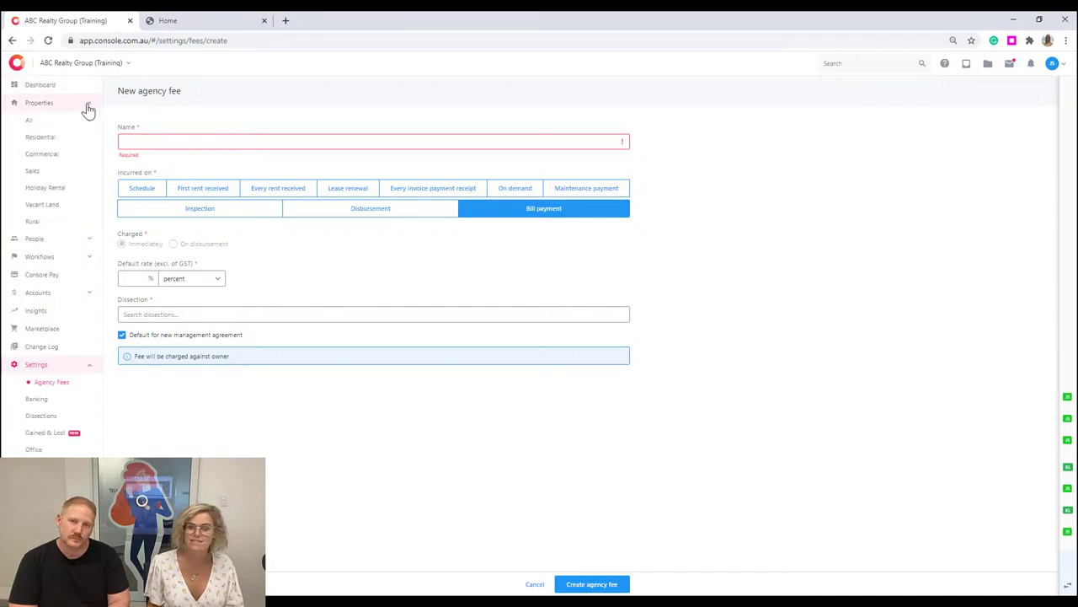
pyautogui.click(84, 104)
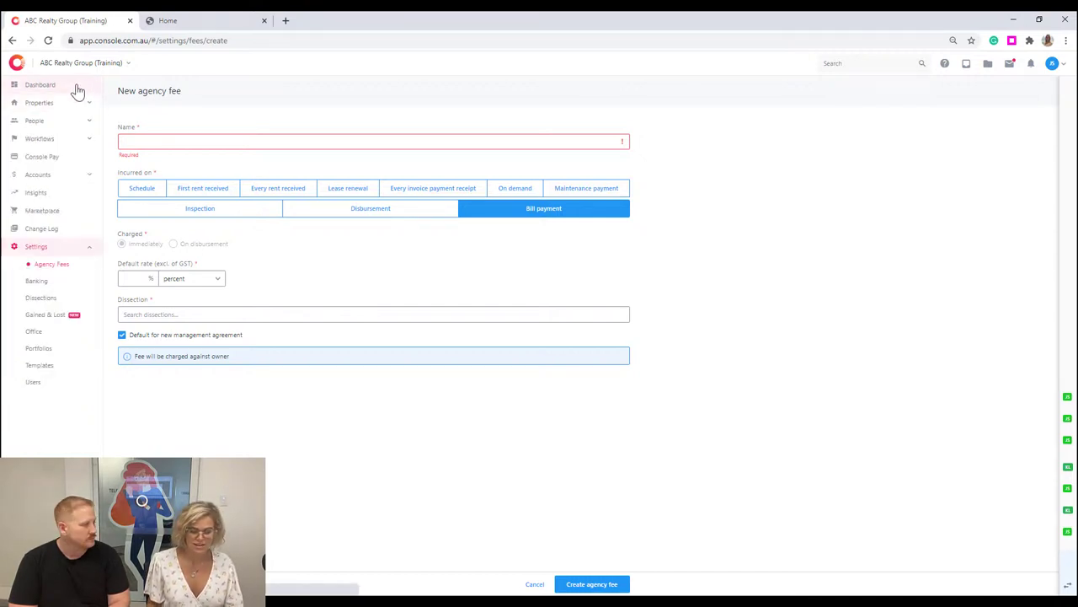
pyautogui.click(75, 88)
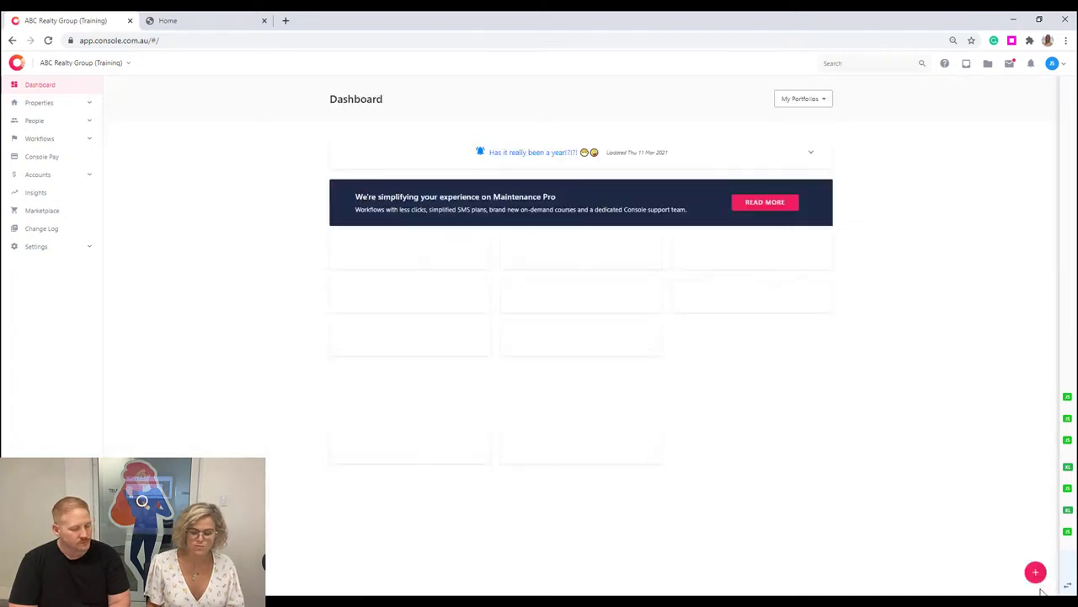
pyautogui.click(1036, 573)
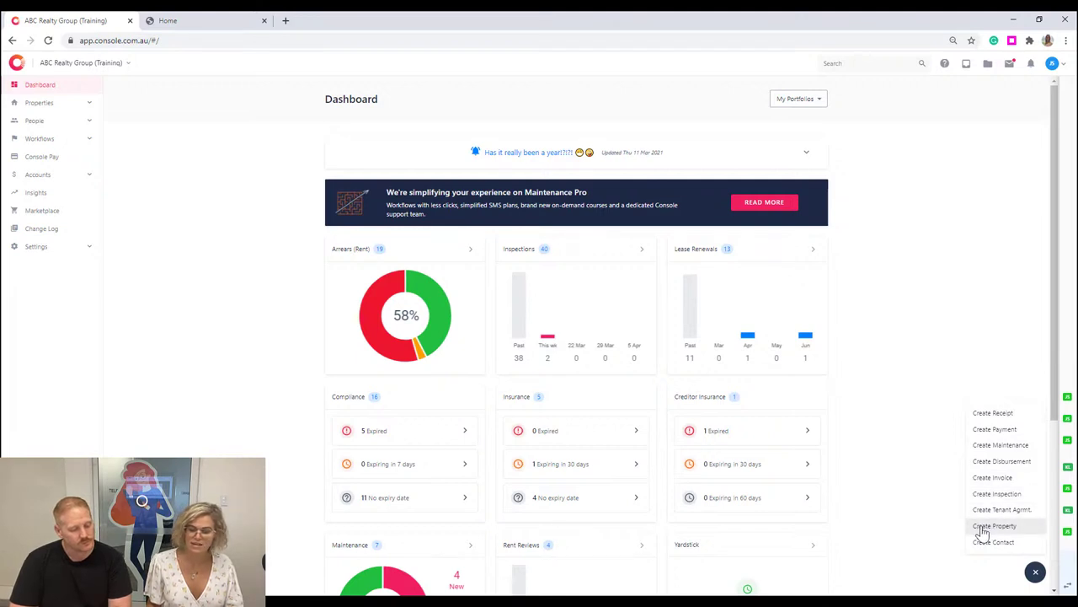
pyautogui.click(1024, 527)
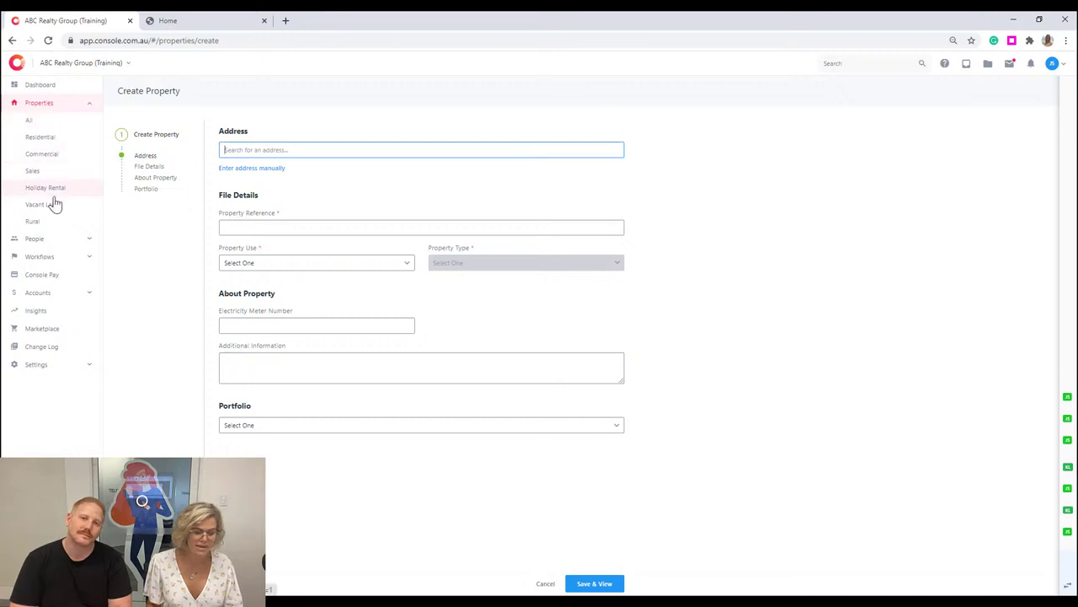
pyautogui.click(59, 140)
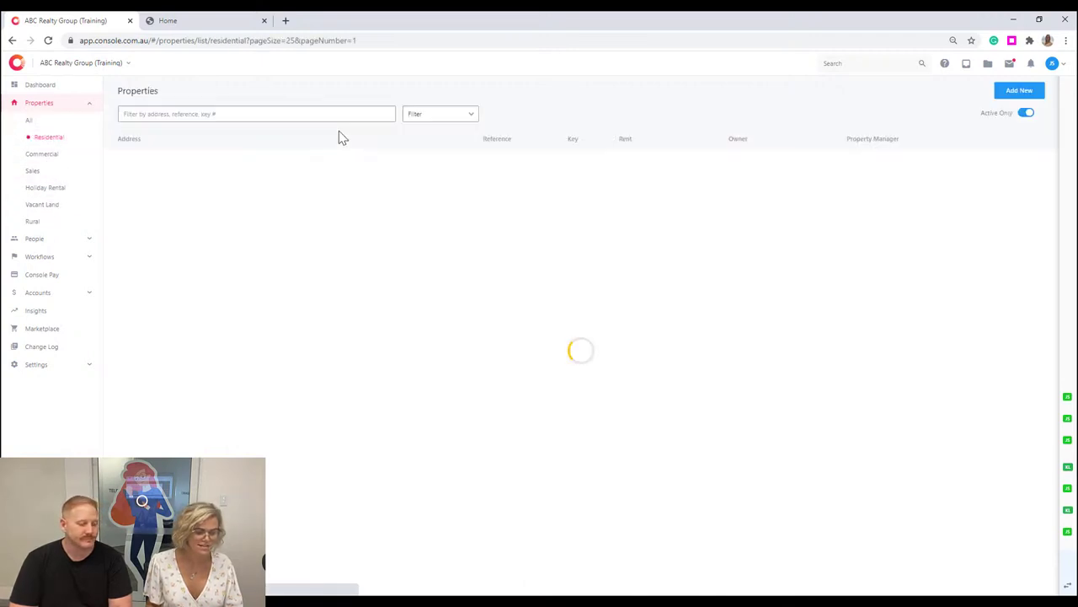
pyautogui.click(1018, 93)
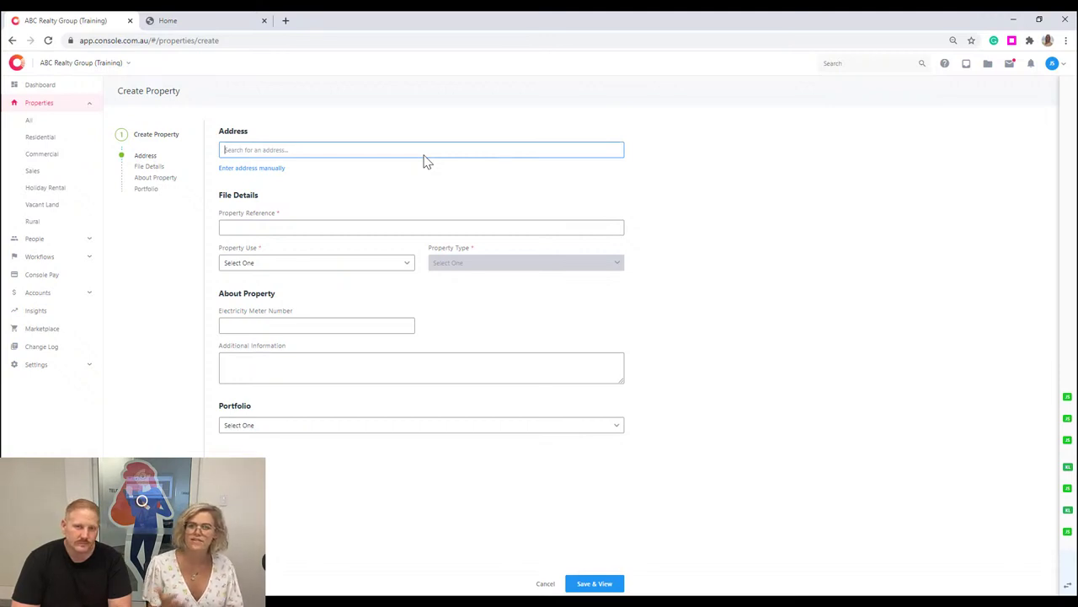
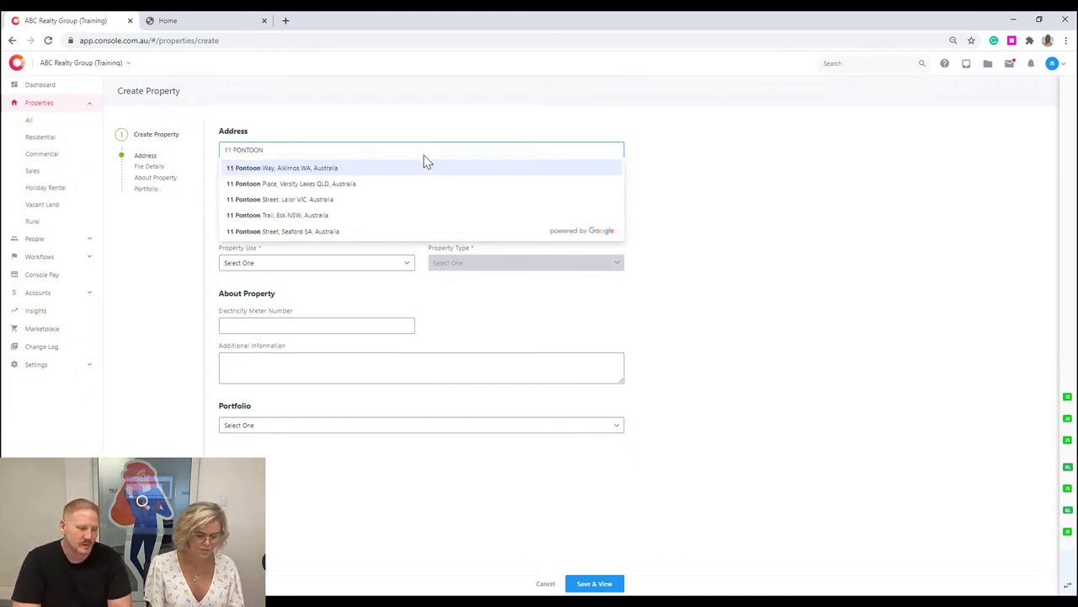
pyautogui.click(362, 184)
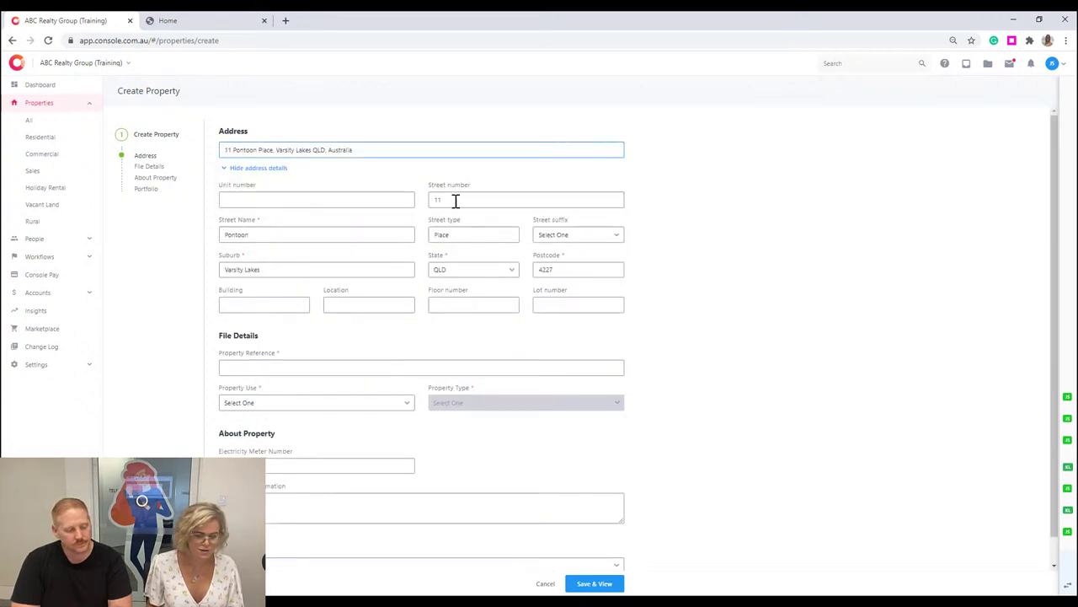
pyautogui.click(369, 195)
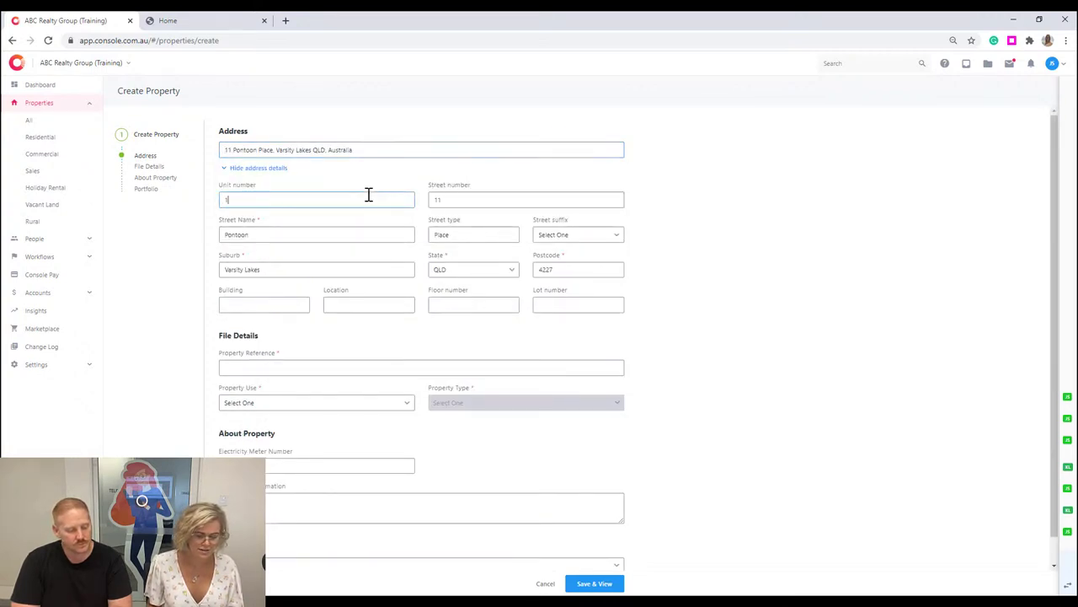
pyautogui.click(479, 197)
pyautogui.click(259, 301)
pyautogui.click(382, 301)
pyautogui.click(465, 307)
# Give the property reference 11PON, property use Residential and property type Townhouse.
pyautogui.click(484, 372)
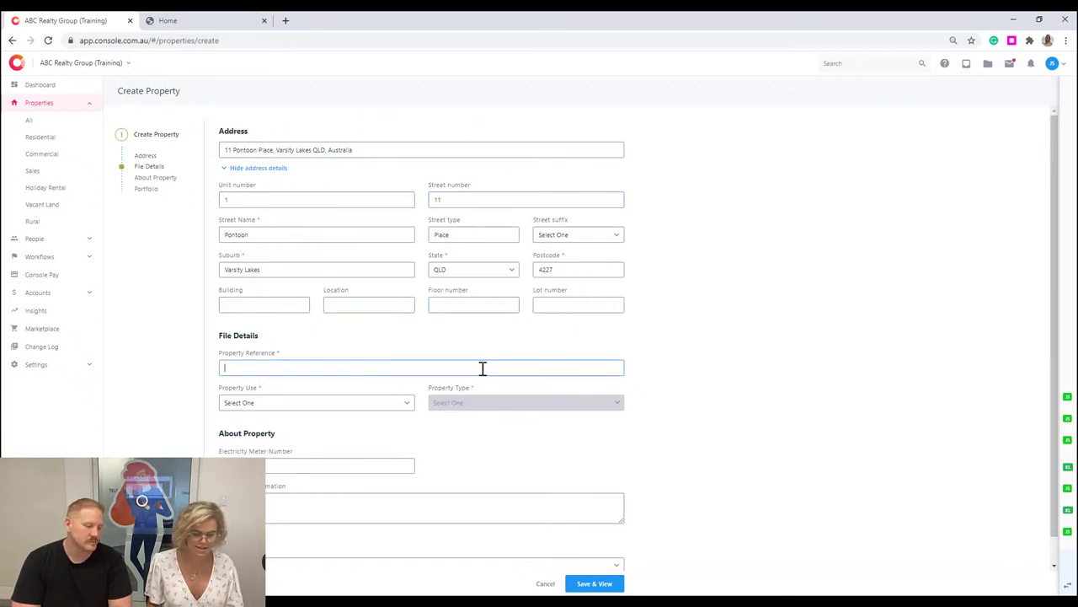
pyautogui.write('11PON')
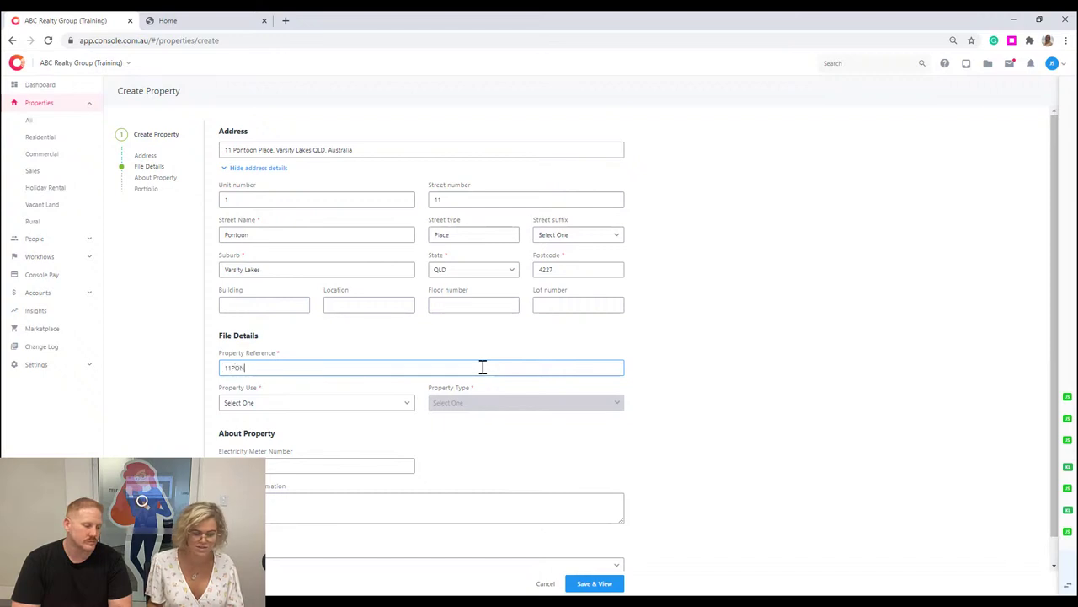
pyautogui.scroll(-1, 455, 377)
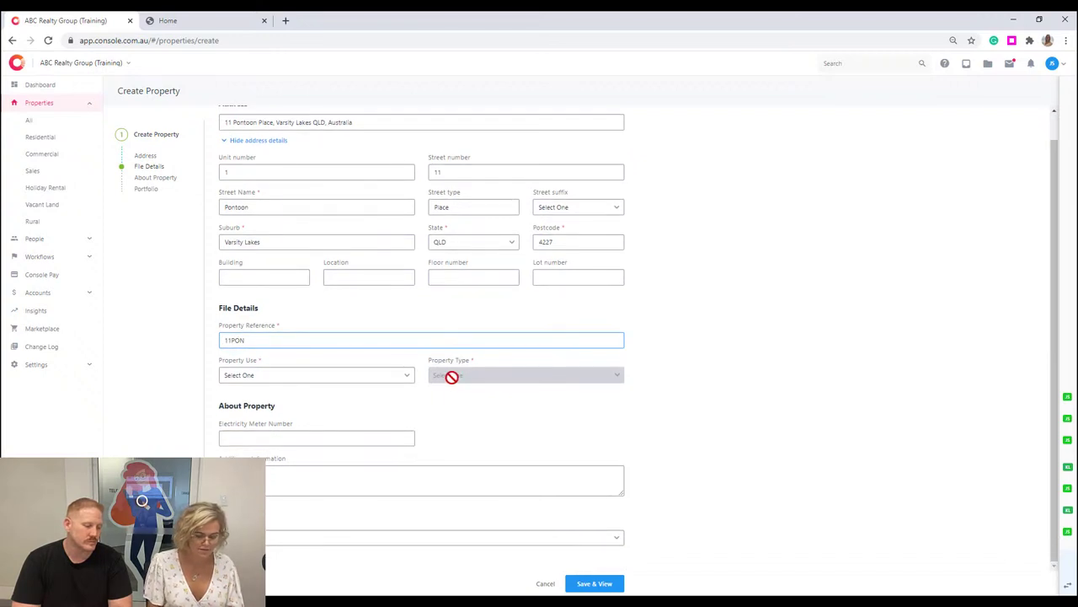
pyautogui.click(396, 377)
pyautogui.click(291, 410)
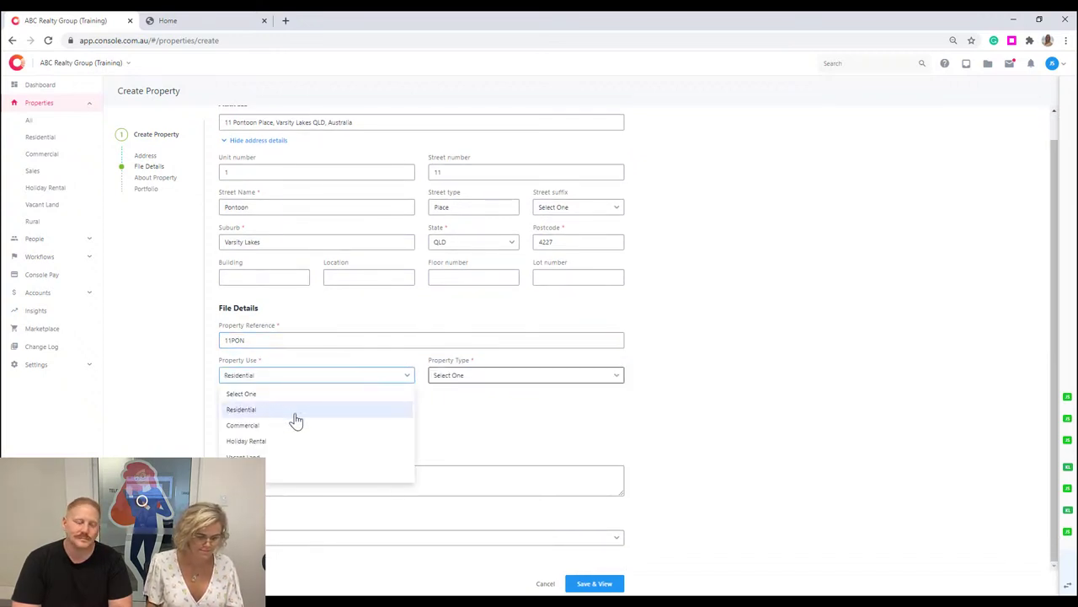
pyautogui.click(412, 376)
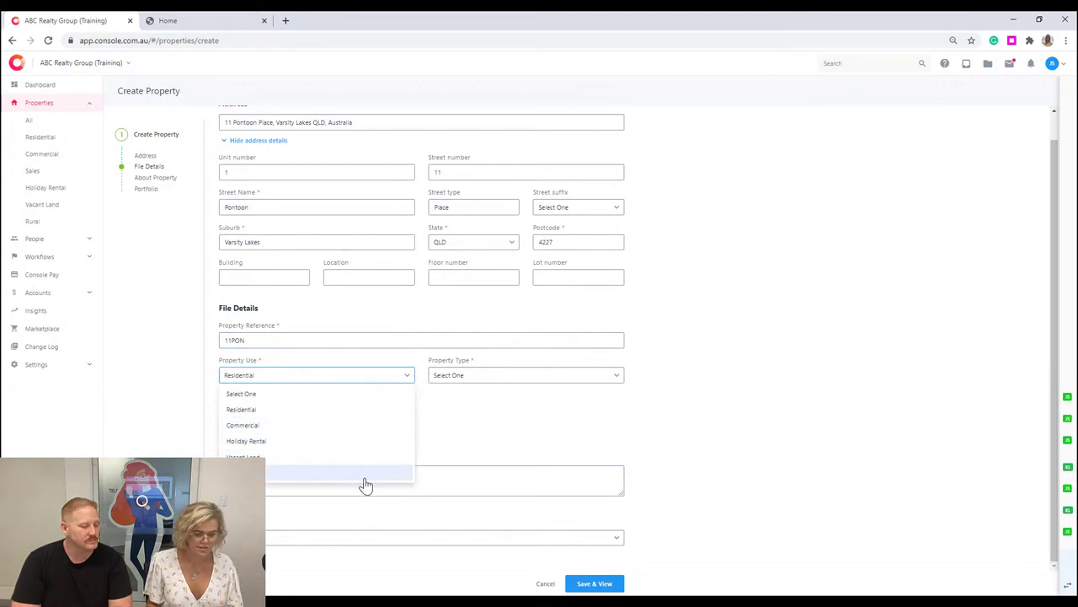
pyautogui.click(373, 412)
pyautogui.click(518, 377)
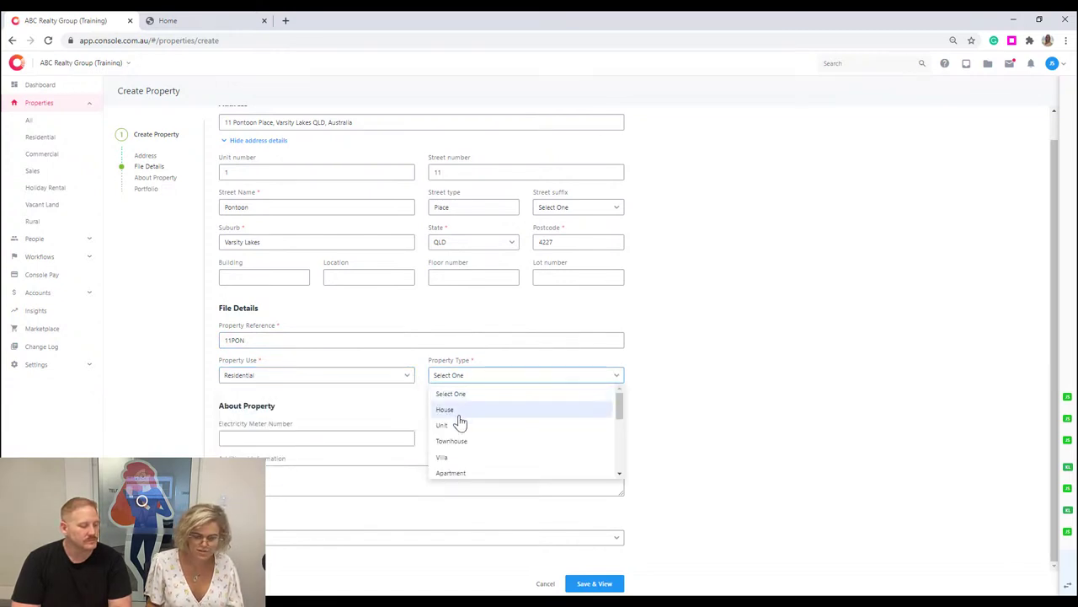
pyautogui.click(462, 394)
pyautogui.click(464, 378)
pyautogui.click(464, 443)
pyautogui.click(365, 432)
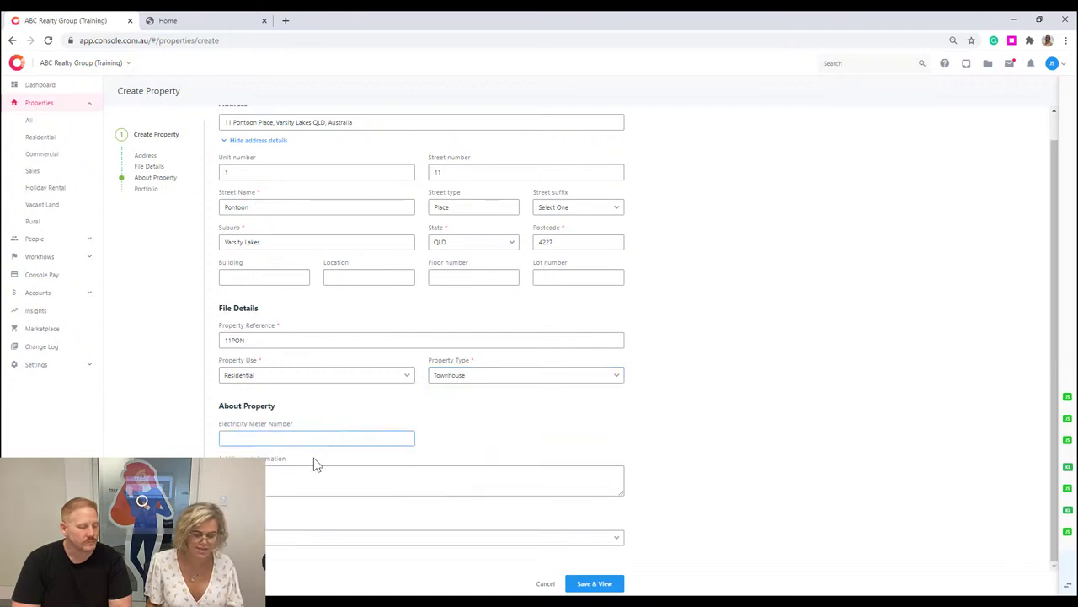
# Assign the property to the Brisbane East portfolio and save it.
pyautogui.click(310, 489)
pyautogui.click(296, 539)
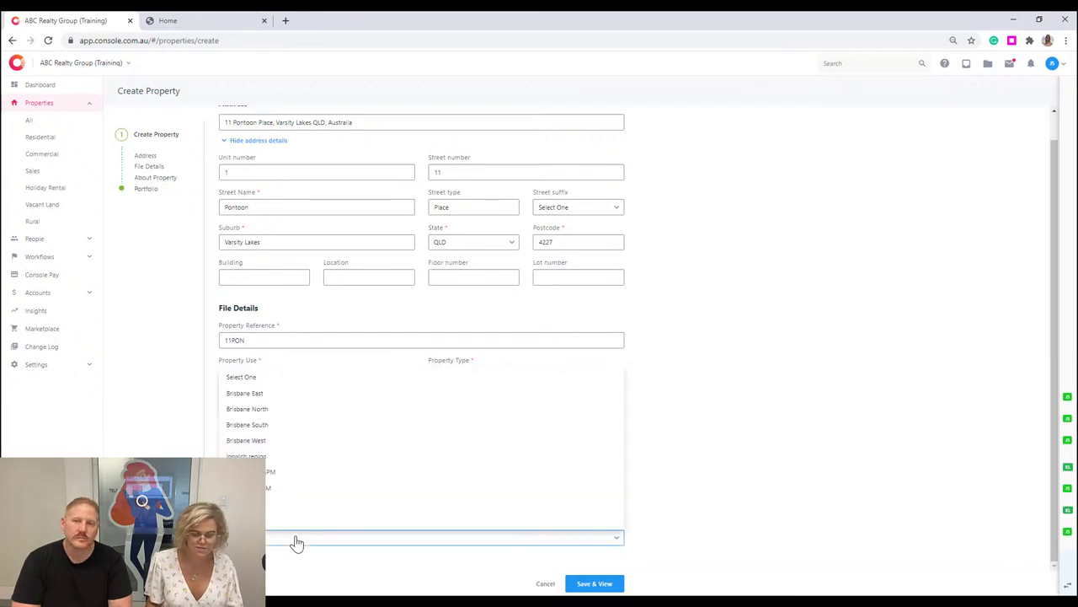
pyautogui.click(301, 396)
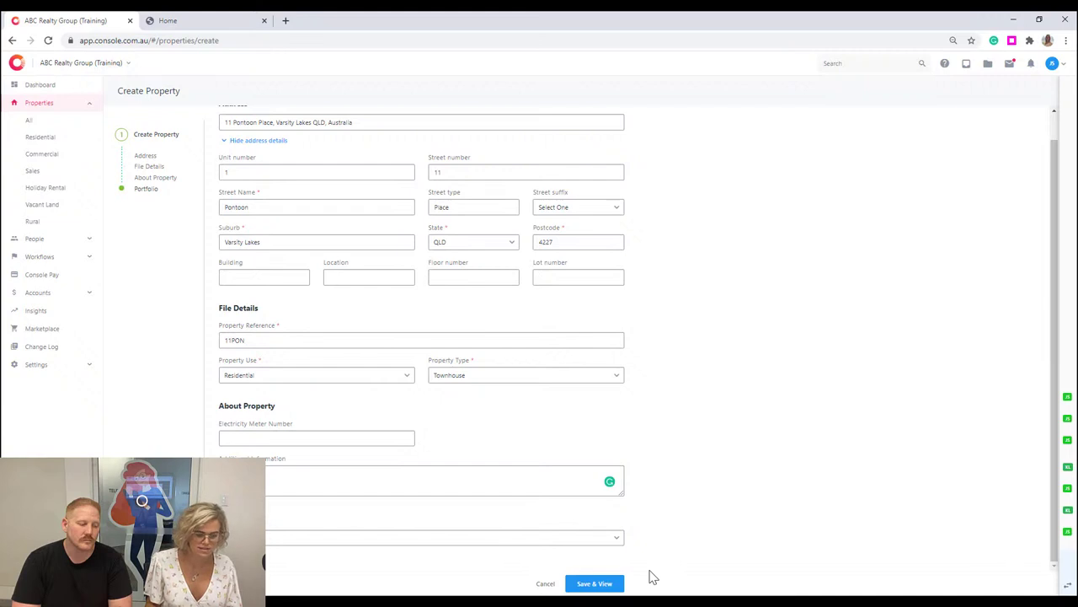
pyautogui.click(620, 584)
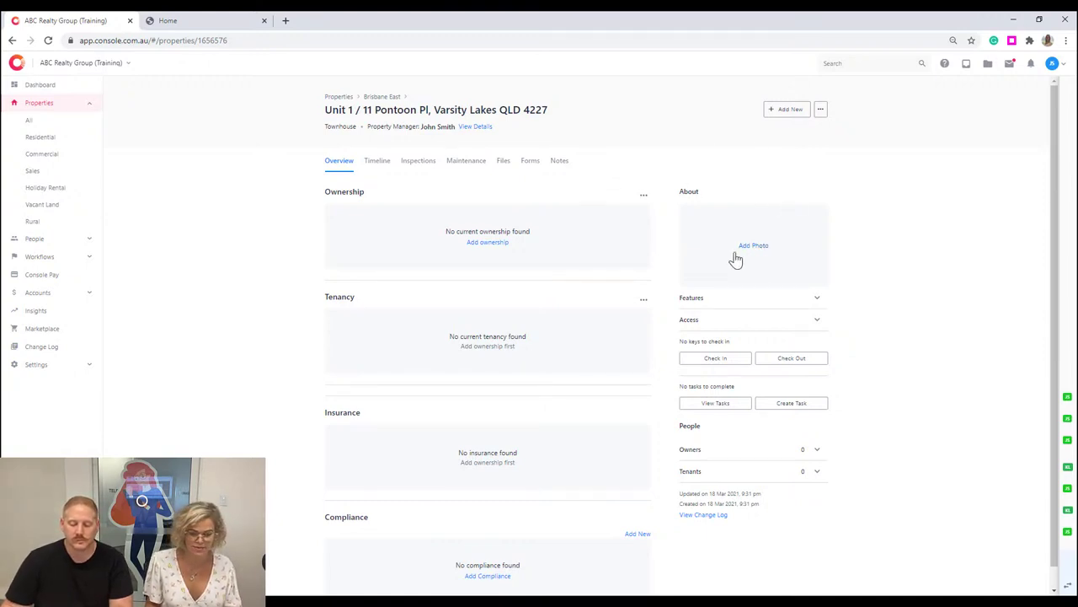
# Expand Features and open Add Features, reviewing its Features and Additional tabs.
pyautogui.click(818, 302)
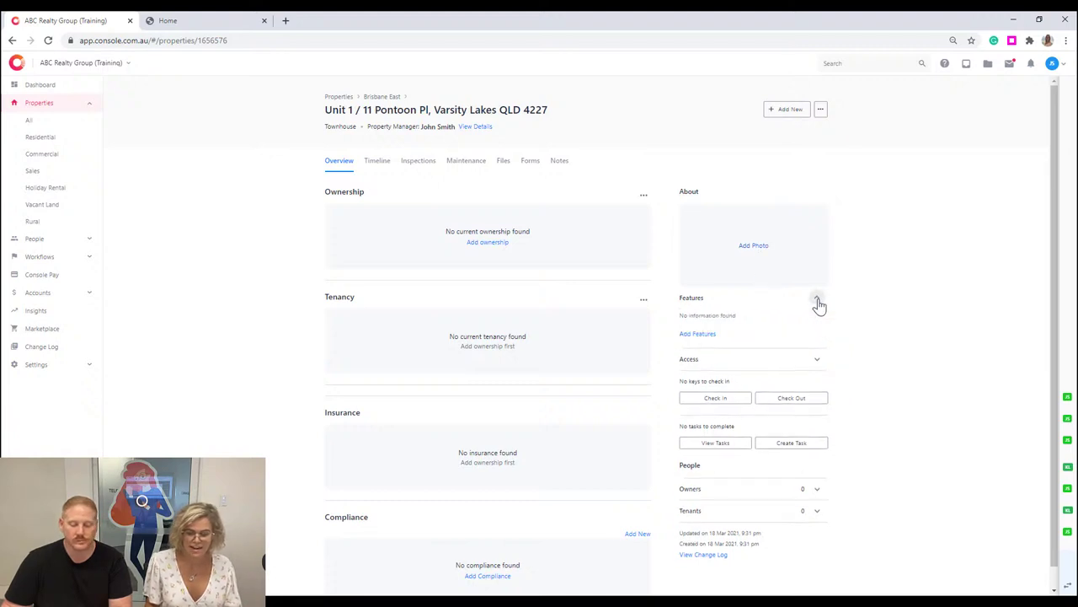
pyautogui.click(705, 337)
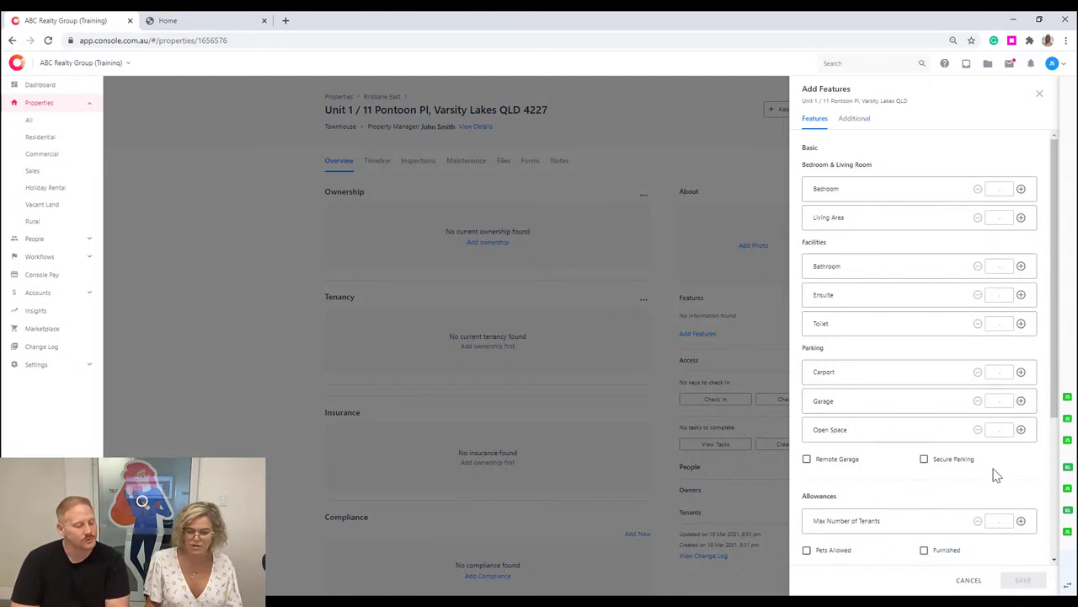
pyautogui.scroll(-2, 874, 563)
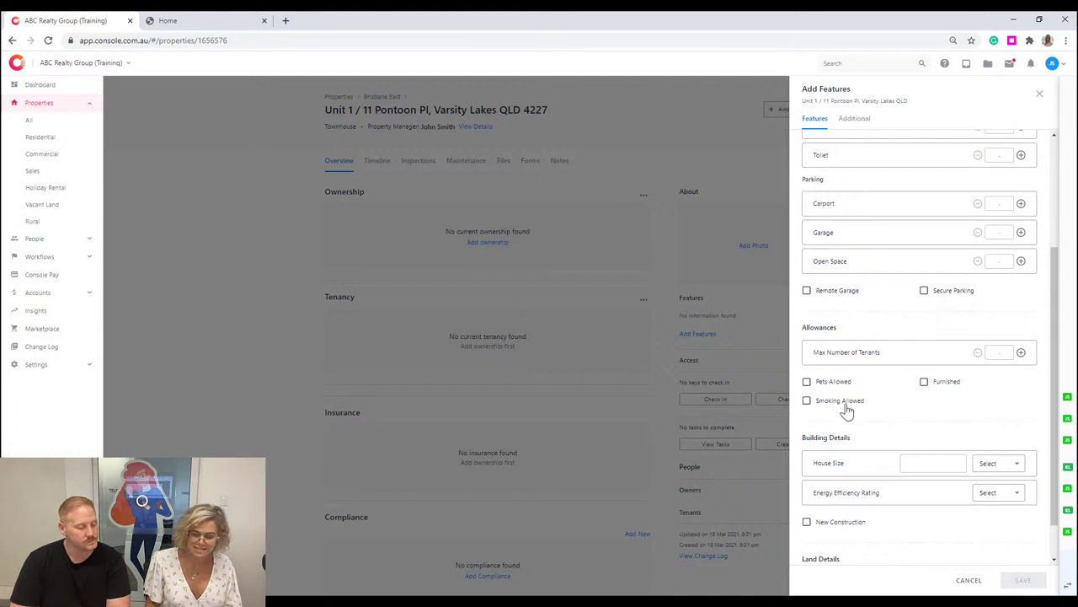
pyautogui.scroll(-1, 852, 410)
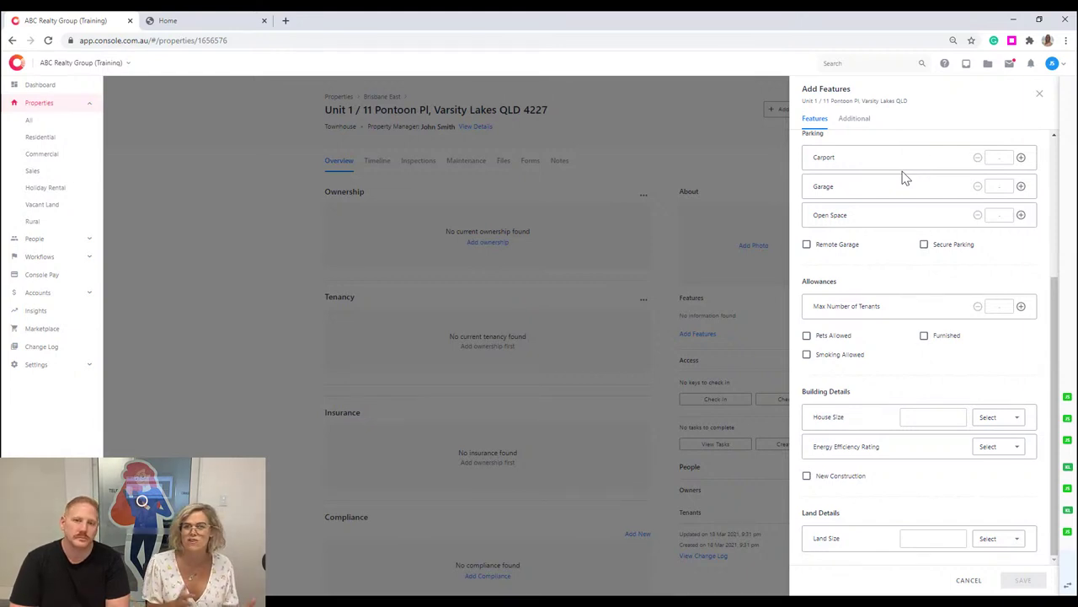
pyautogui.click(855, 124)
pyautogui.click(821, 123)
pyautogui.scroll(-2, 879, 524)
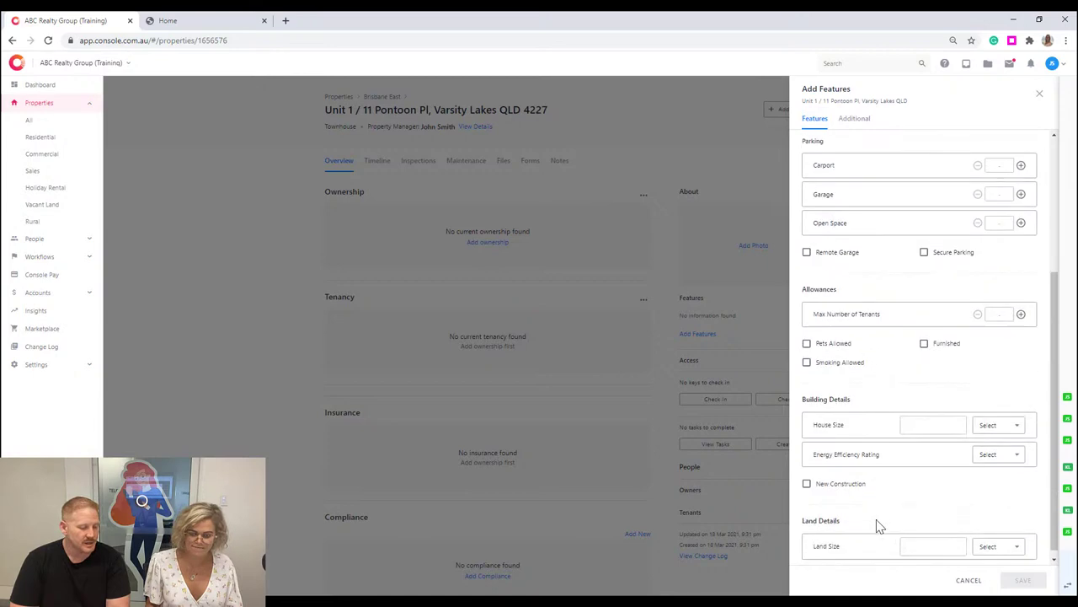
pyautogui.scroll(-1, 880, 527)
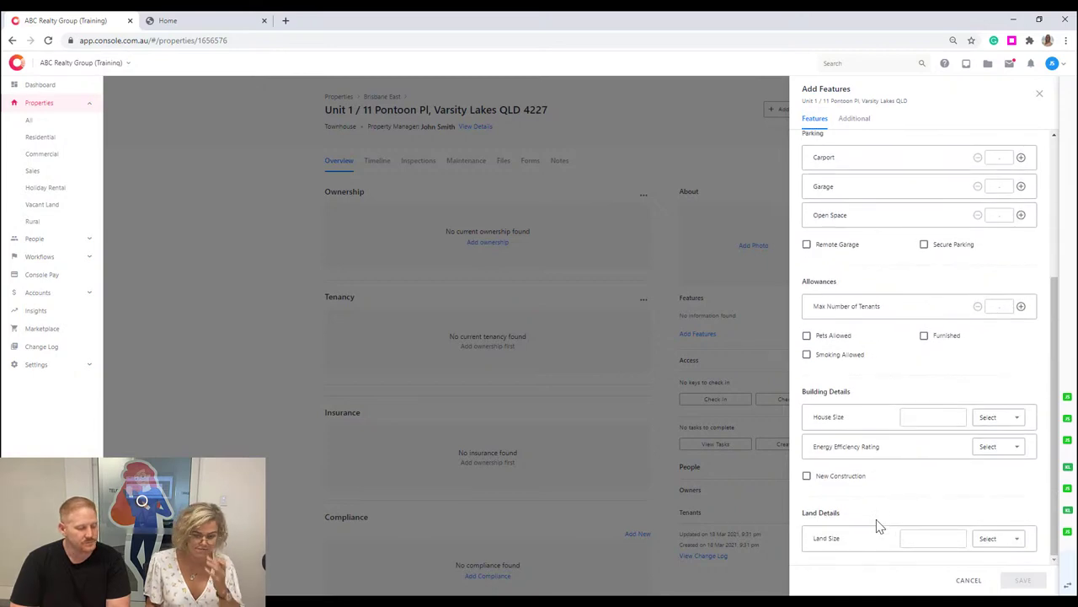
# Close the features panel and cancel the Access Info form without entering a key number.
pyautogui.click(759, 483)
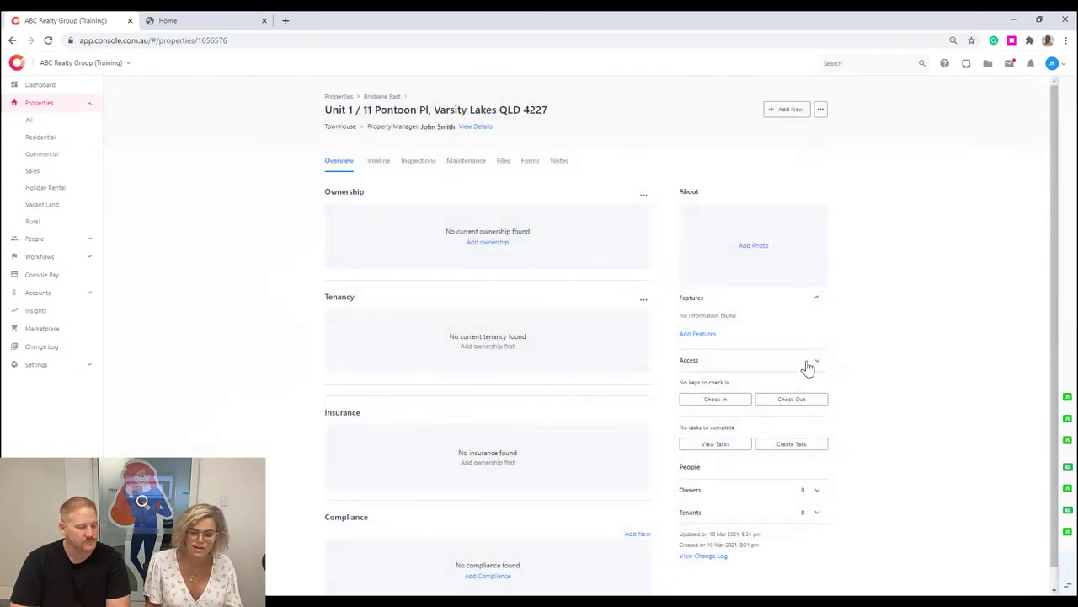
pyautogui.click(701, 386)
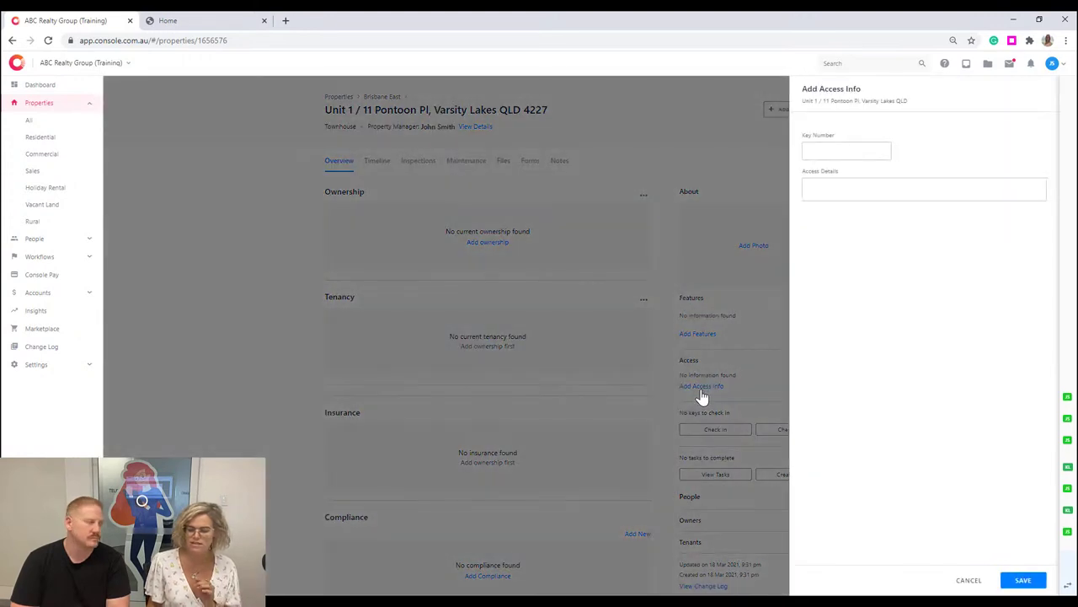
pyautogui.click(855, 151)
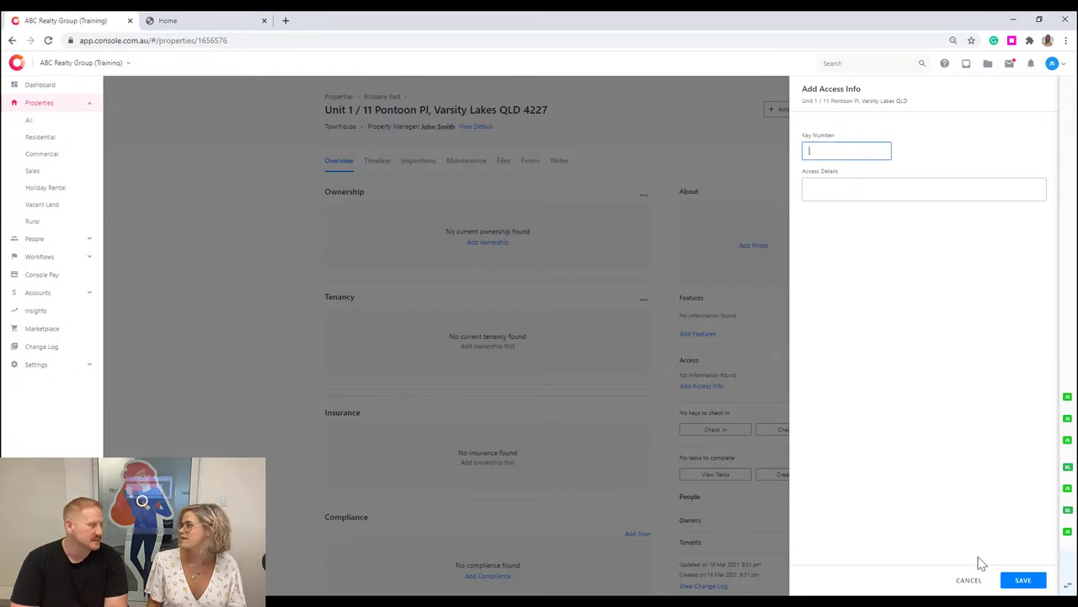
pyautogui.click(969, 581)
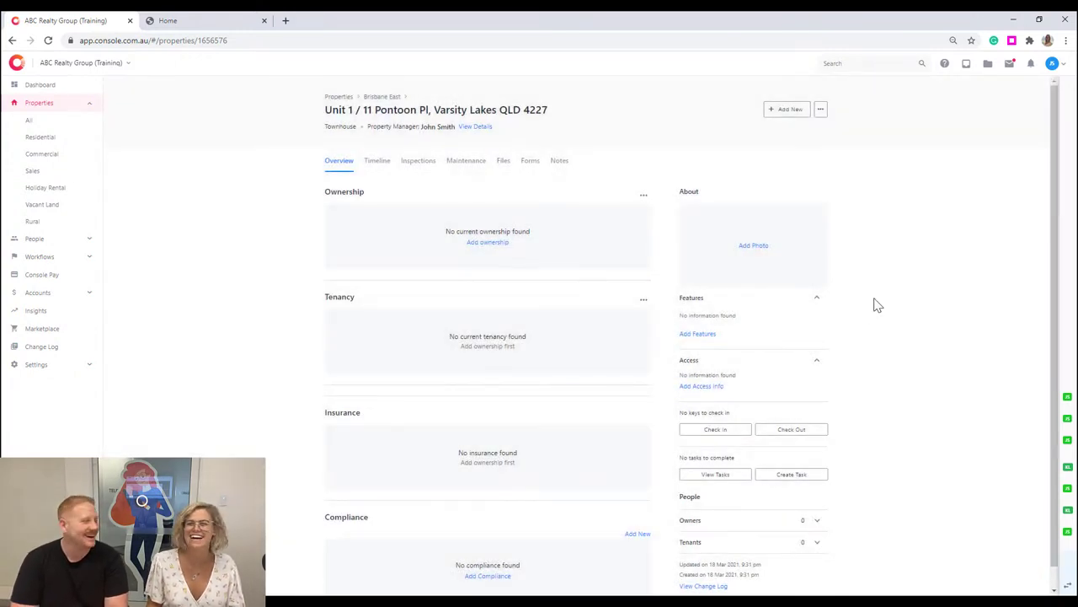
pyautogui.scroll(-1, 783, 379)
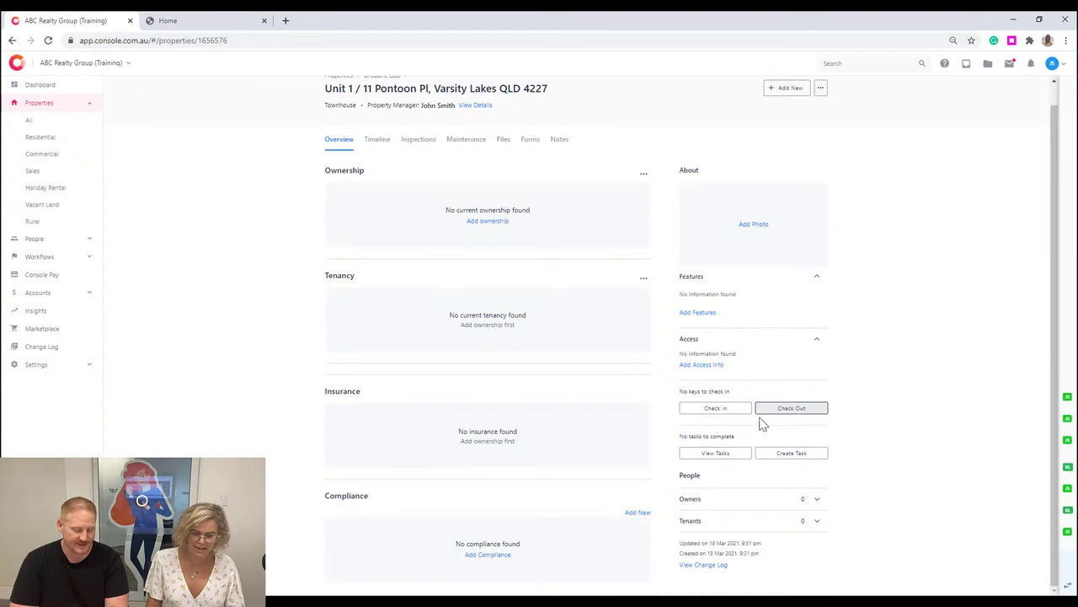
pyautogui.click(723, 454)
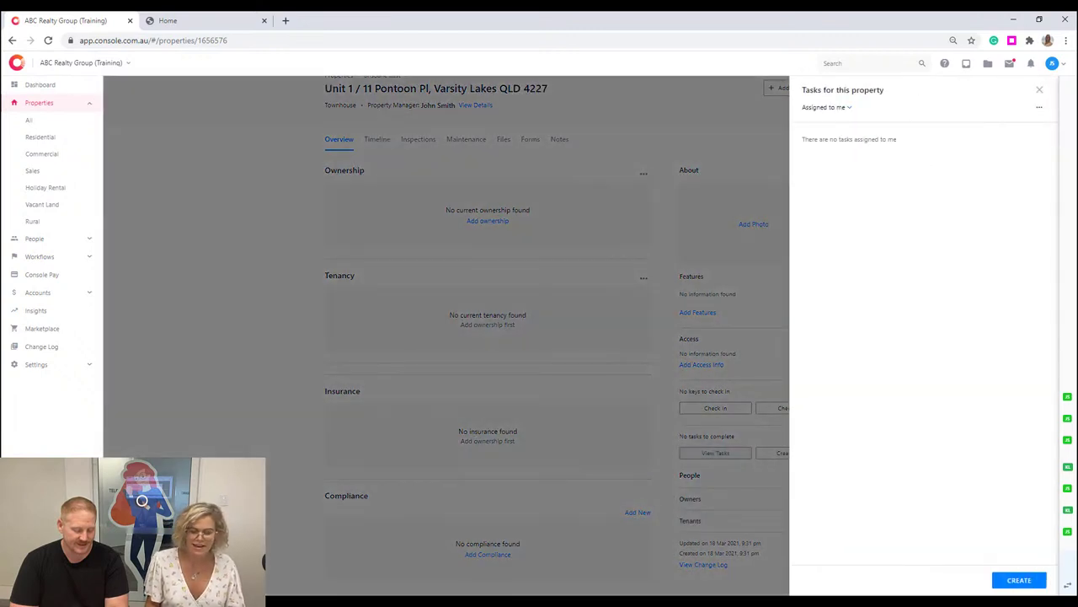
pyautogui.click(1038, 581)
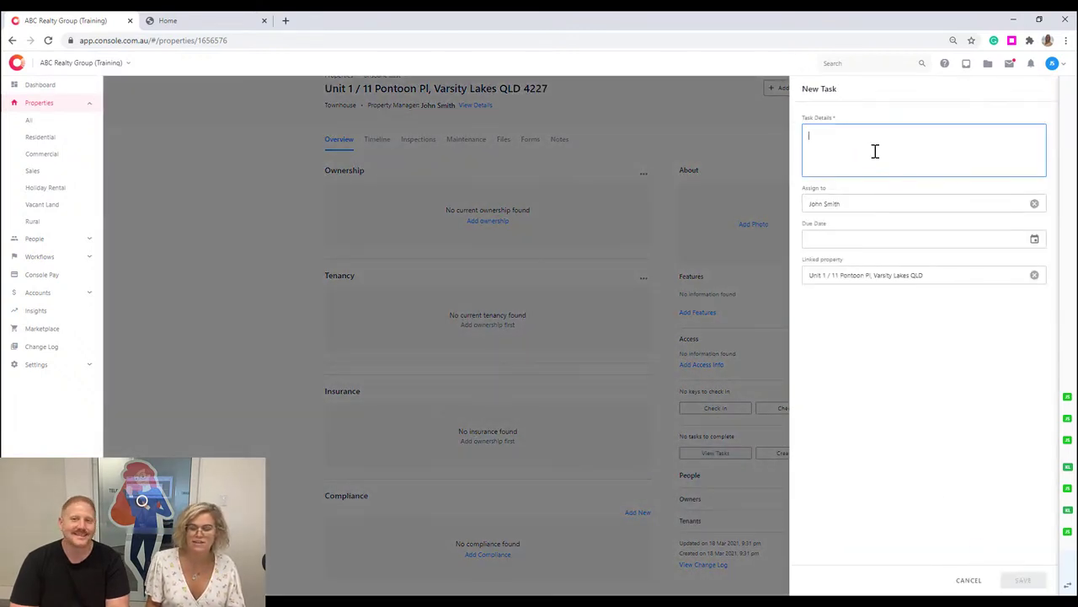
pyautogui.click(885, 204)
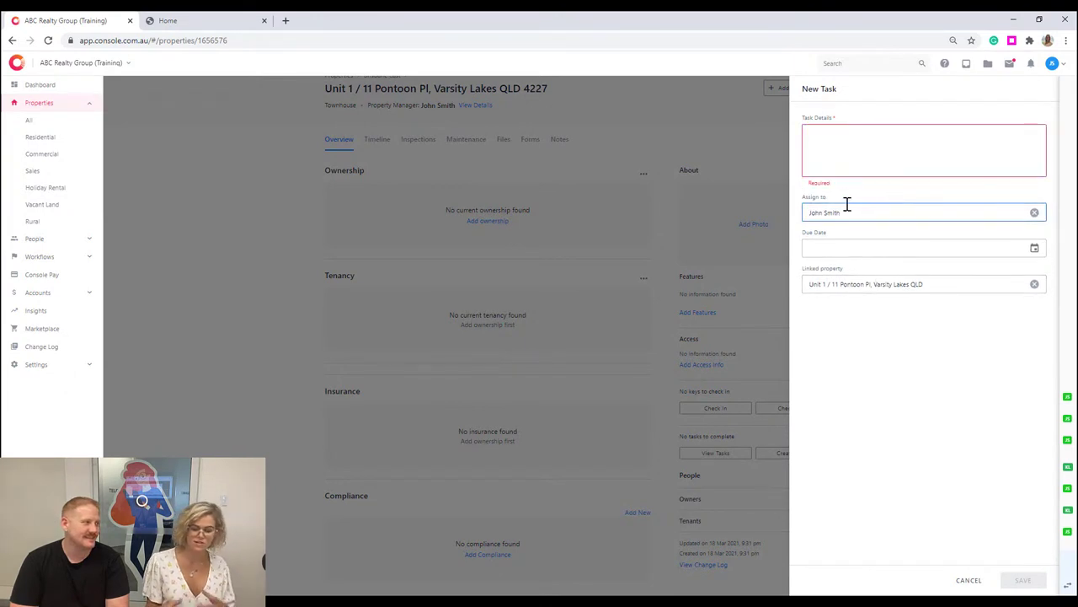
pyautogui.click(969, 580)
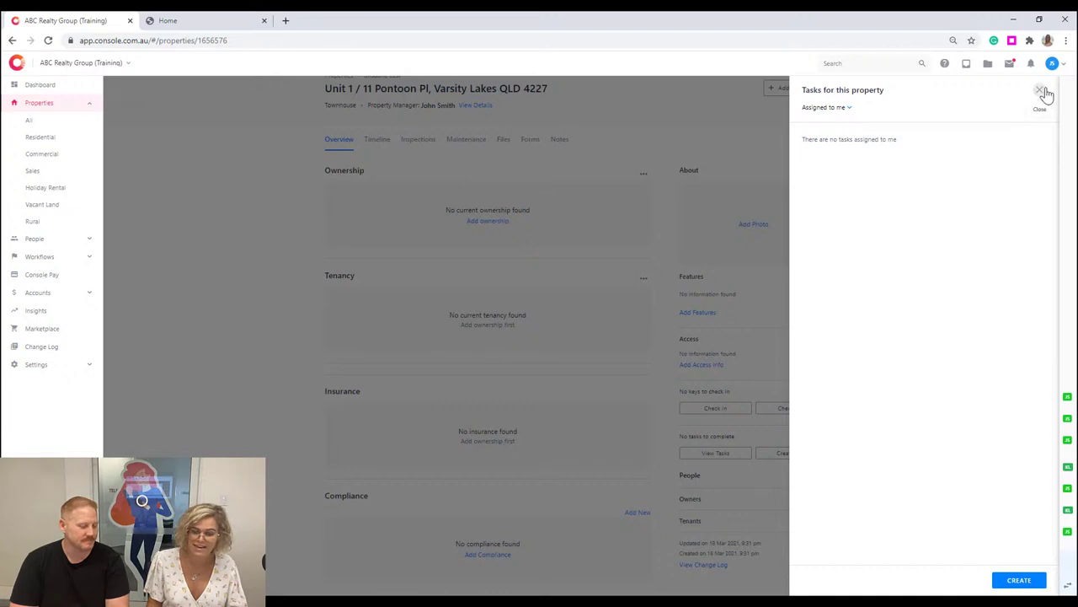
pyautogui.click(1039, 90)
pyautogui.click(967, 67)
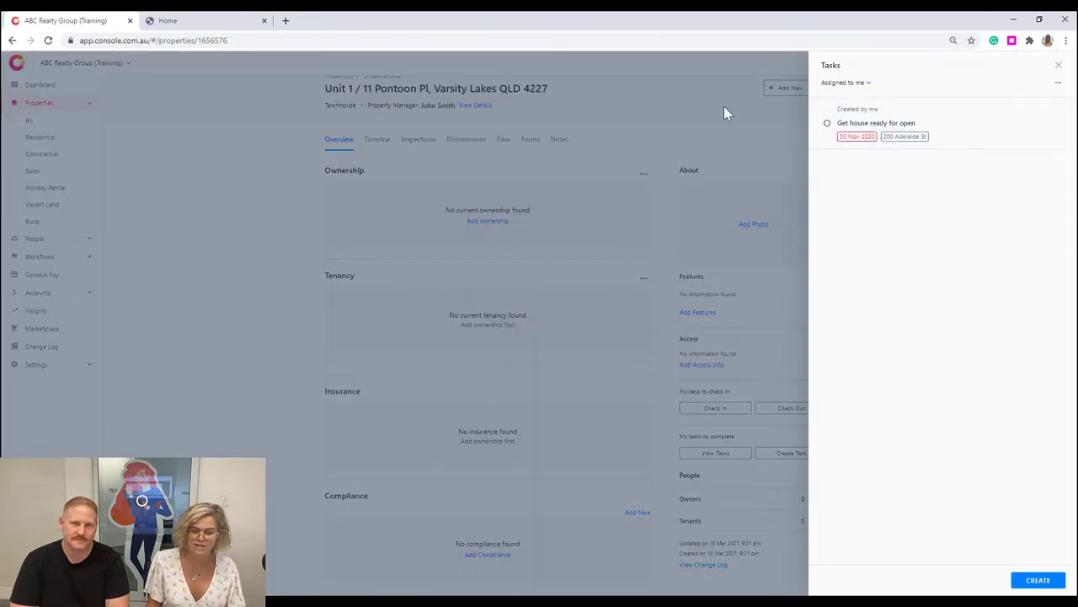
pyautogui.click(1059, 67)
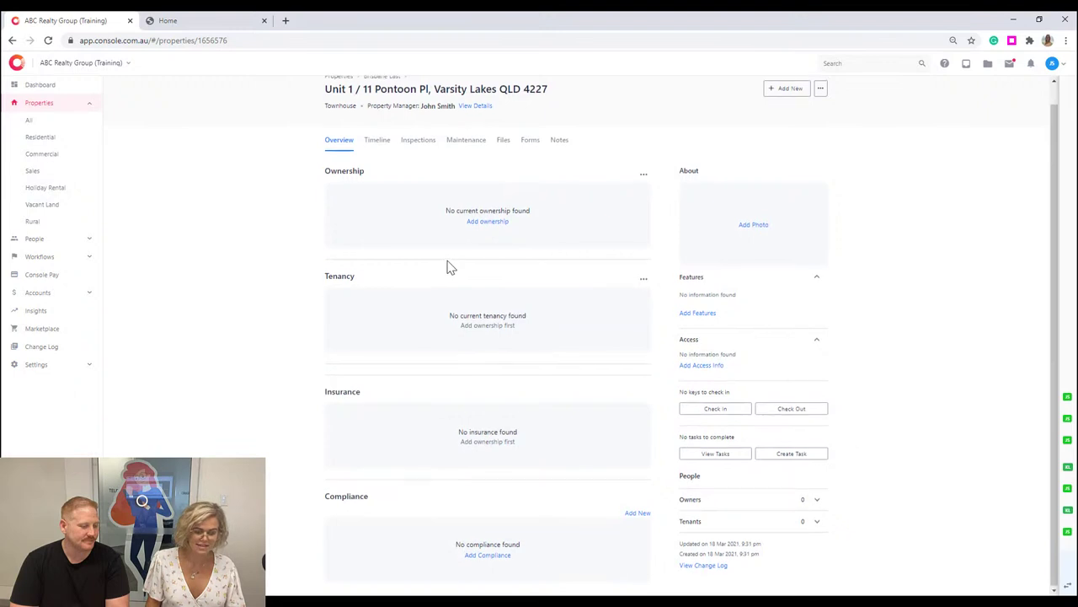
pyautogui.scroll(1, 446, 265)
pyautogui.scroll(-1, 649, 436)
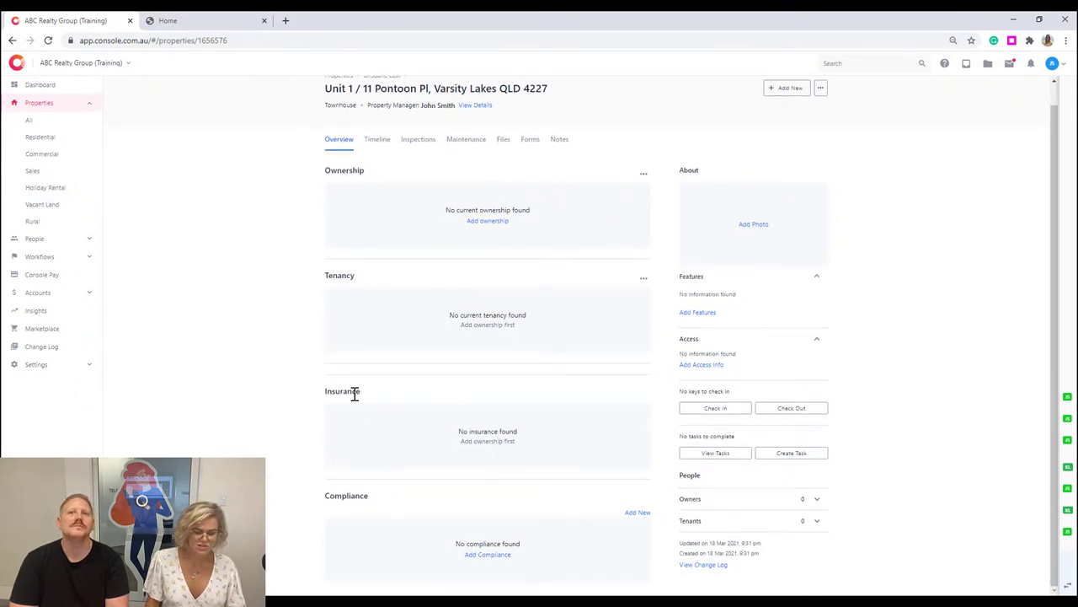
# Begin a Pool/Spa compliance item assigned to a Creditor, then cancel without saving.
pyautogui.click(492, 555)
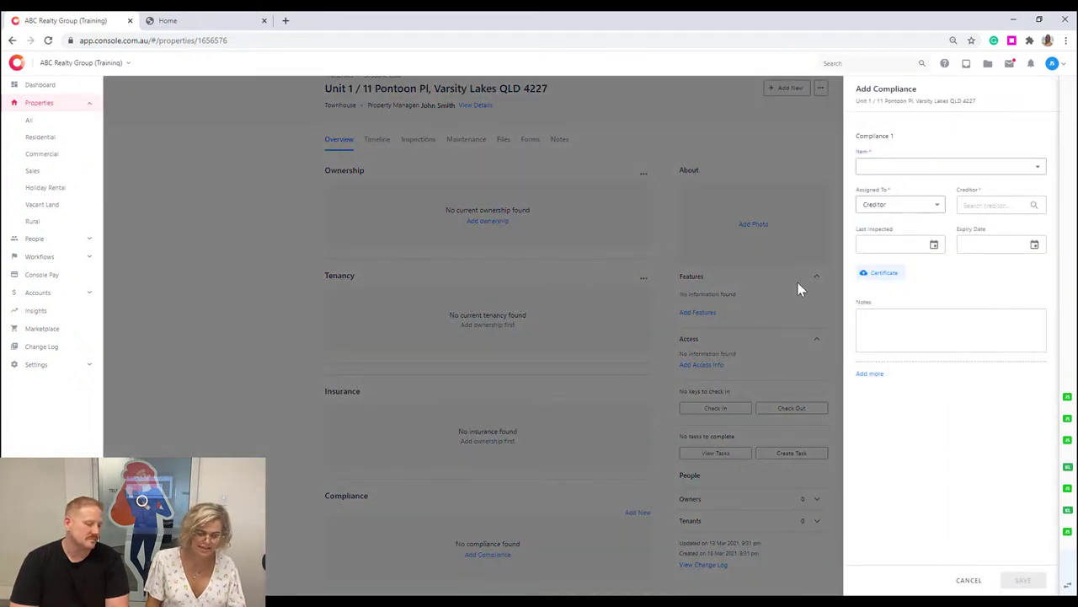
pyautogui.click(897, 167)
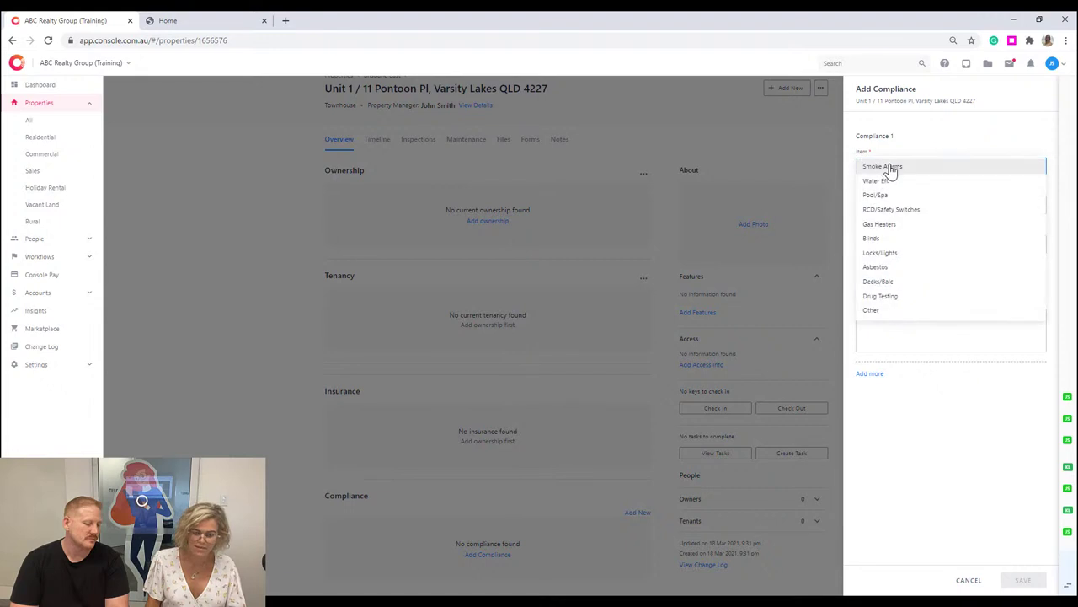
pyautogui.click(893, 197)
pyautogui.click(910, 211)
pyautogui.click(910, 206)
pyautogui.click(1015, 207)
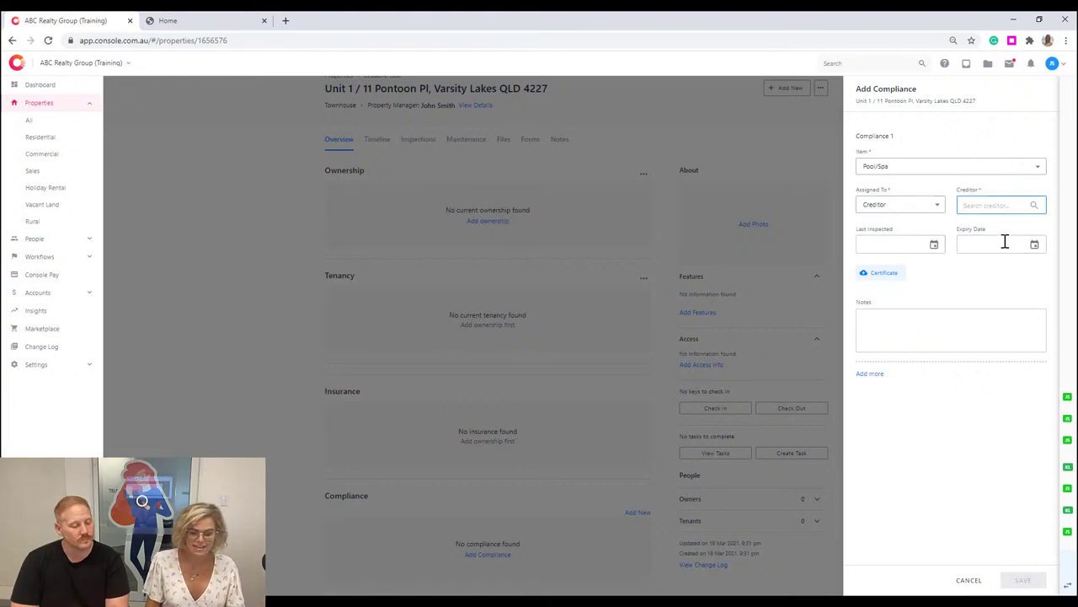
pyautogui.click(1016, 278)
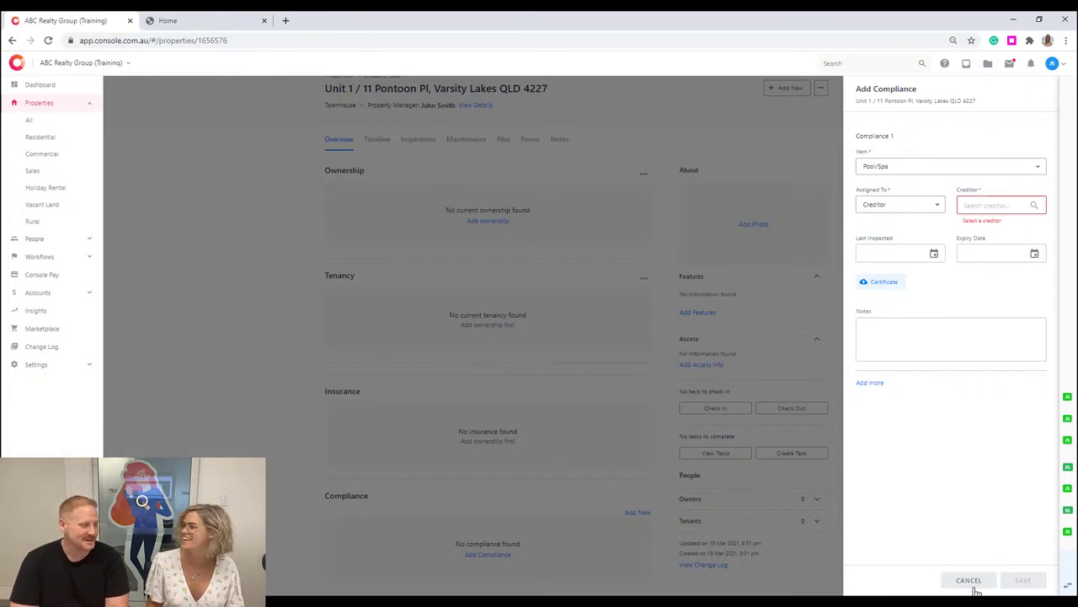
pyautogui.click(970, 583)
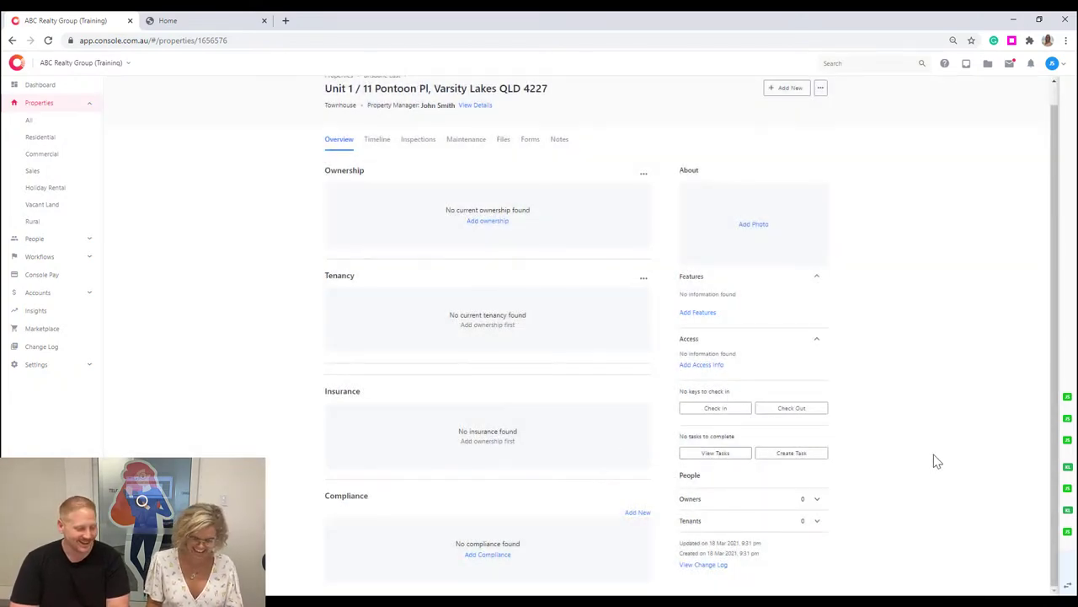
# Browse the Add New and ... menus, then view the Timeline and go back to Overview.
pyautogui.click(786, 89)
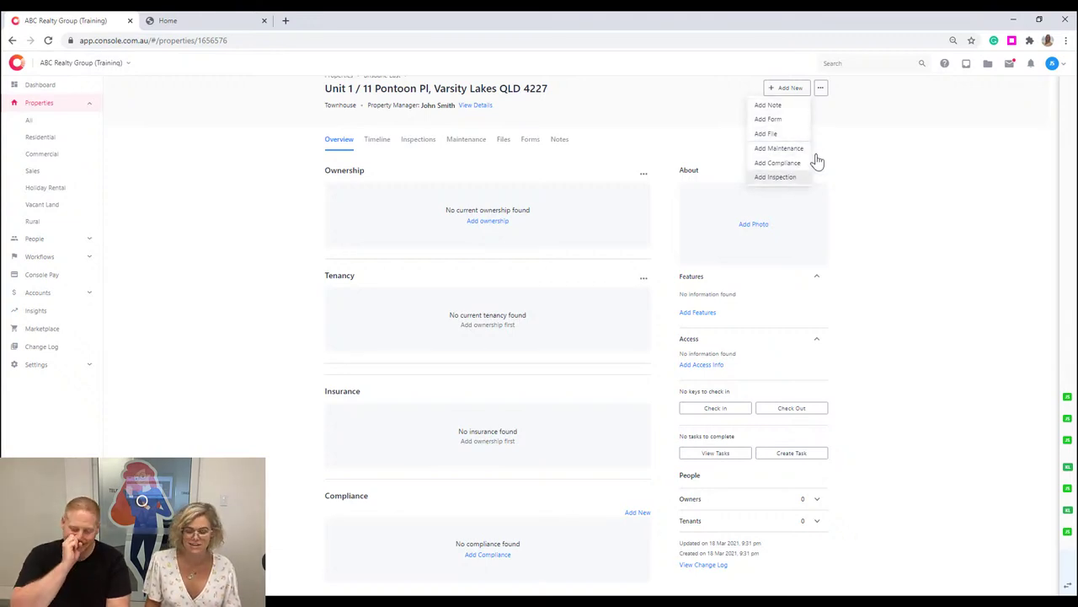
pyautogui.click(821, 88)
pyautogui.click(823, 90)
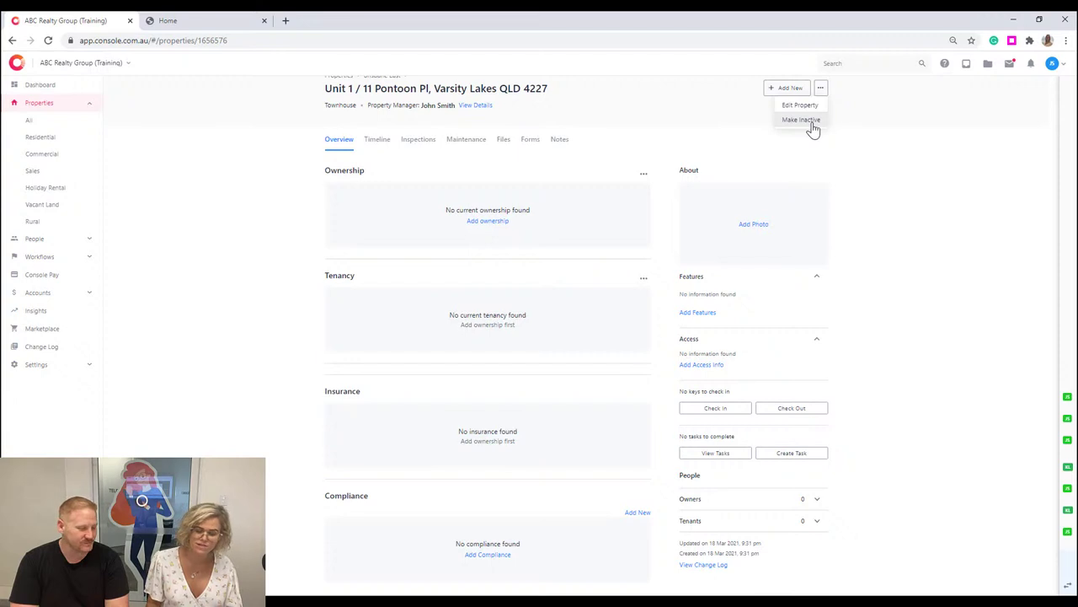
pyautogui.click(834, 160)
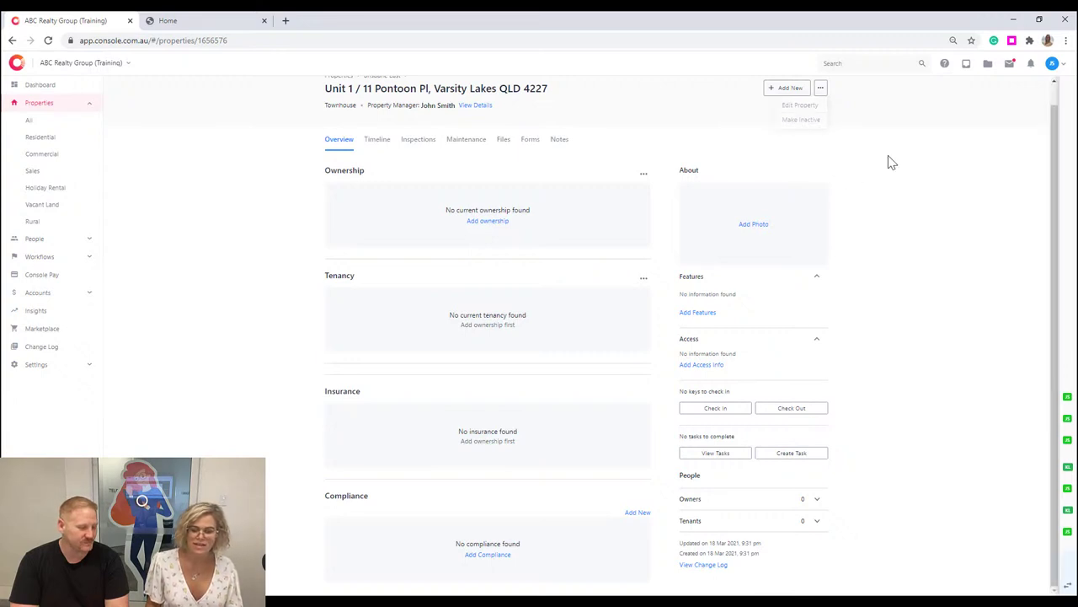
pyautogui.click(376, 141)
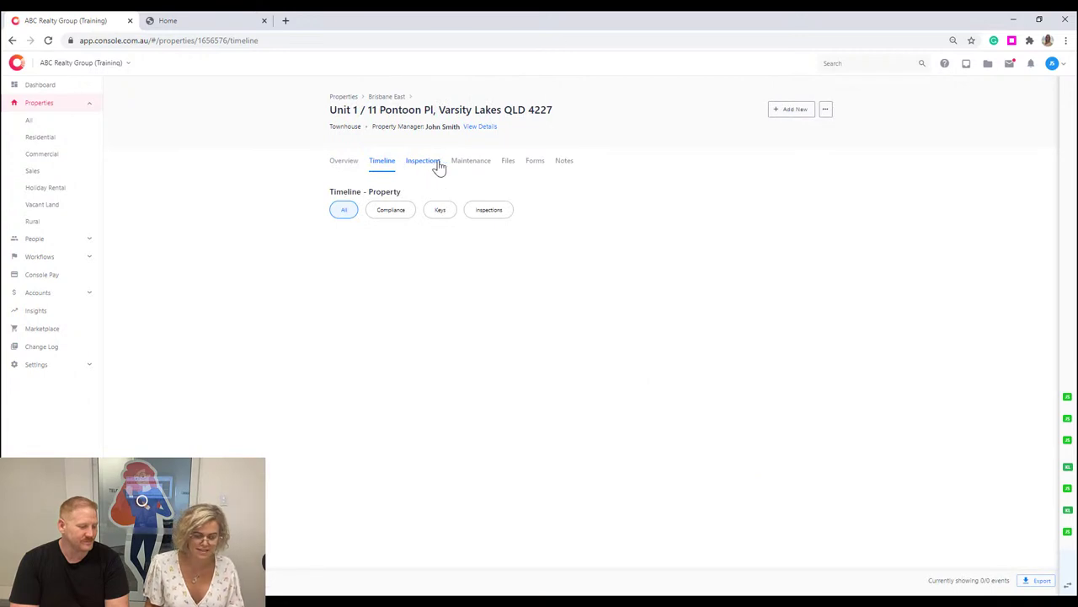
pyautogui.click(341, 164)
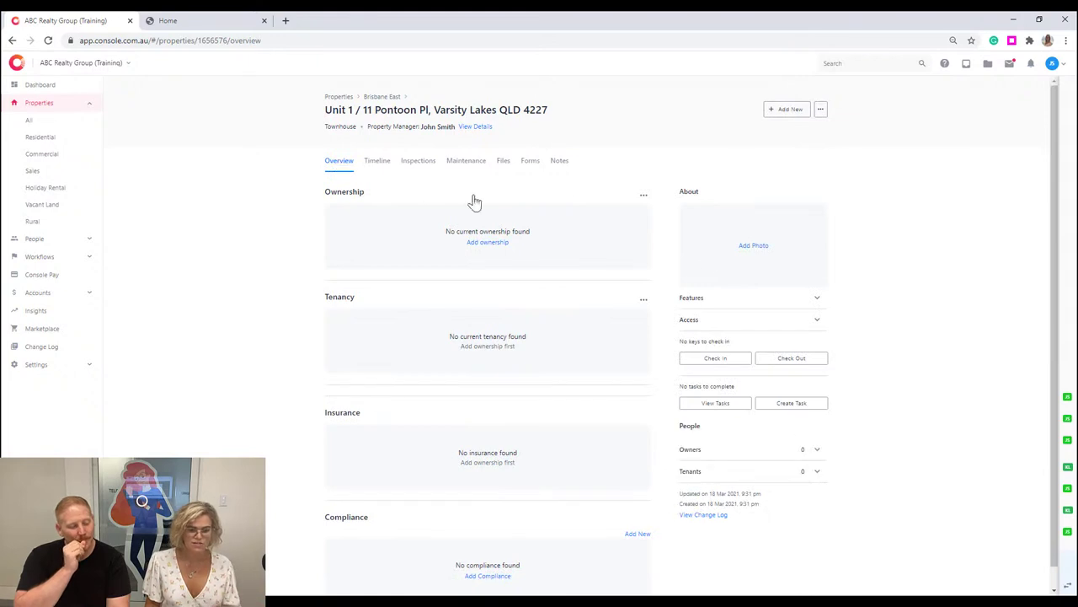
pyautogui.scroll(-1, 870, 271)
pyautogui.scroll(1, 259, 305)
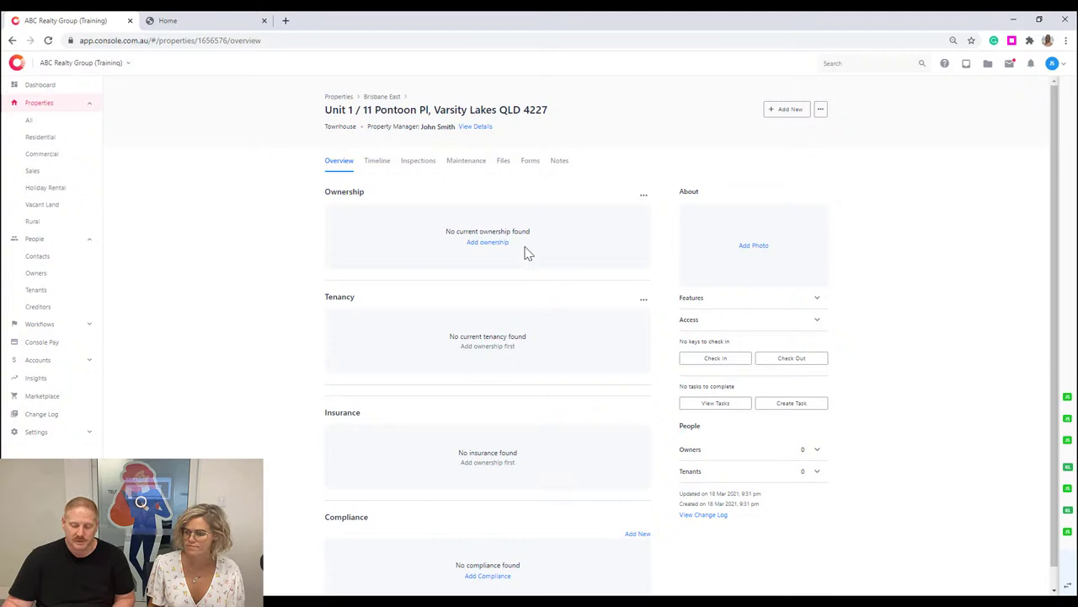
pyautogui.click(477, 244)
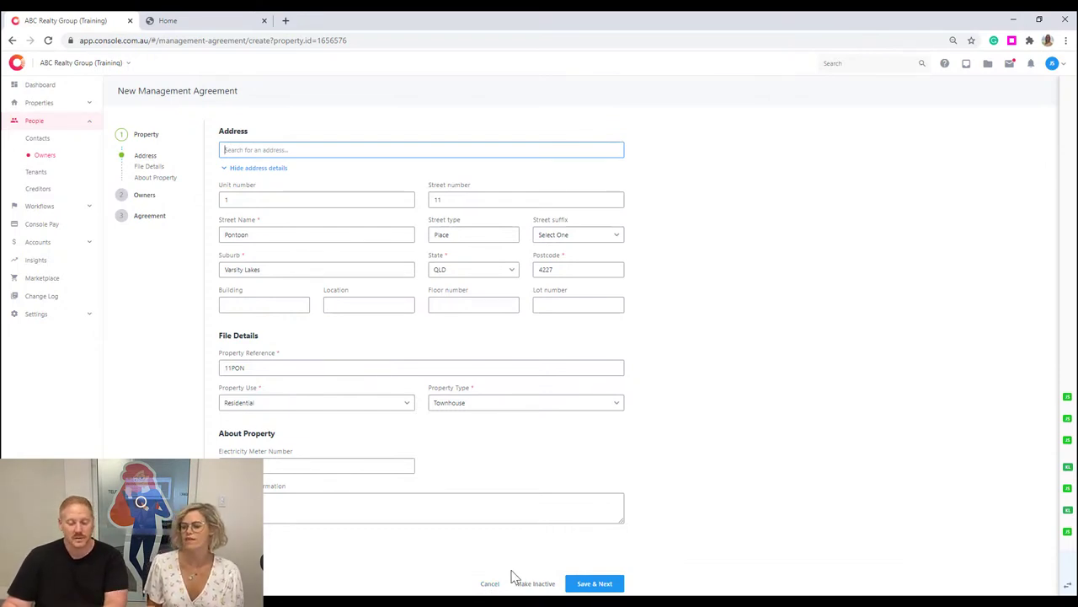
pyautogui.click(741, 393)
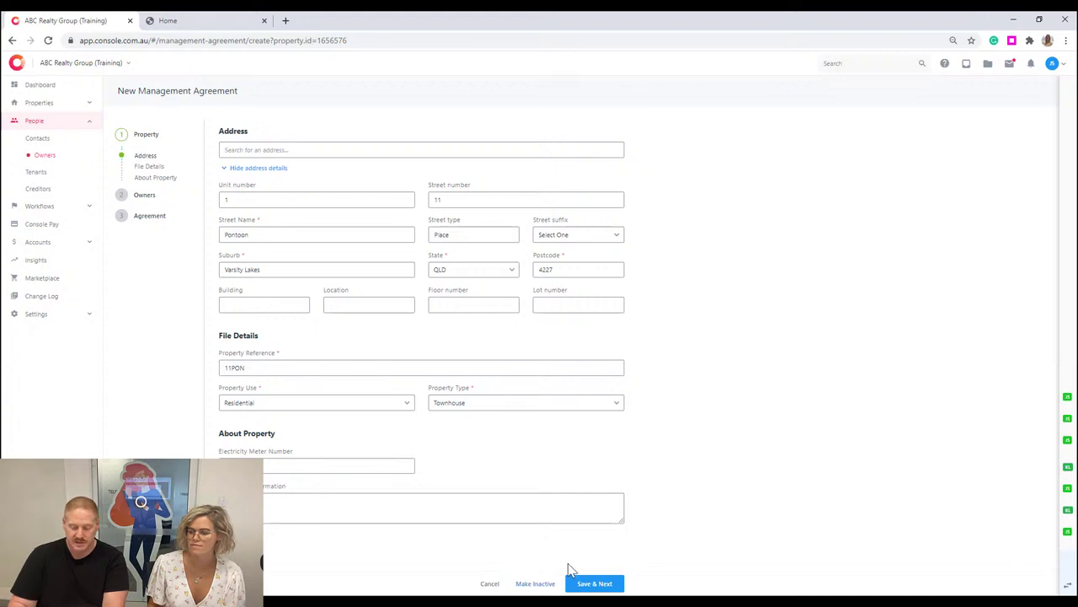
pyautogui.click(594, 583)
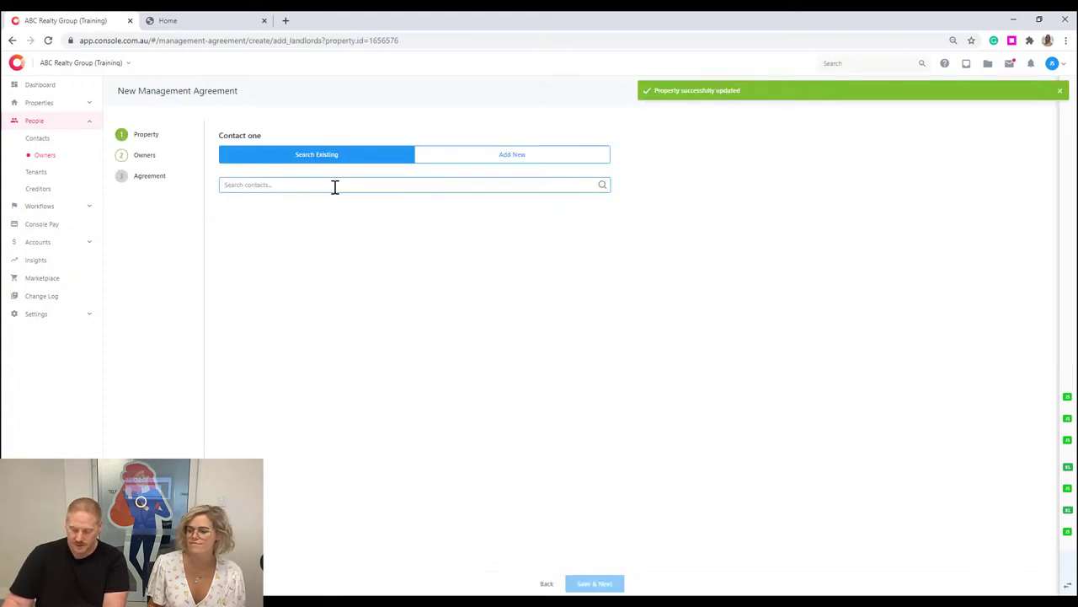
# Search existing contacts by the owner's first name and set the match as Contact one.
pyautogui.click(269, 184)
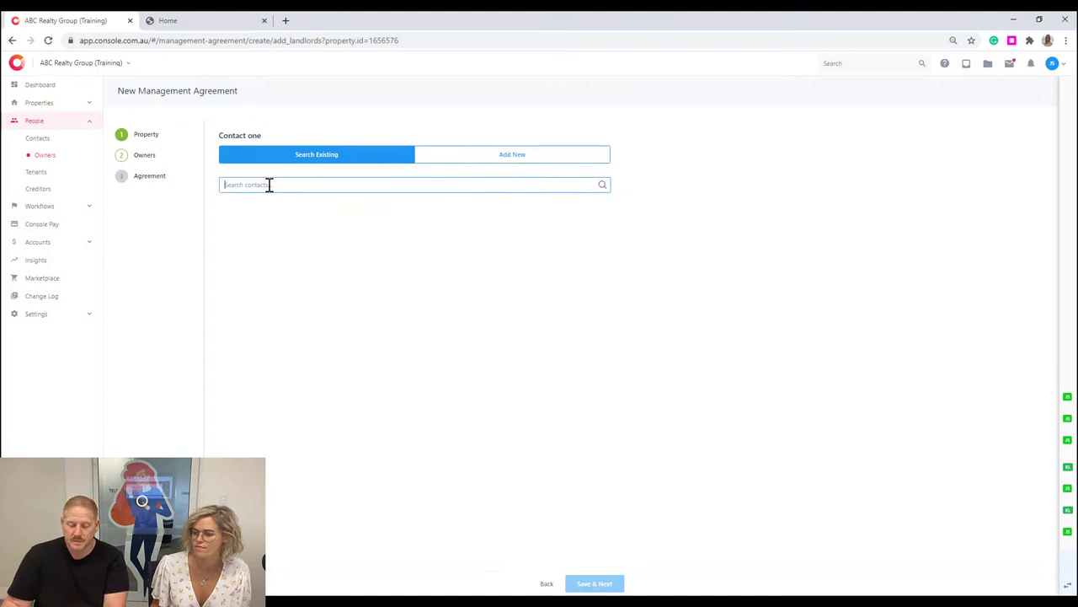
pyautogui.write('EMMA')
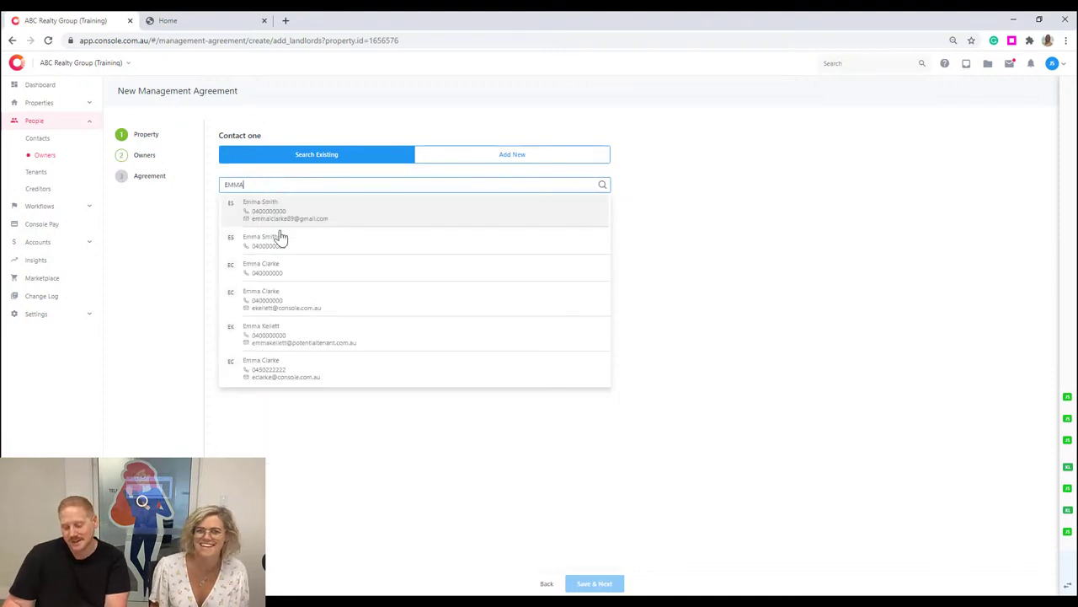
pyautogui.click(363, 301)
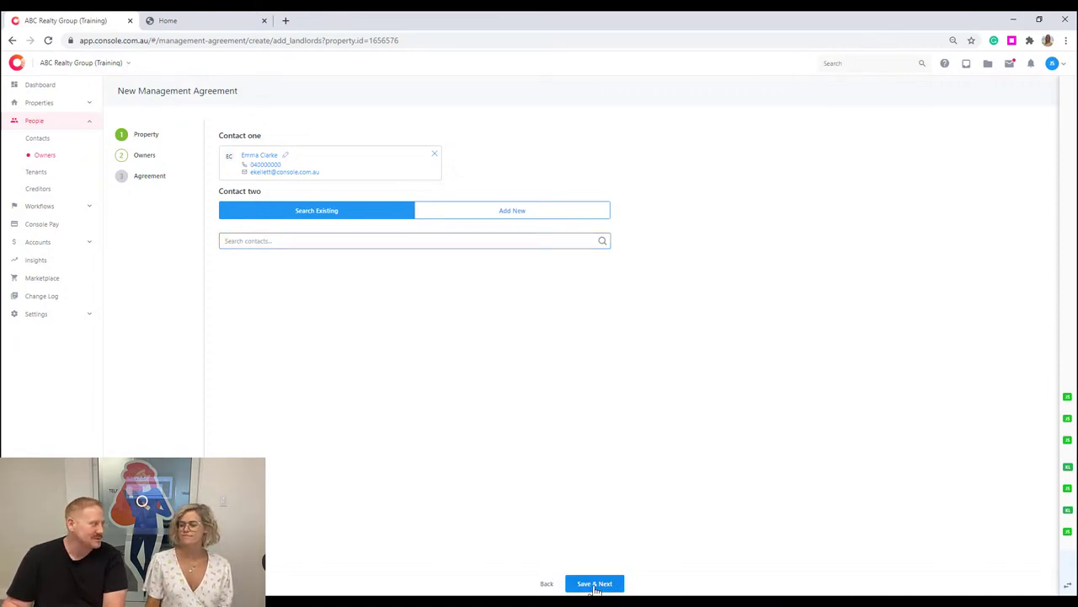
pyautogui.click(595, 586)
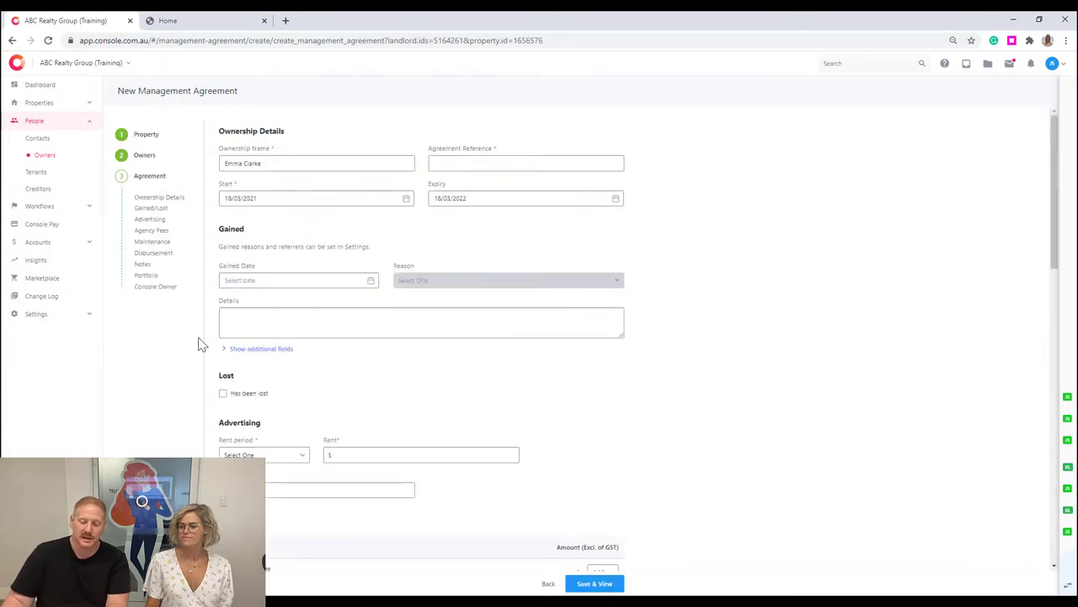
# Try adding a second owner contact, remove it, and continue with a single owner.
pyautogui.click(547, 583)
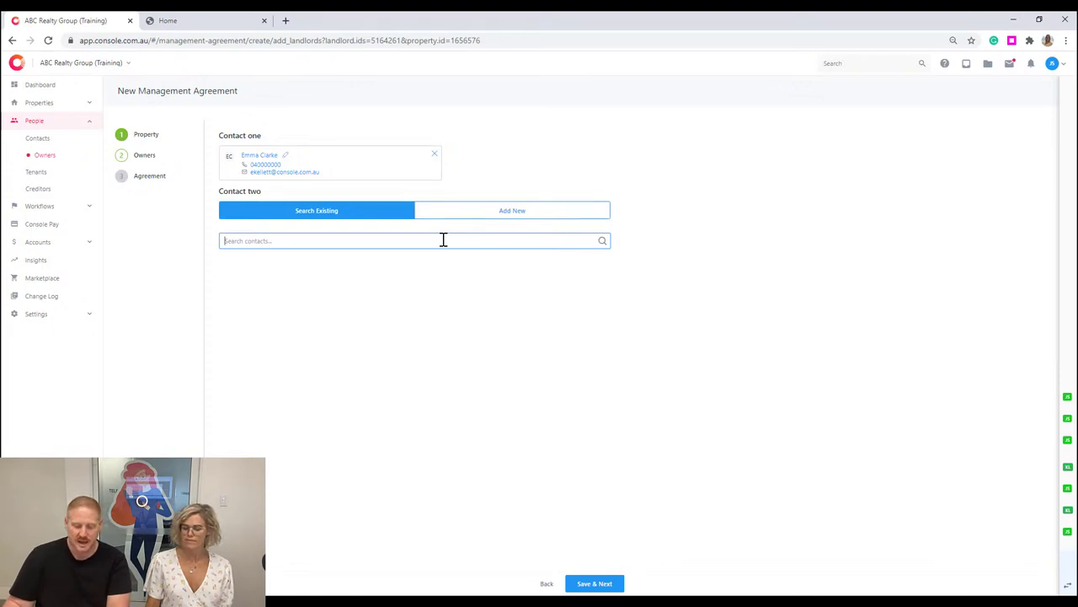
pyautogui.click(443, 240)
pyautogui.write('bob')
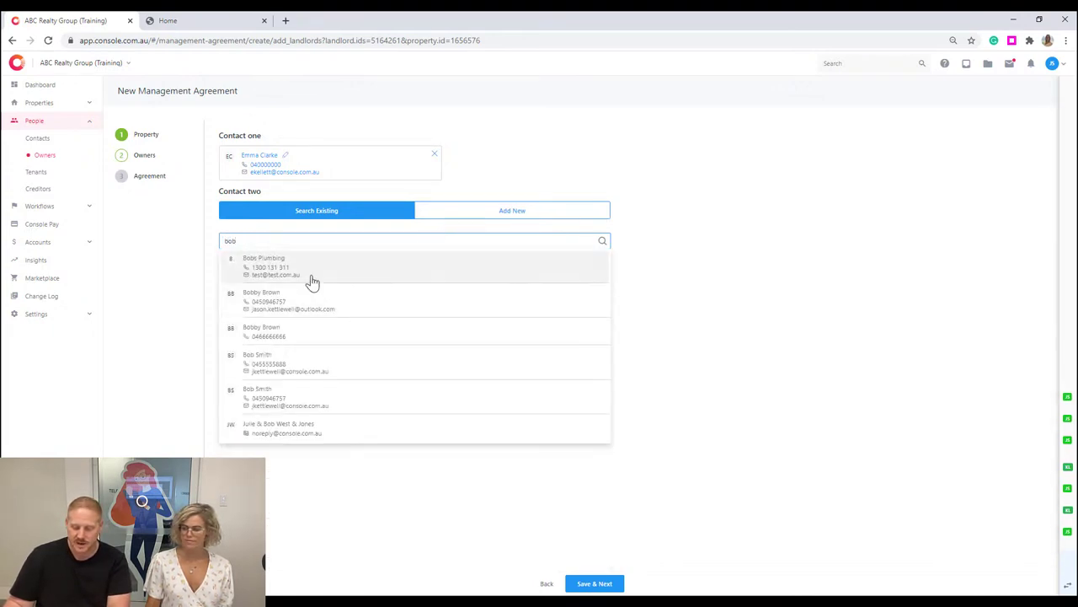
pyautogui.click(283, 294)
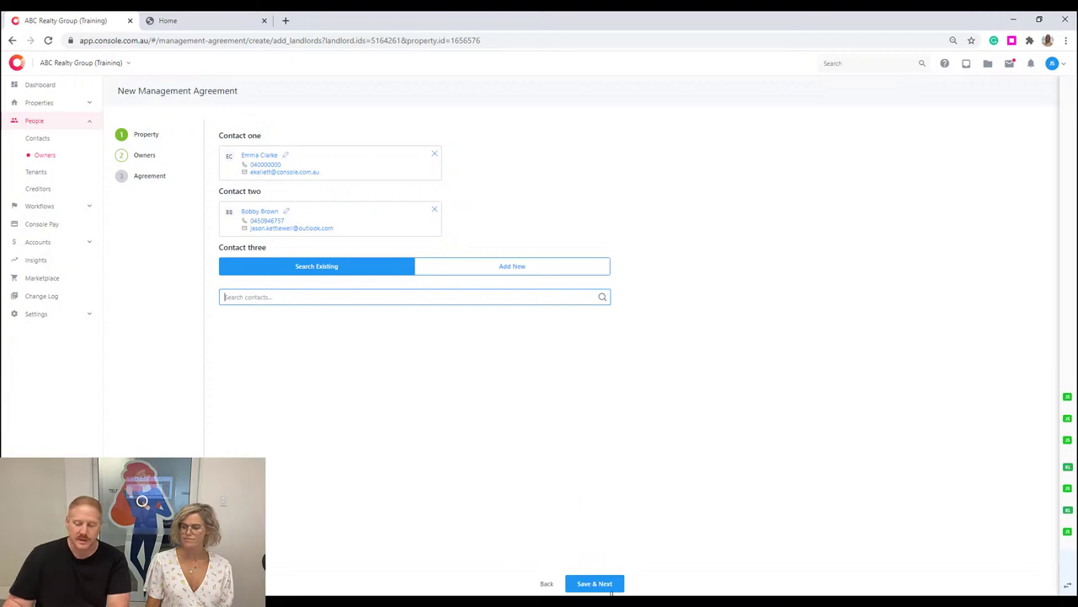
pyautogui.click(435, 209)
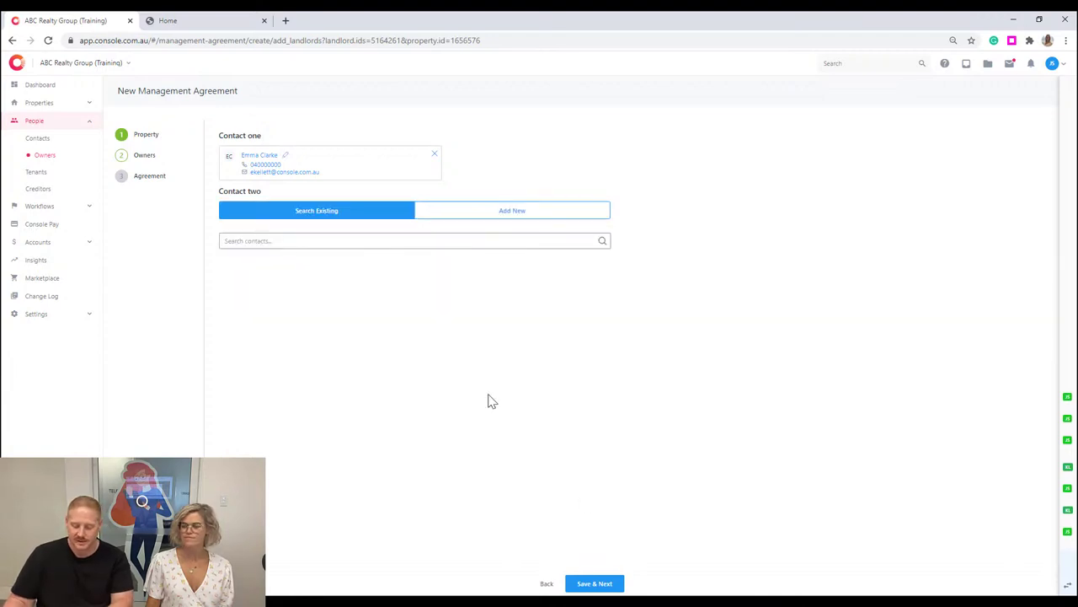
pyautogui.click(588, 583)
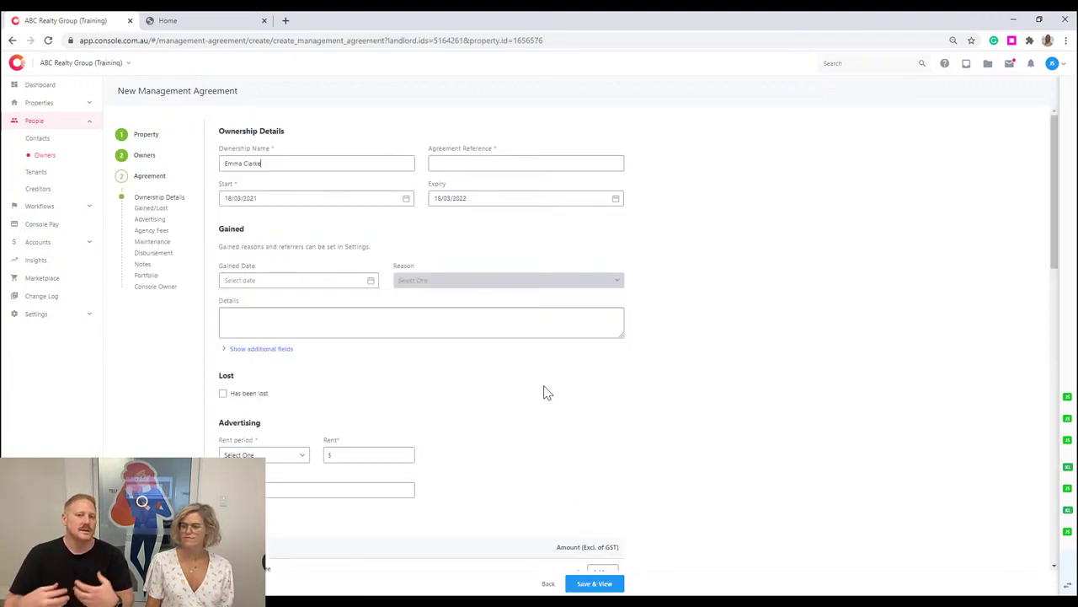
# Enter the agreement reference and set a Weekly rent of $500 with $2000 asking bond.
pyautogui.click(491, 162)
pyautogui.write('CLARK11')
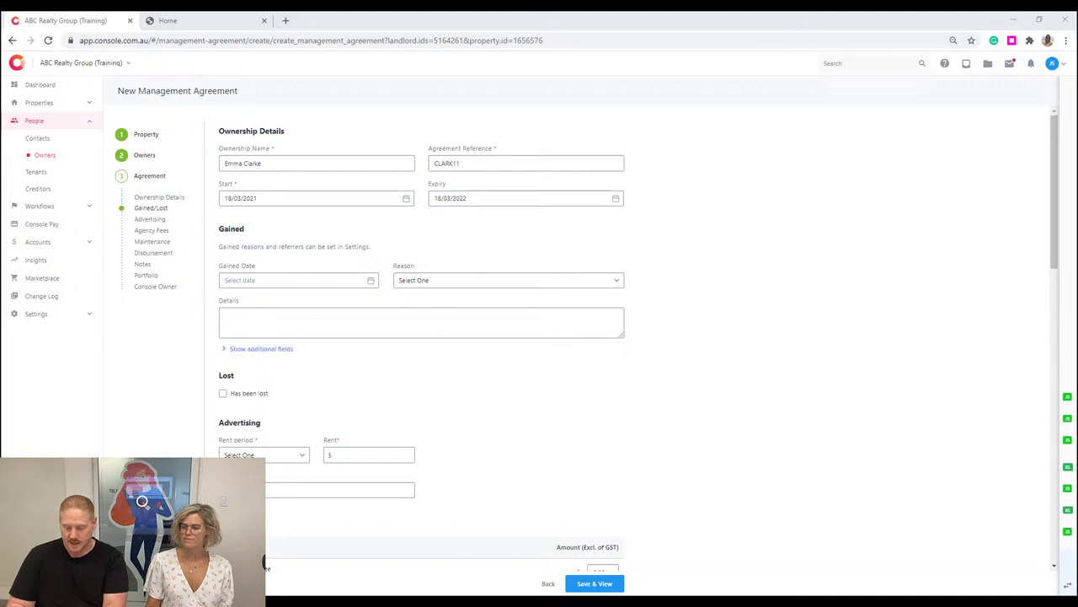
pyautogui.scroll(-3, 527, 373)
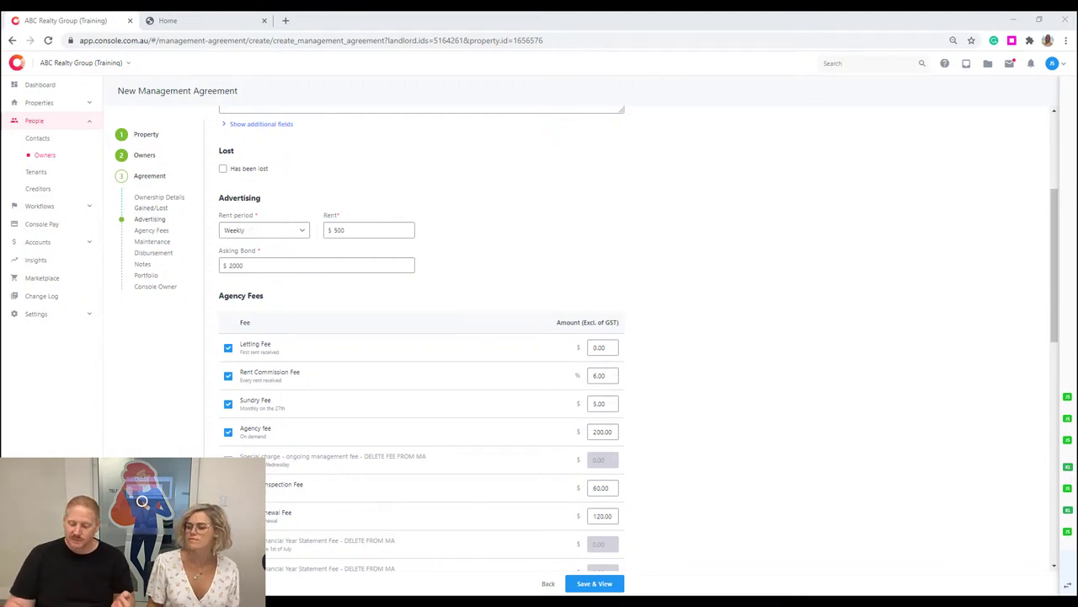
pyautogui.scroll(-1, 746, 292)
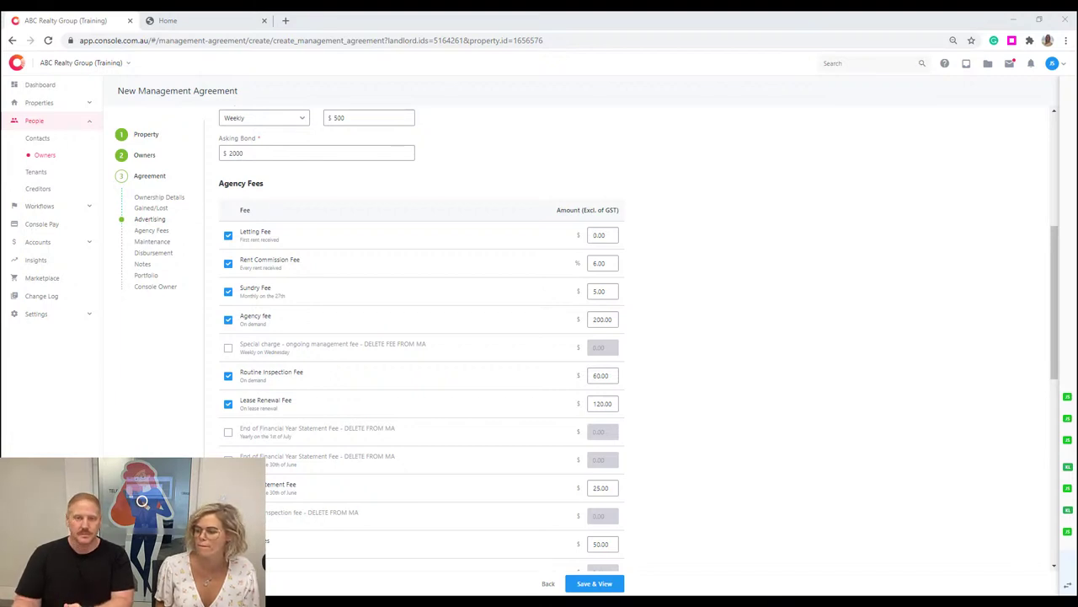
pyautogui.click(779, 298)
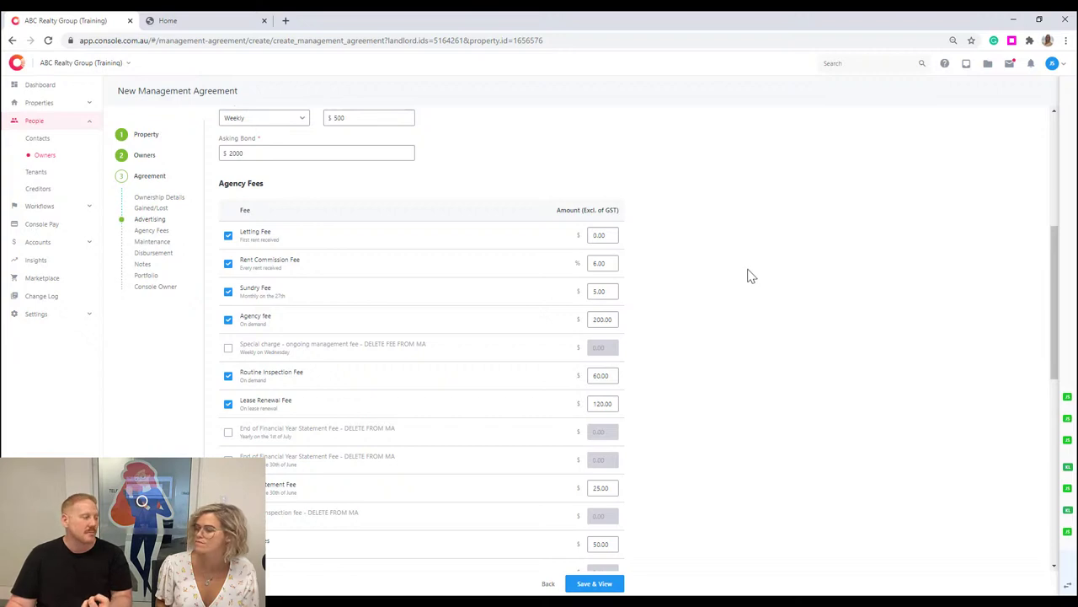
pyautogui.scroll(-1, 745, 265)
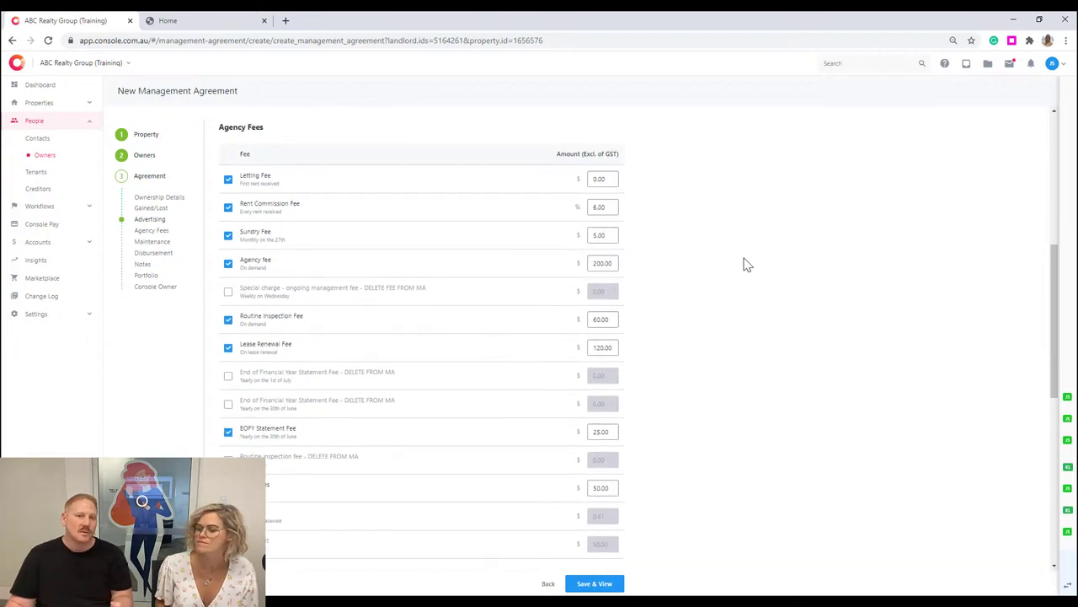
# Check the ticked agency fees, then go down to the Maintenance spend limit field.
pyautogui.scroll(-1, 745, 264)
pyautogui.scroll(1, 746, 264)
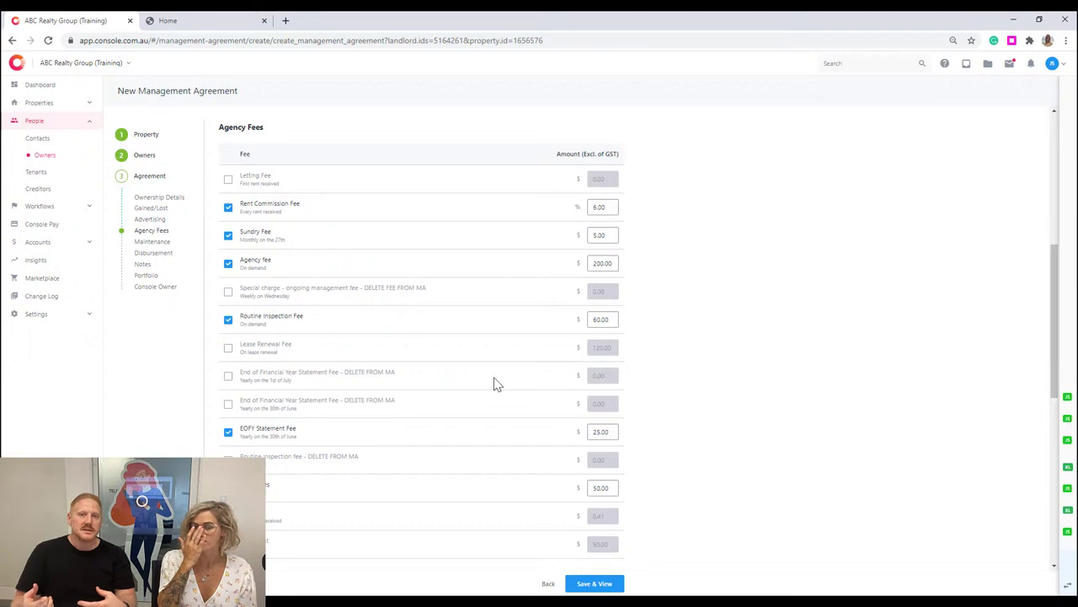
pyautogui.scroll(-3, 577, 462)
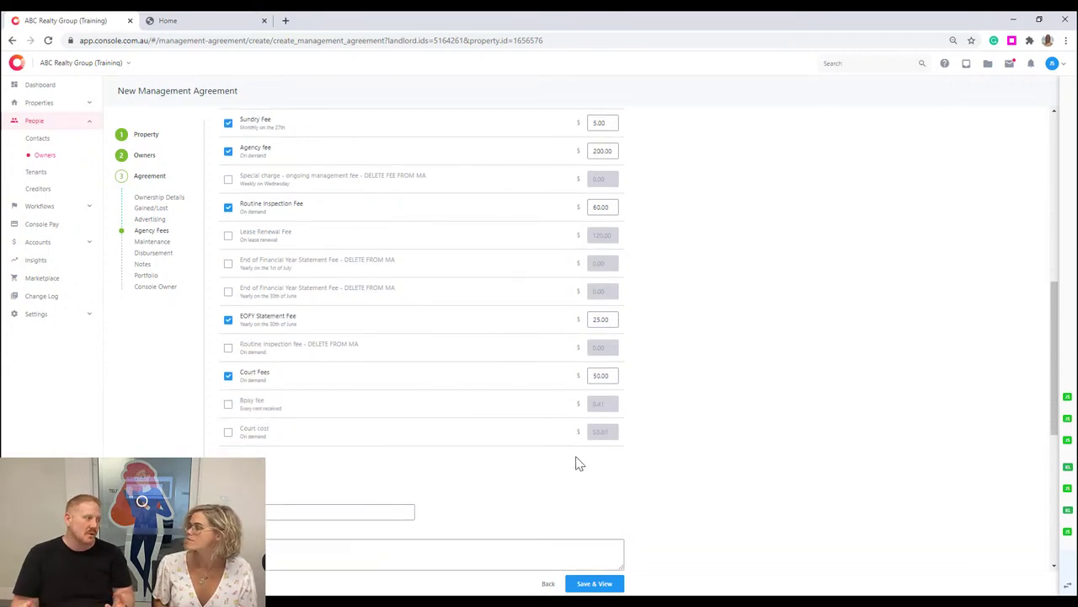
pyautogui.scroll(1, 576, 456)
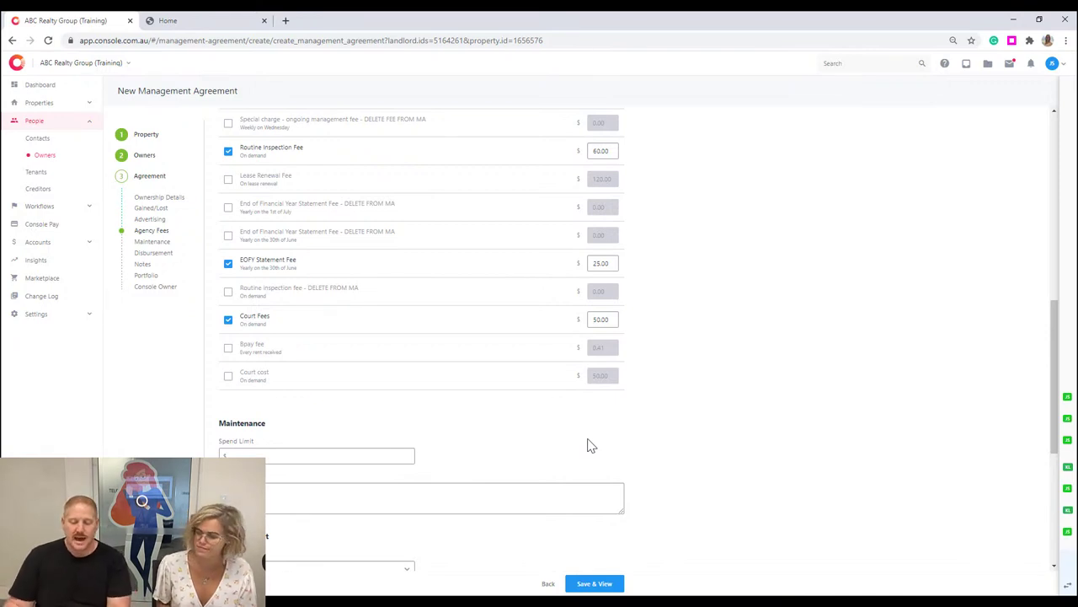
pyautogui.scroll(-2, 541, 397)
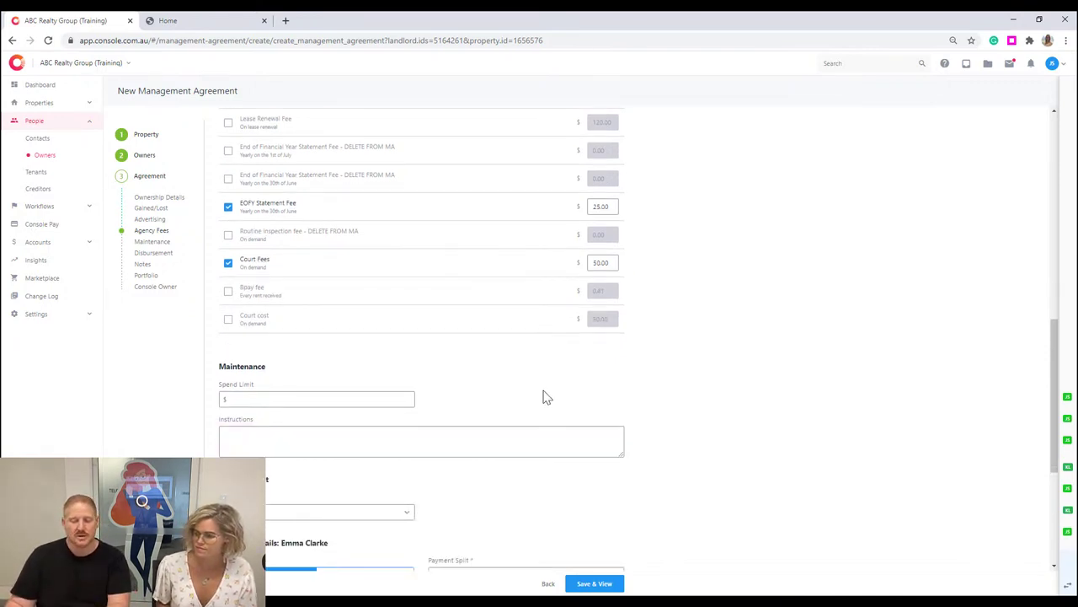
pyautogui.click(306, 286)
# Enter a $1000 maintenance spend limit and set the disbursement frequency to Weekly.
pyautogui.write('1000')
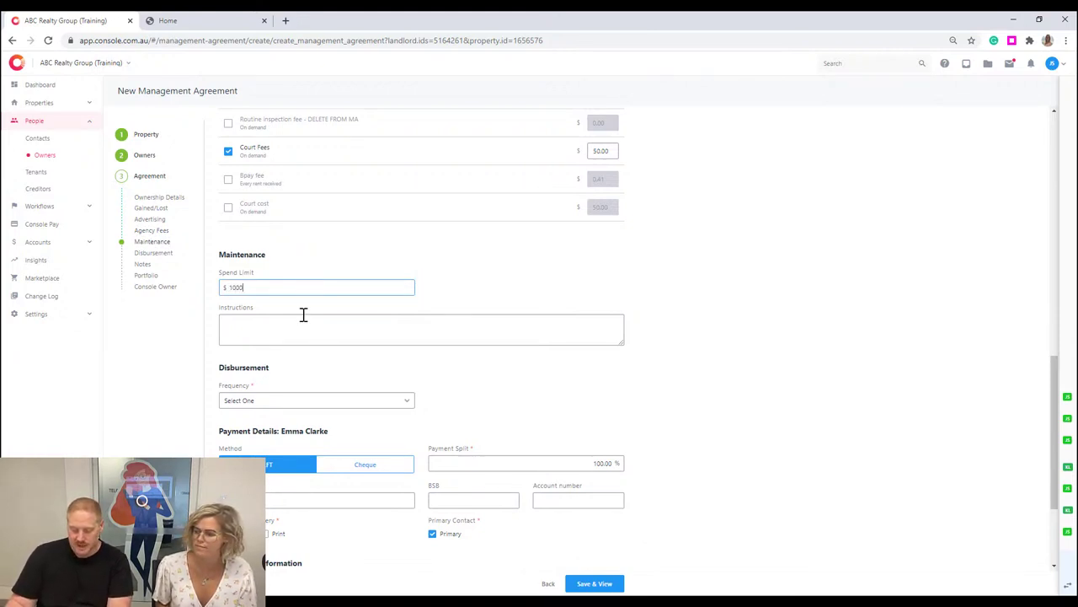
pyautogui.click(296, 329)
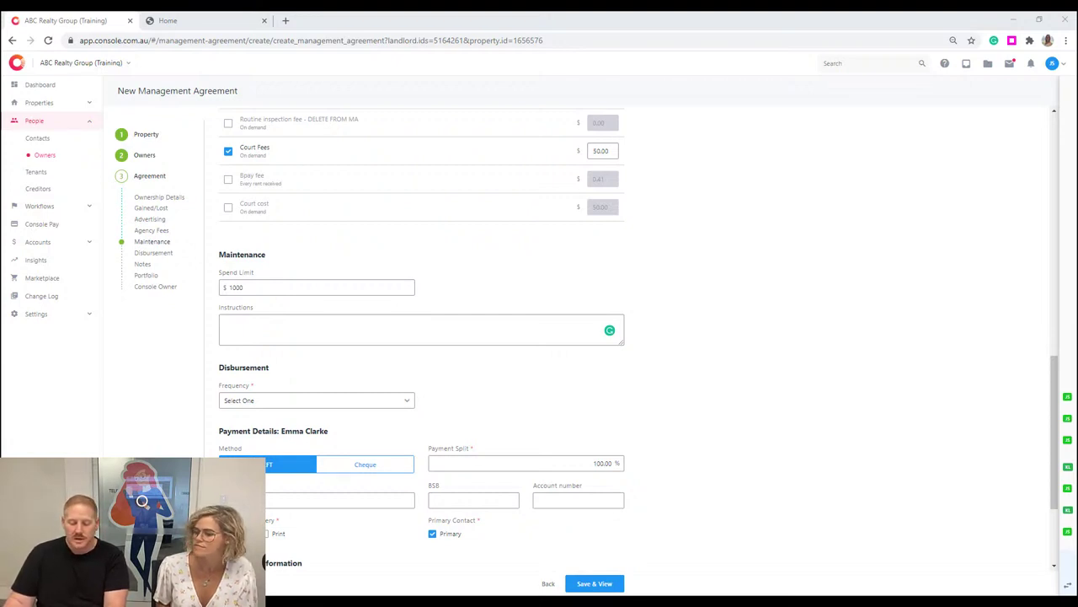
pyautogui.press('Return')
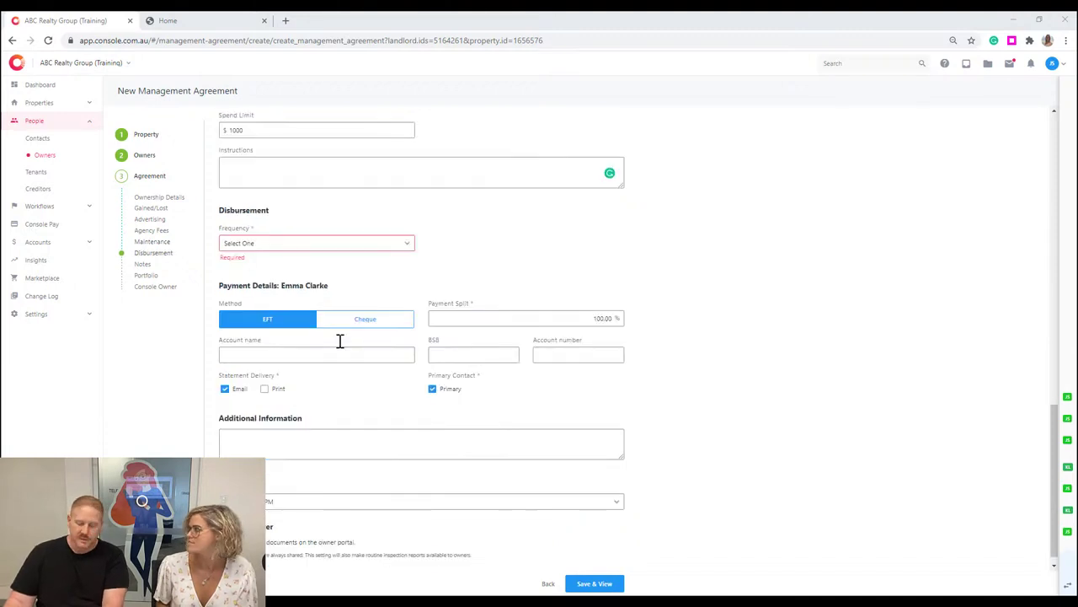
pyautogui.click(385, 246)
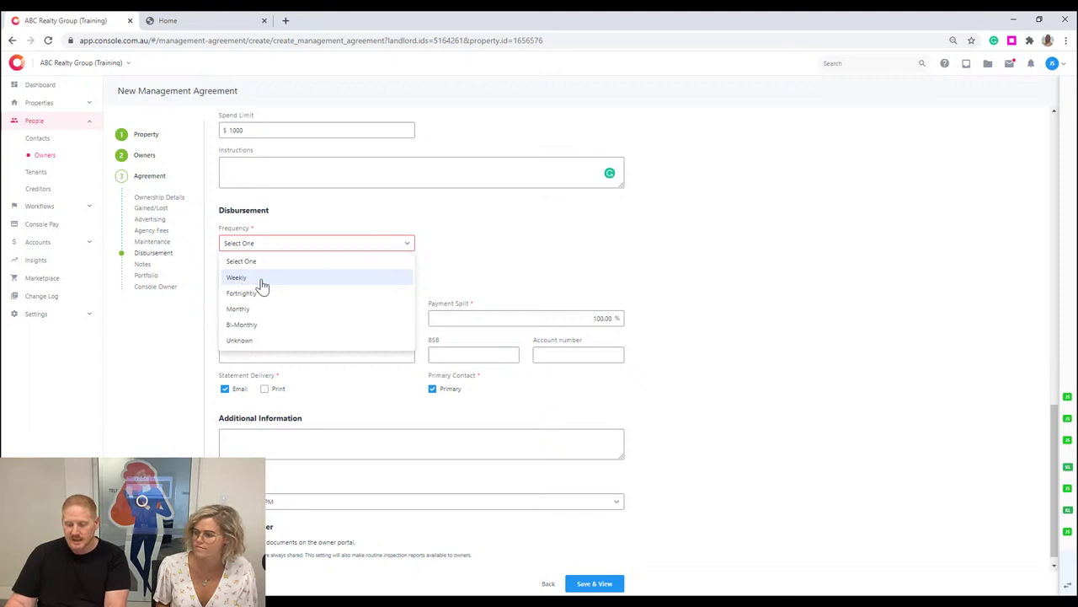
pyautogui.click(240, 277)
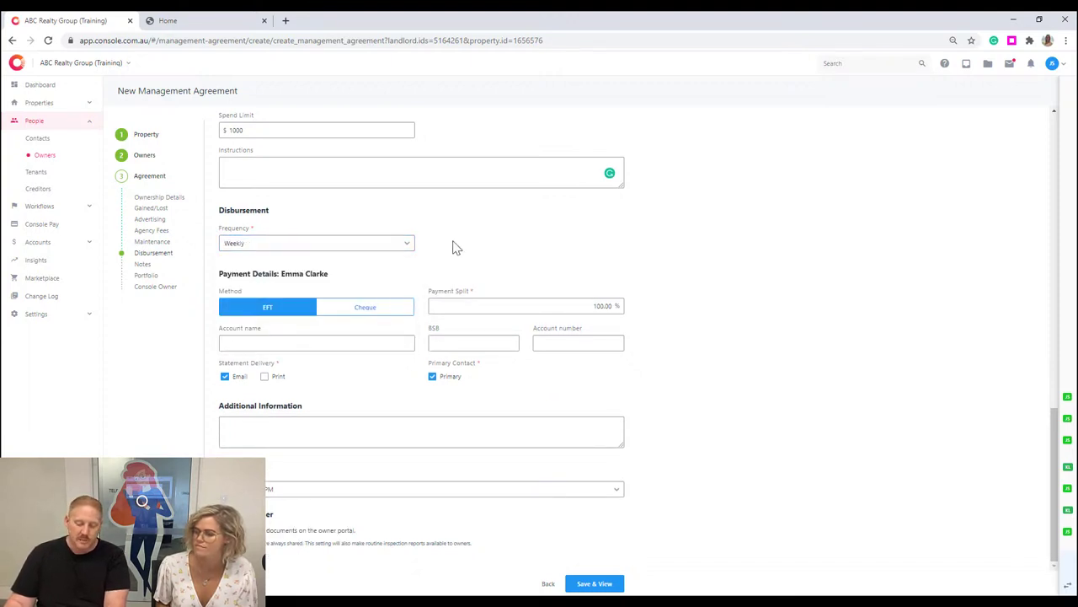
# Fill in the owner's EFT bank account name, BSB and account number.
pyautogui.click(349, 345)
pyautogui.write('E Smith')
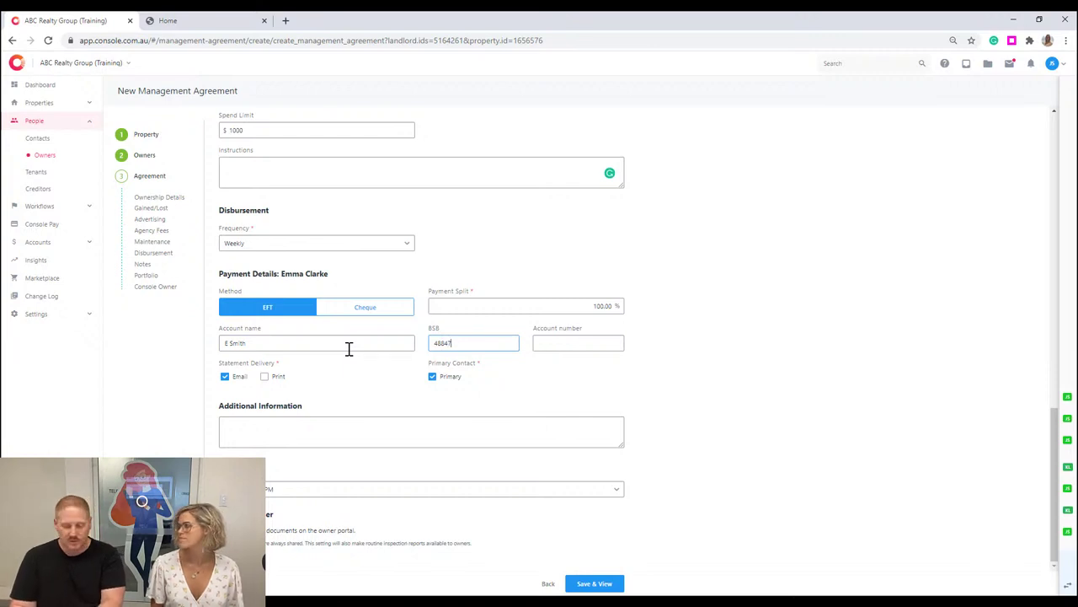
pyautogui.write('7')
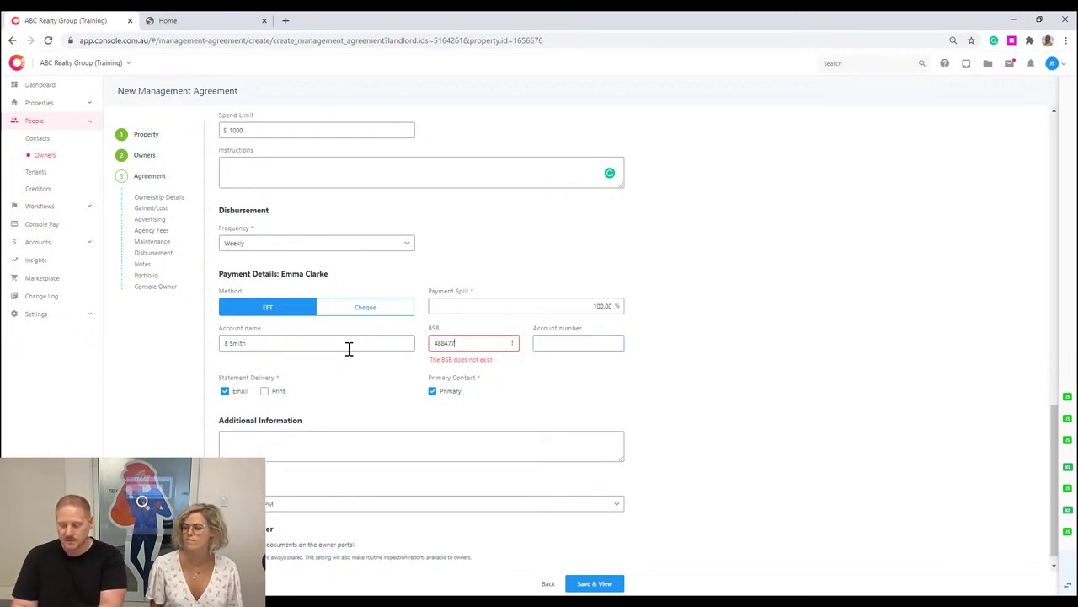
pyautogui.press('BackSpace')
pyautogui.write('99')
pyautogui.press('Tab')
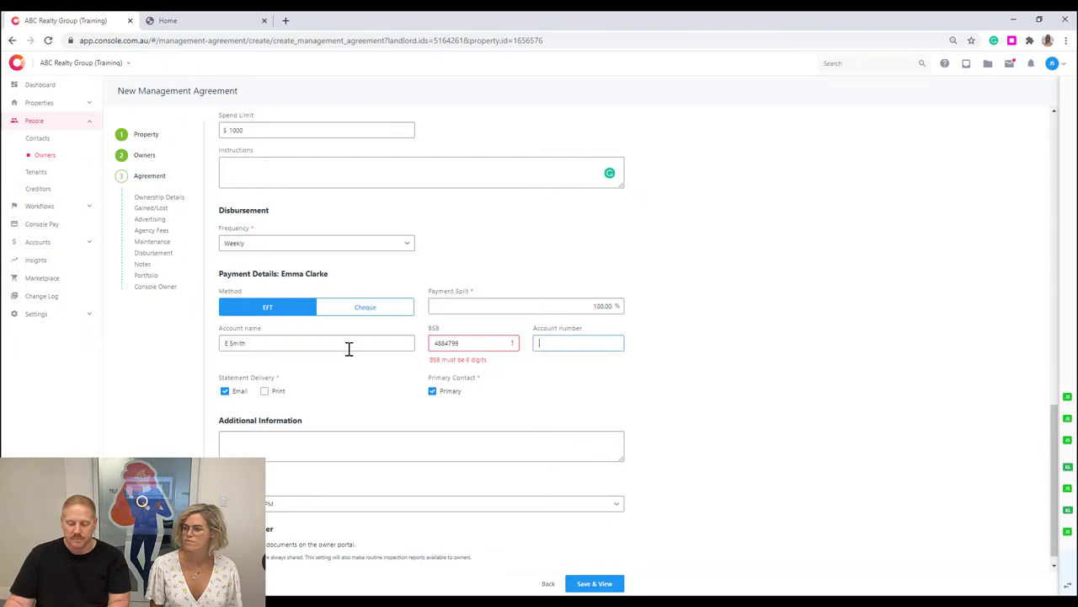
pyautogui.moveTo(464, 341); pyautogui.dragTo(419, 349)
pyautogui.press('Tab')
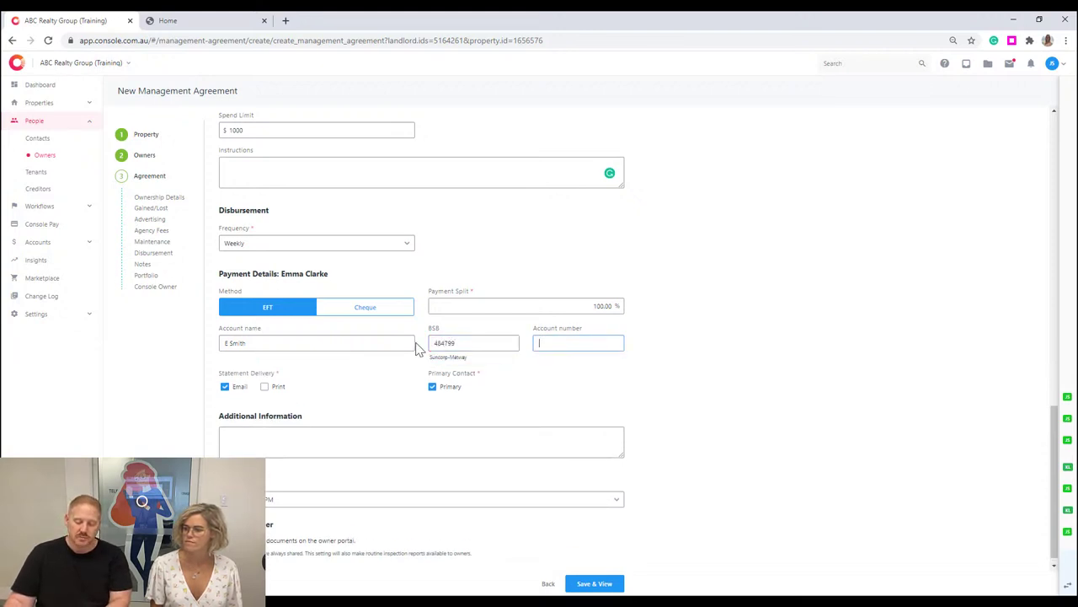
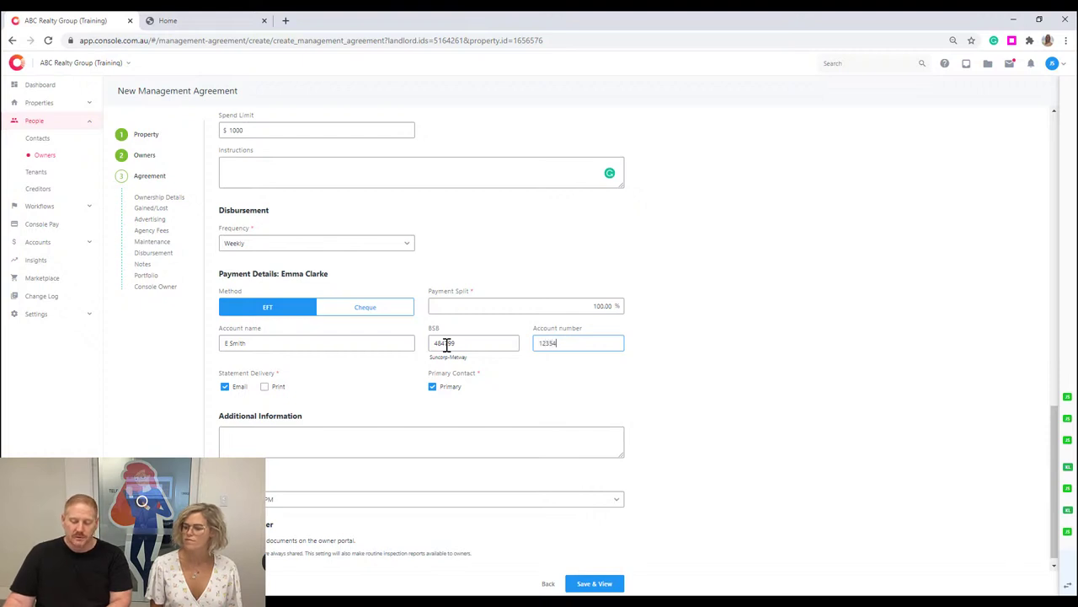
pyautogui.click(640, 379)
pyautogui.scroll(-1, 455, 434)
pyautogui.click(271, 490)
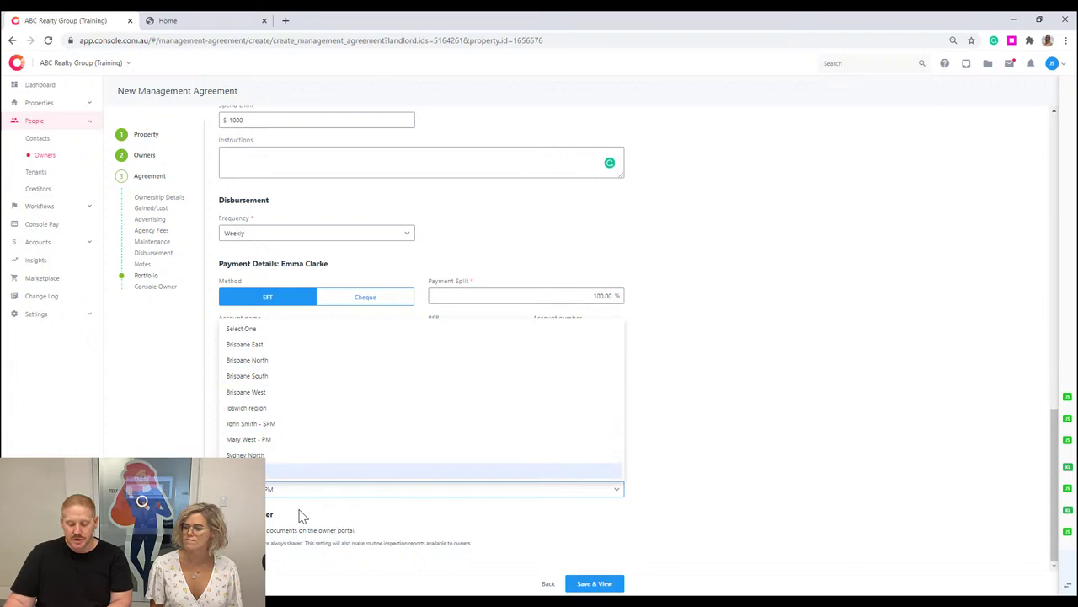
pyautogui.click(286, 514)
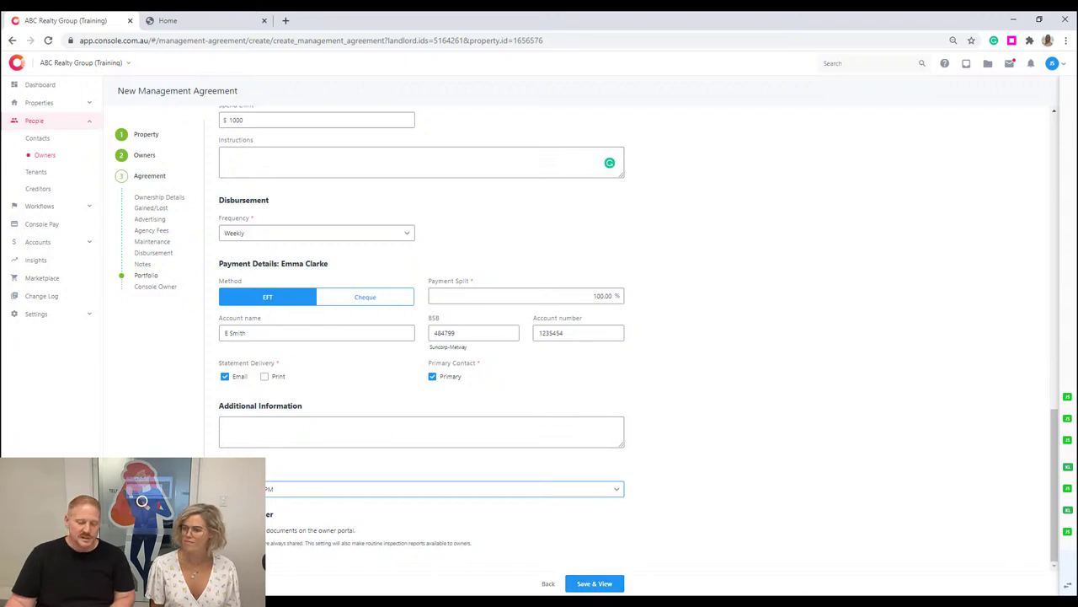
pyautogui.click(594, 583)
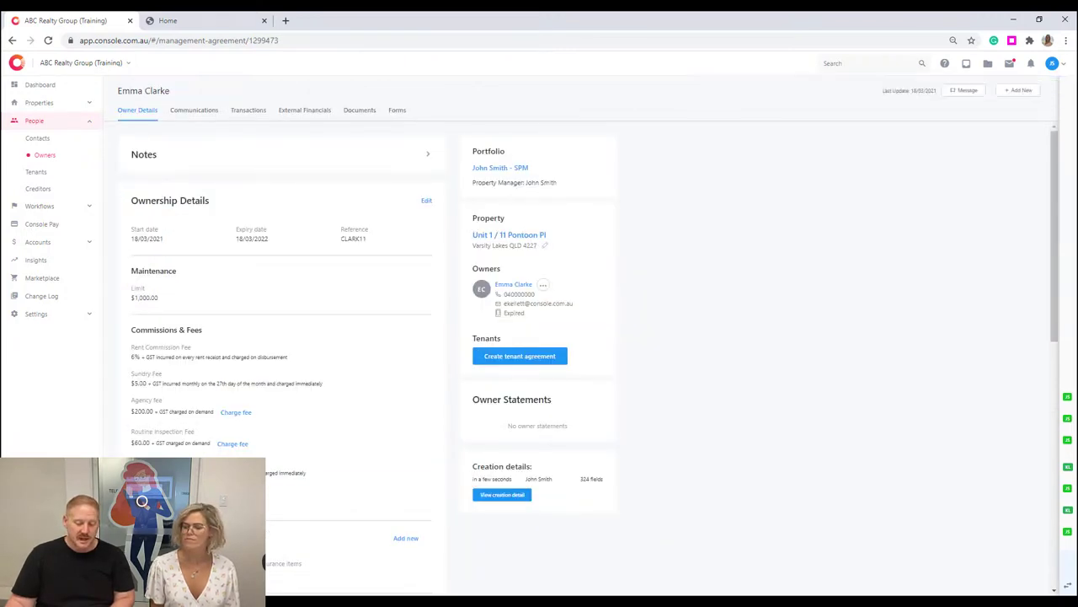
pyautogui.click(516, 236)
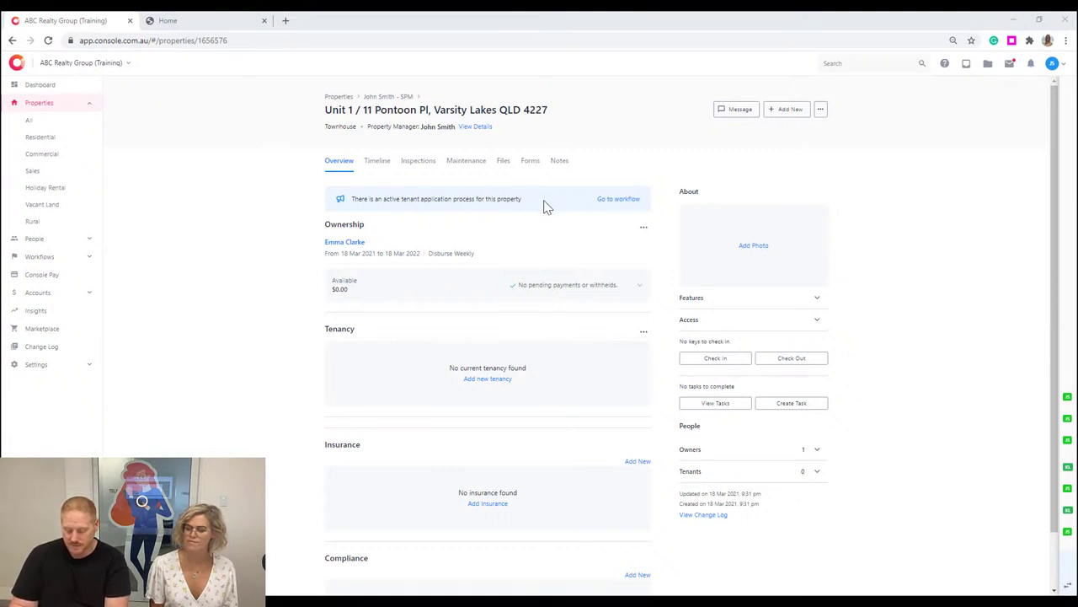
pyautogui.click(497, 379)
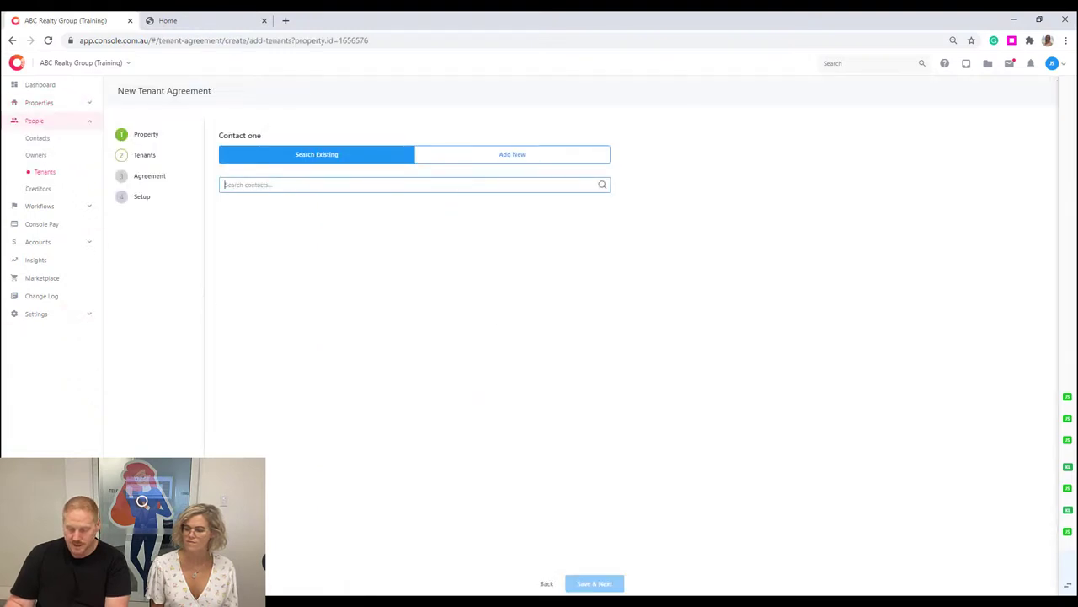
pyautogui.click(362, 184)
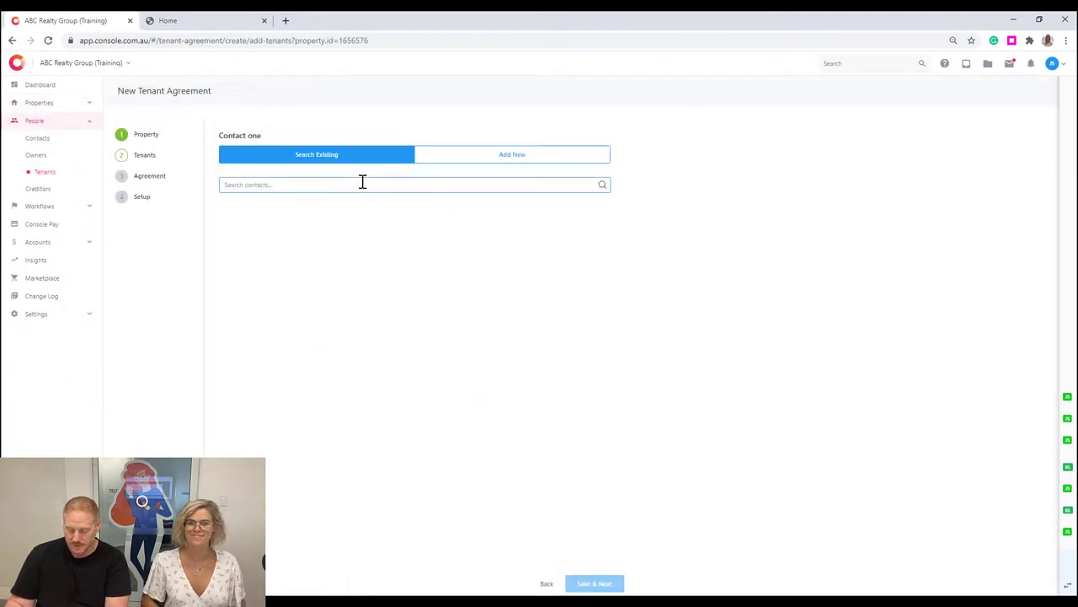
pyautogui.write('danny')
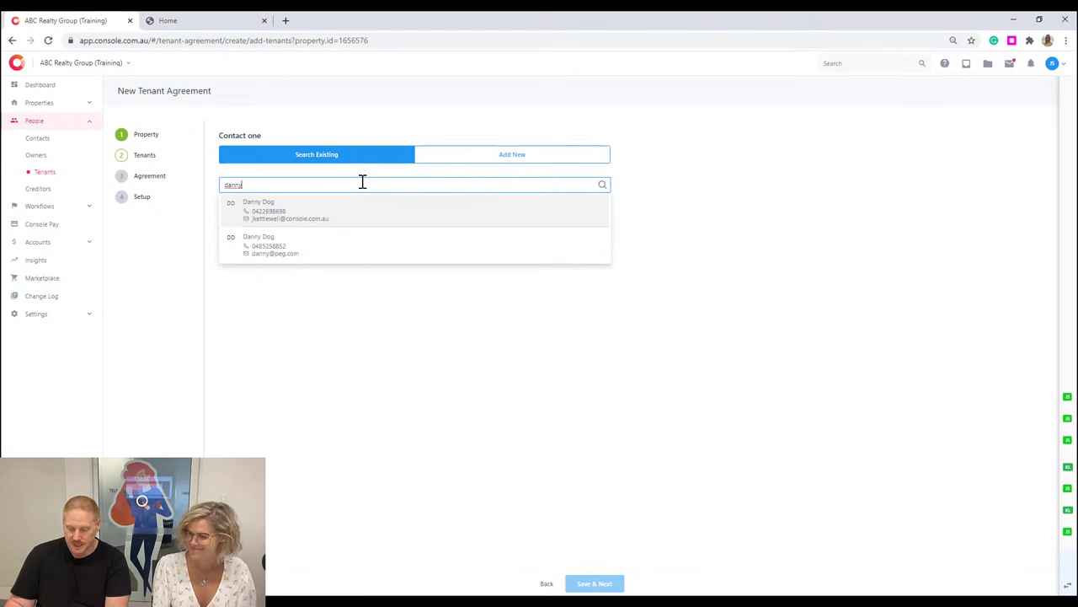
# Add the matching contact as tenant, enter the tenant's name as agreement reference, and set inaugural lease 19/03/2021.
pyautogui.click(331, 209)
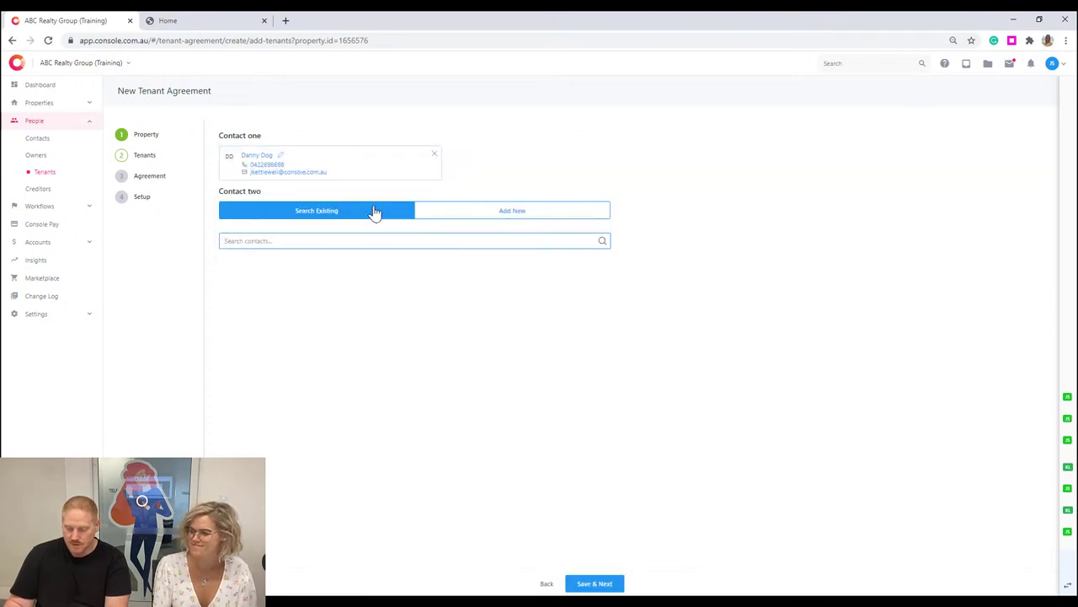
pyautogui.click(593, 583)
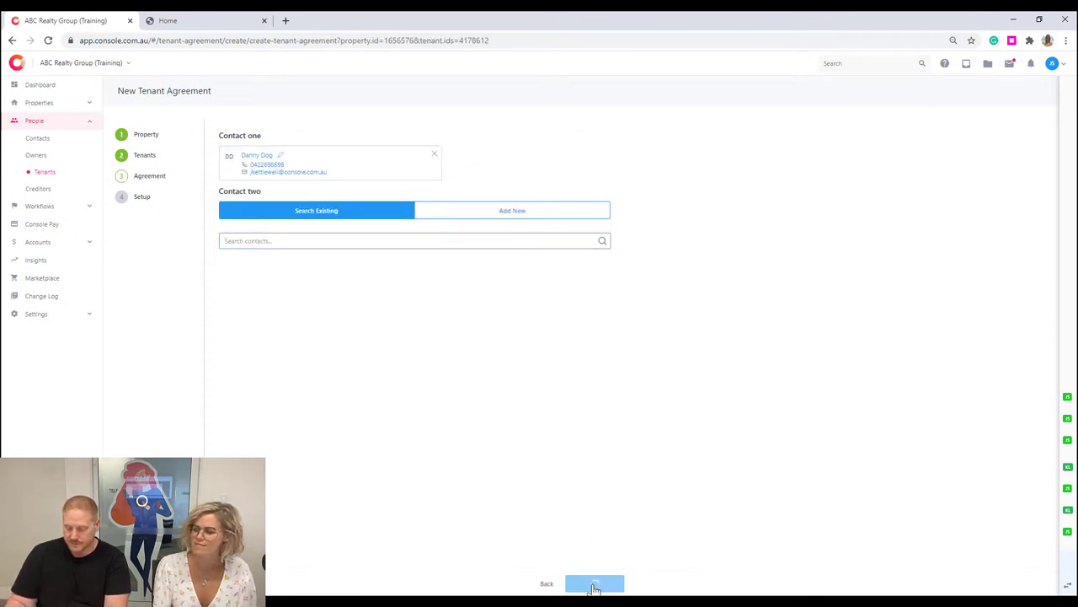
pyautogui.click(483, 166)
pyautogui.write('DANNY')
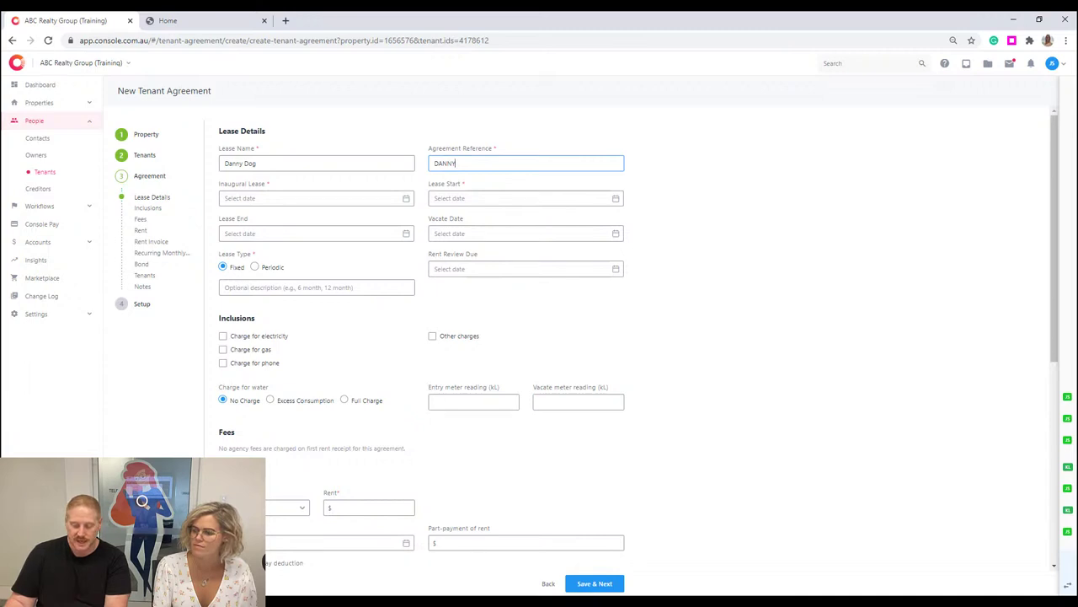
pyautogui.click(403, 199)
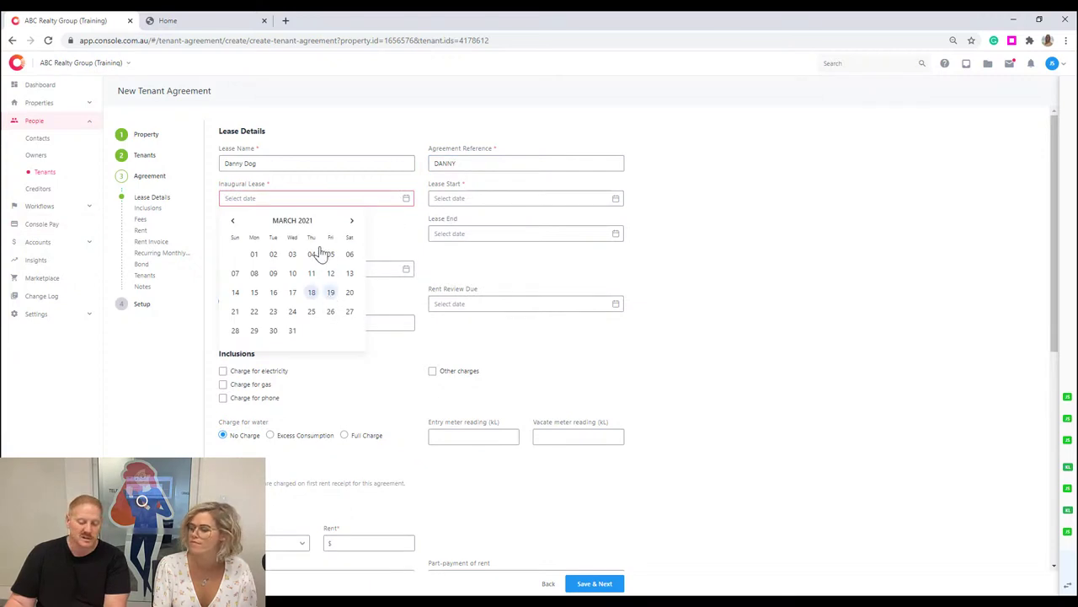
pyautogui.click(330, 293)
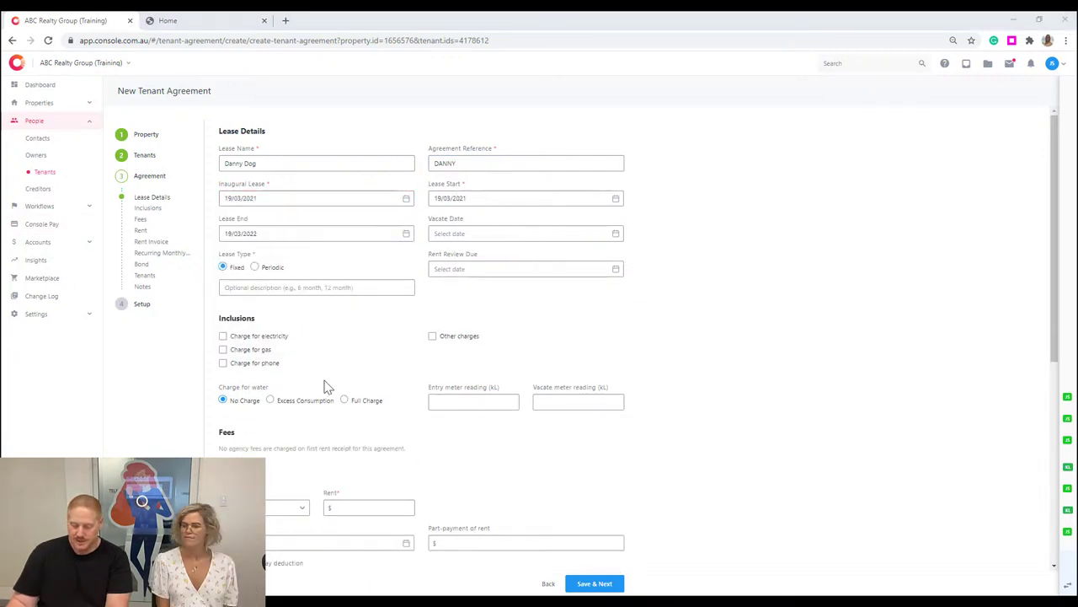
# Select Full Charge for water, weekly rent of $500, and CentrePay set to No.
pyautogui.scroll(-1, 328, 372)
pyautogui.click(348, 342)
pyautogui.scroll(-2, 362, 354)
pyautogui.scroll(-1, 291, 337)
pyautogui.click(300, 286)
pyautogui.press('Down')
pyautogui.press('Tab')
pyautogui.write('500')
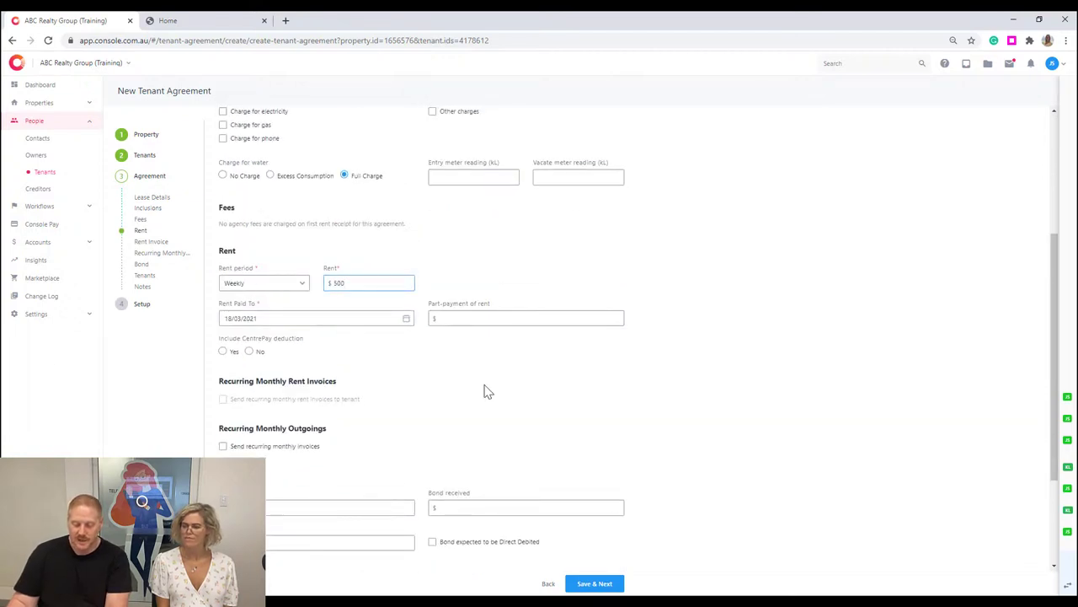
pyautogui.scroll(-2, 474, 397)
pyautogui.click(257, 239)
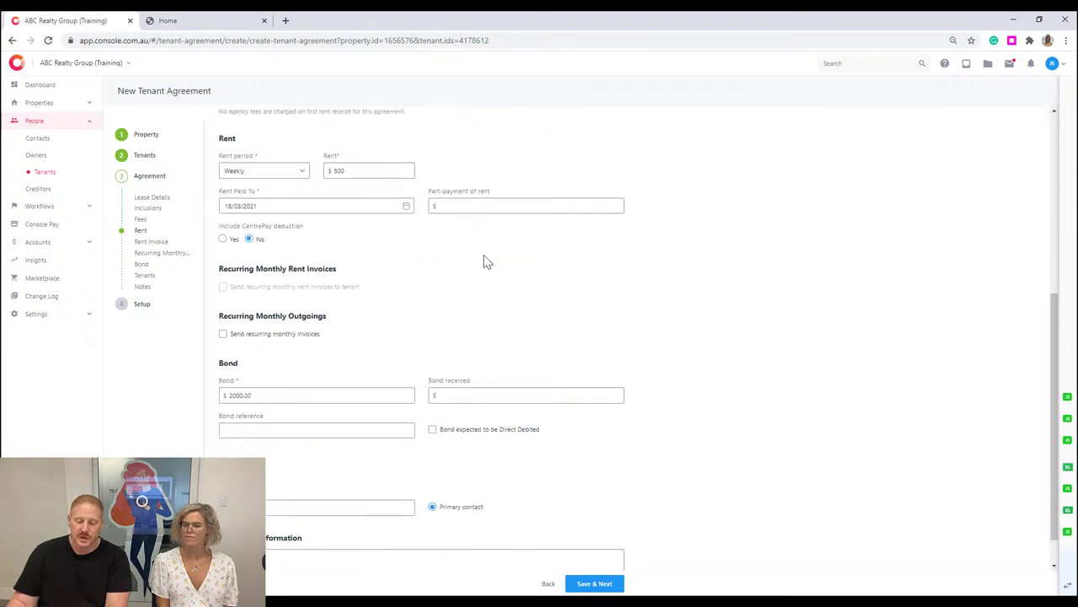
pyautogui.scroll(-1, 484, 261)
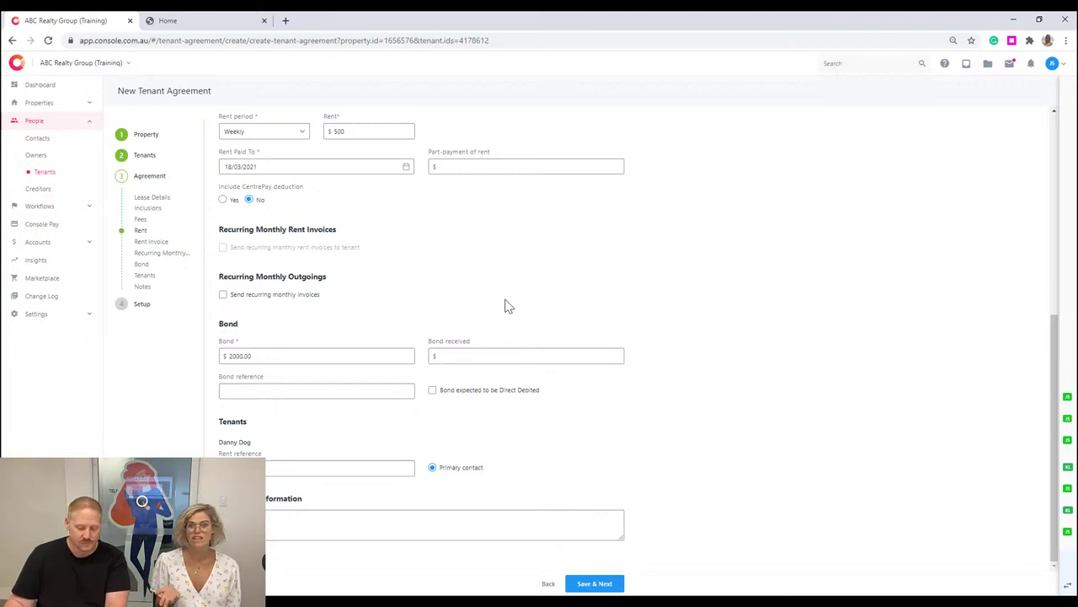
# Leave recurring monthly invoices off, mark the $2000 bond as direct debited, and save the agreement.
pyautogui.click(286, 294)
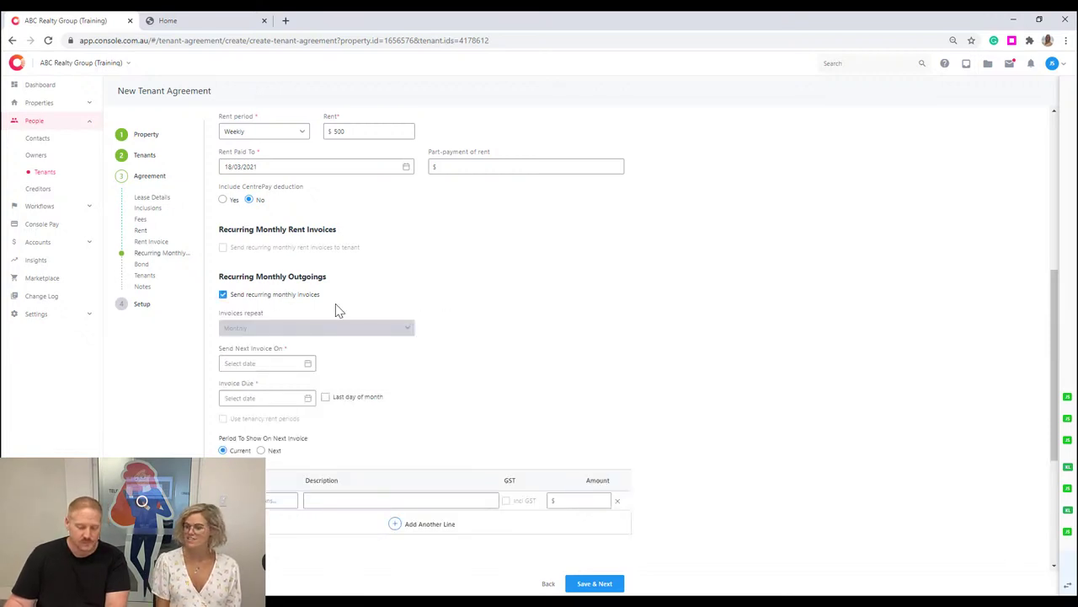
pyautogui.scroll(-1, 337, 308)
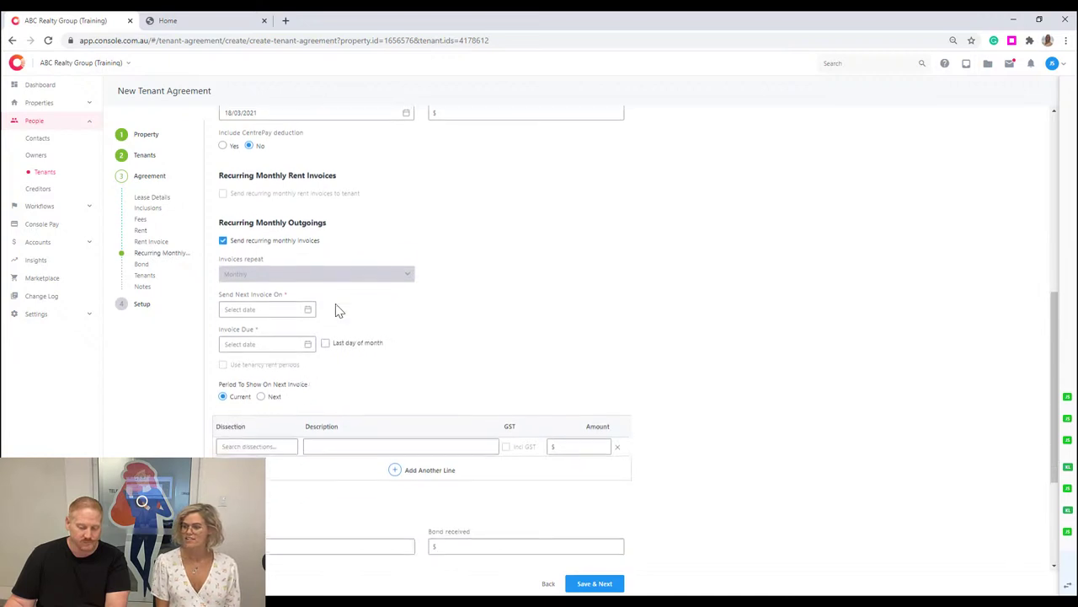
pyautogui.click(290, 443)
pyautogui.click(223, 242)
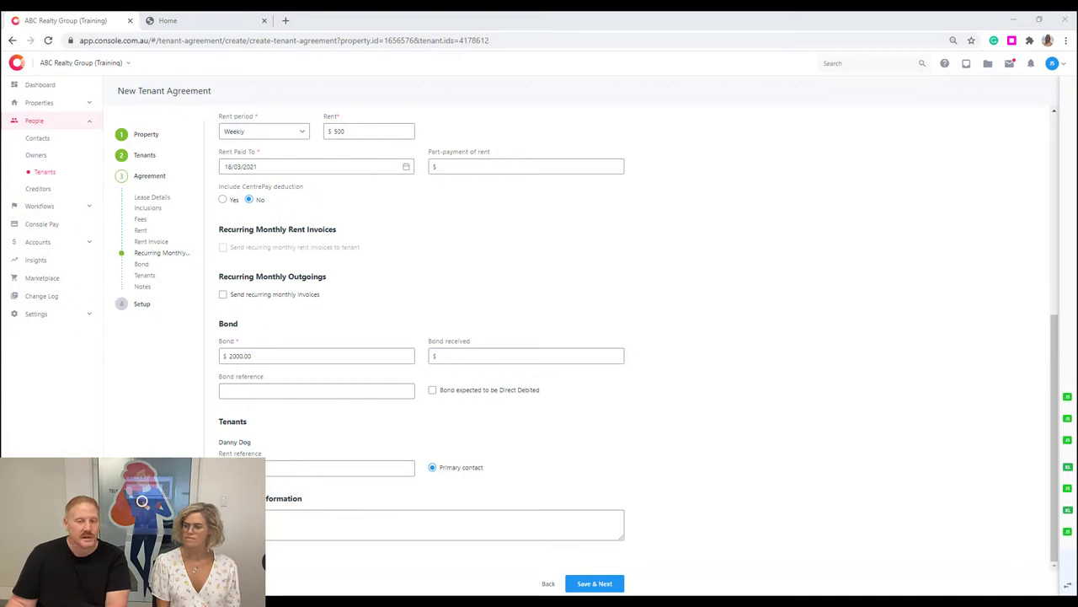
pyautogui.click(531, 393)
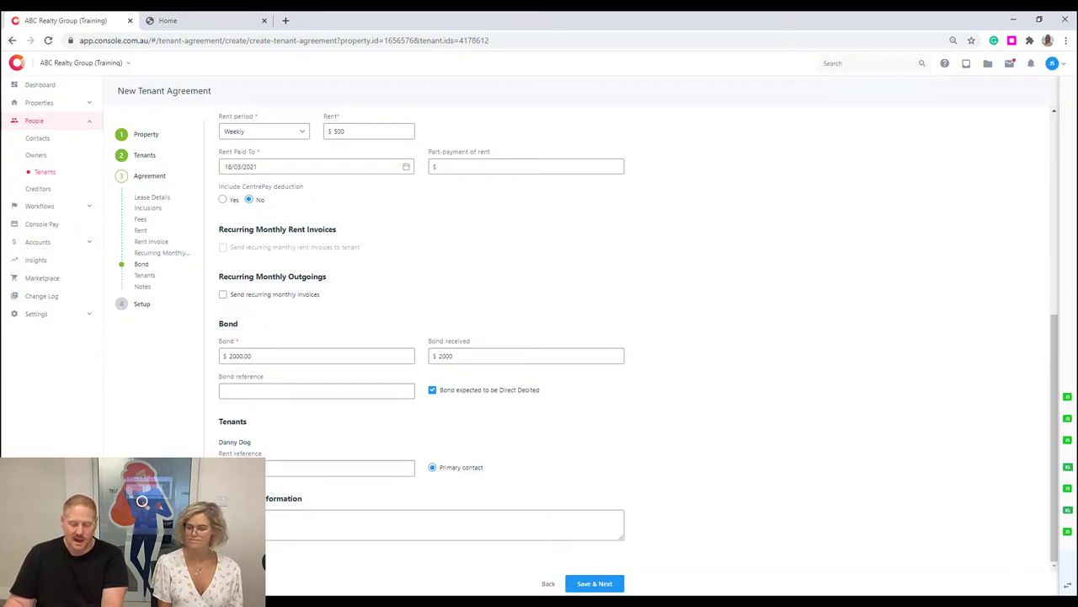
pyautogui.click(337, 467)
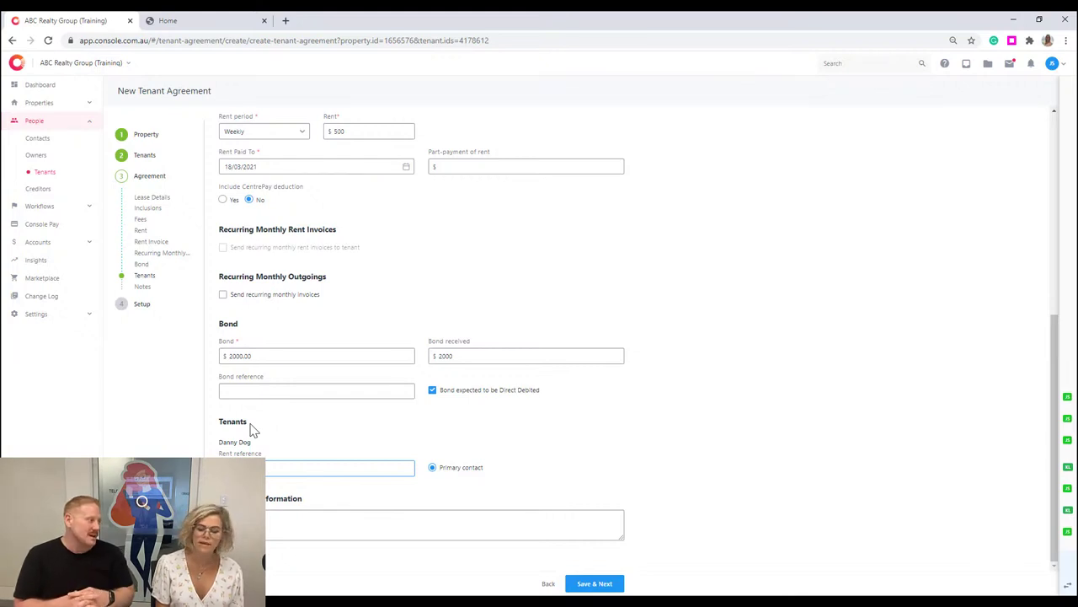
pyautogui.click(595, 583)
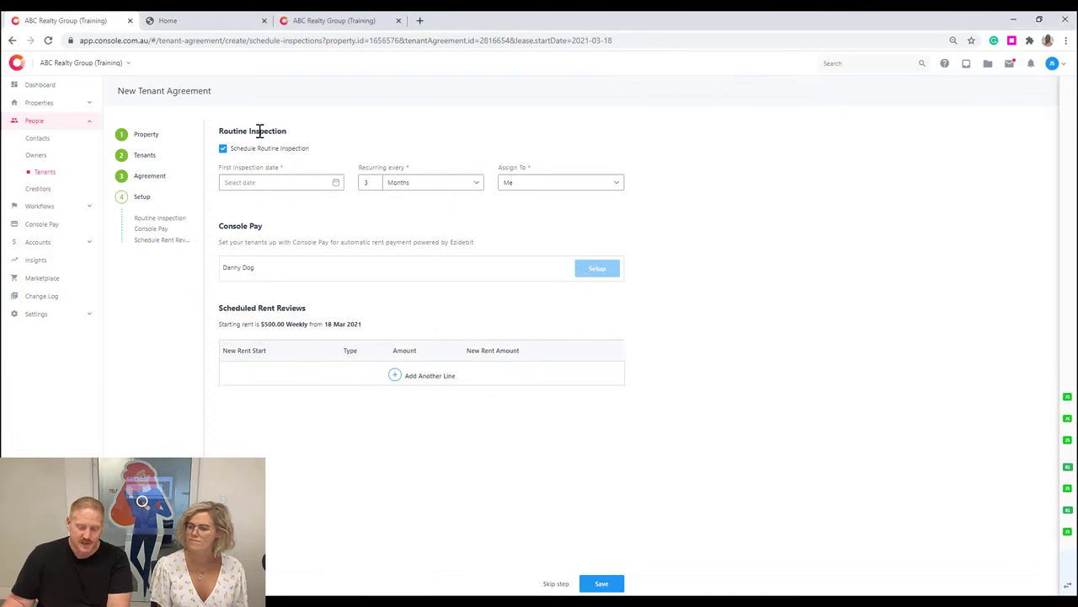
# Set the first routine inspection to 18/05/2021, repeating every 3 Months, and save it.
pyautogui.click(322, 180)
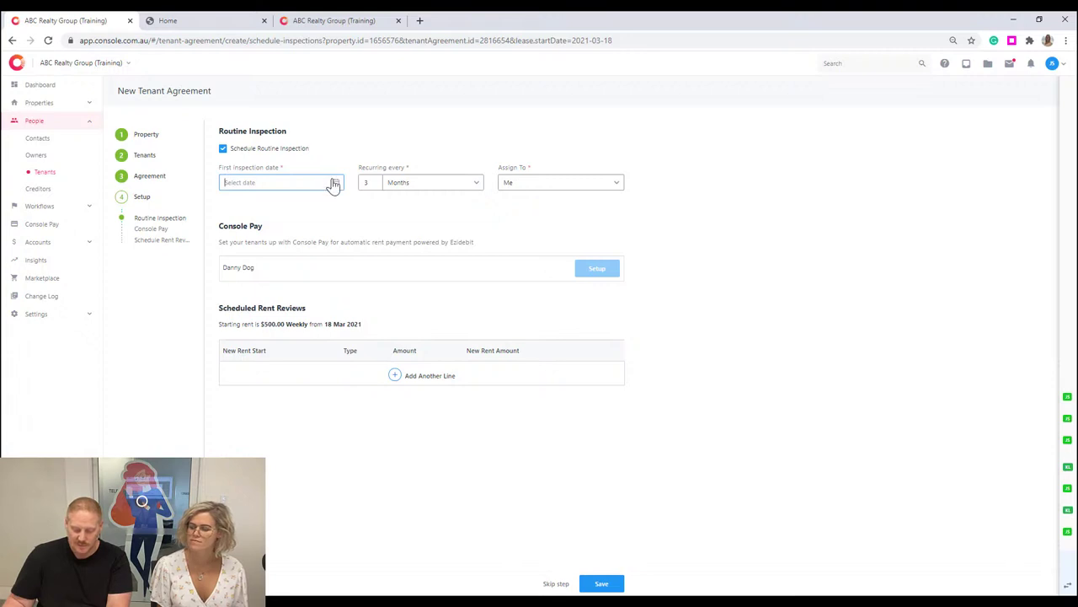
pyautogui.click(336, 184)
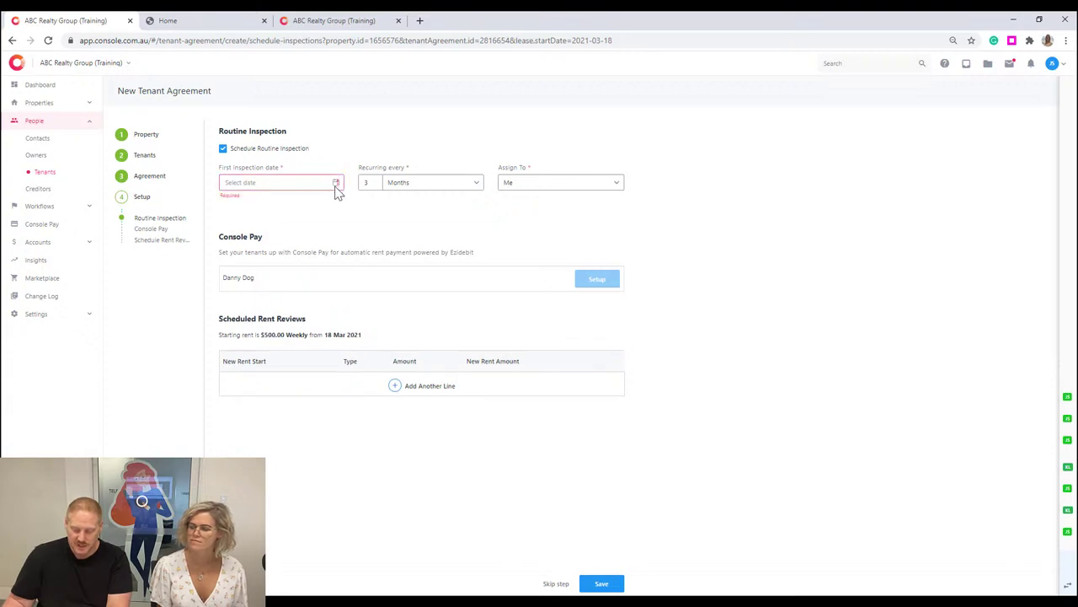
pyautogui.click(409, 187)
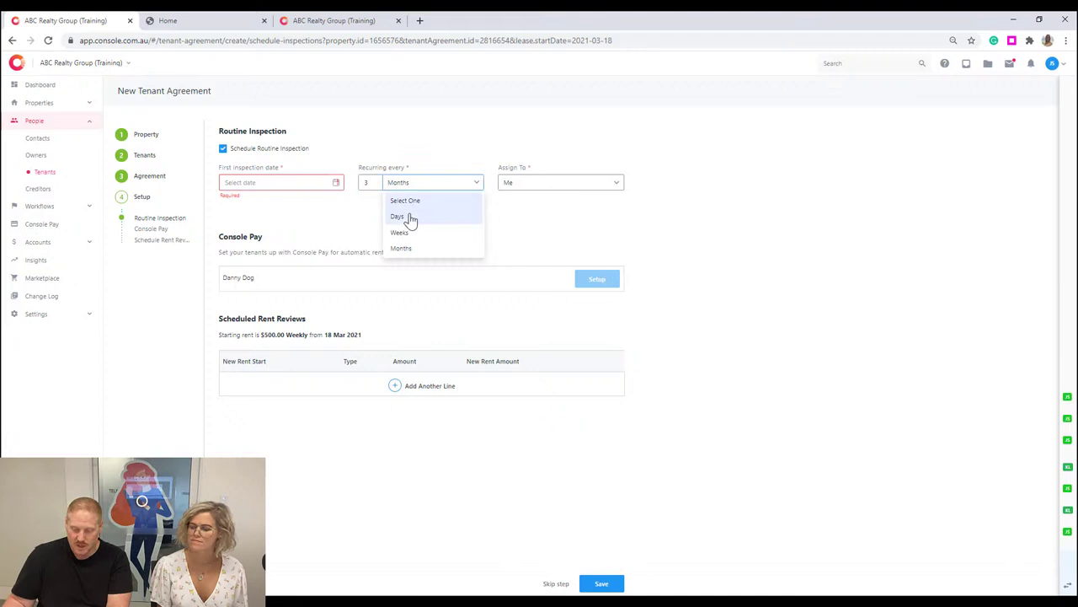
pyautogui.click(415, 246)
pyautogui.click(318, 182)
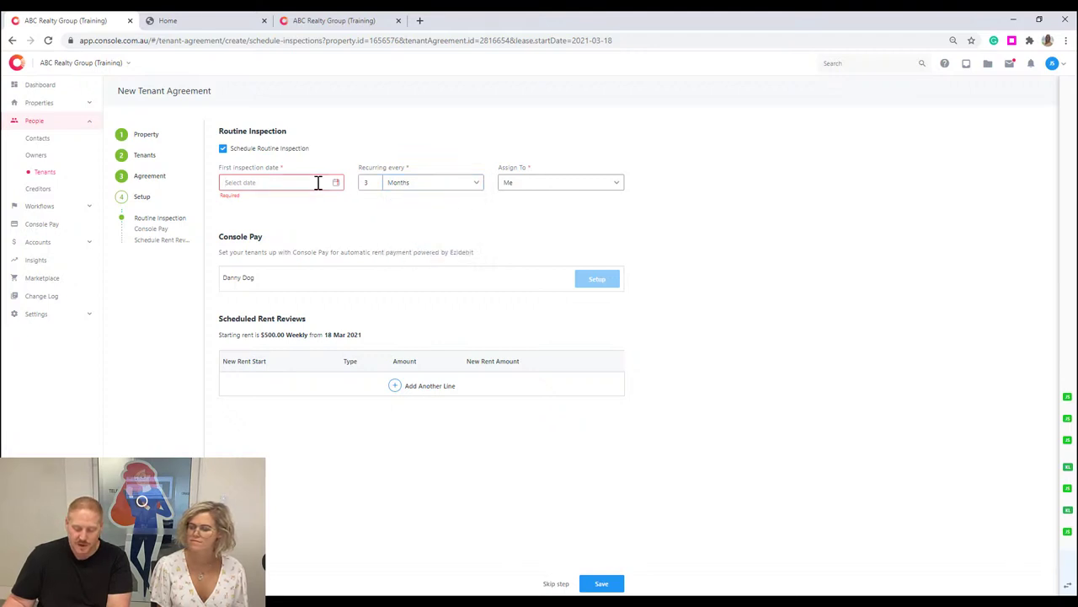
pyautogui.write('18/05/2021')
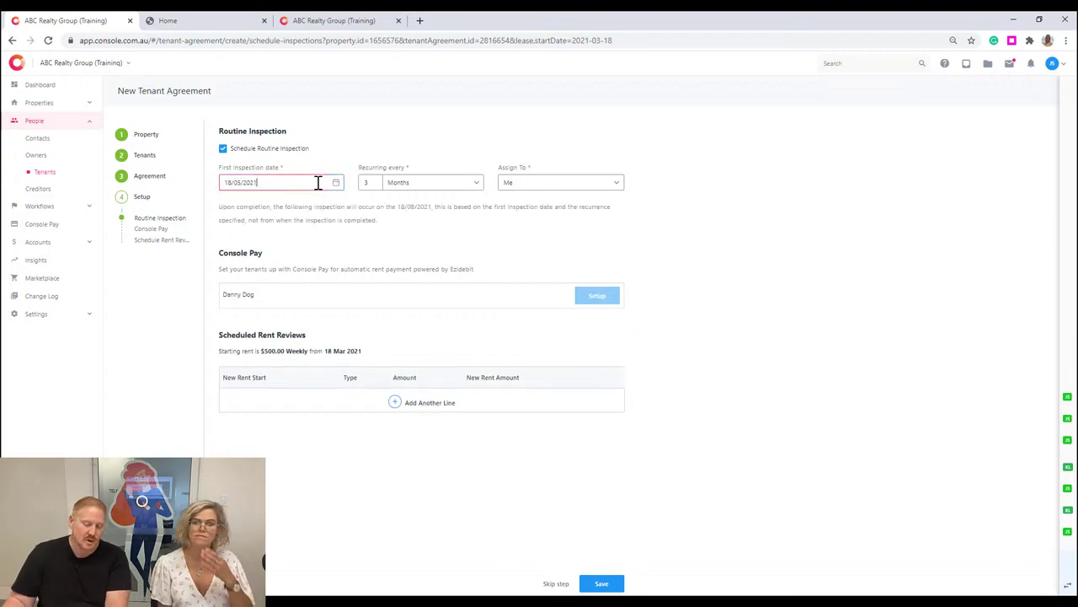
pyautogui.press('Tab')
pyautogui.click(497, 245)
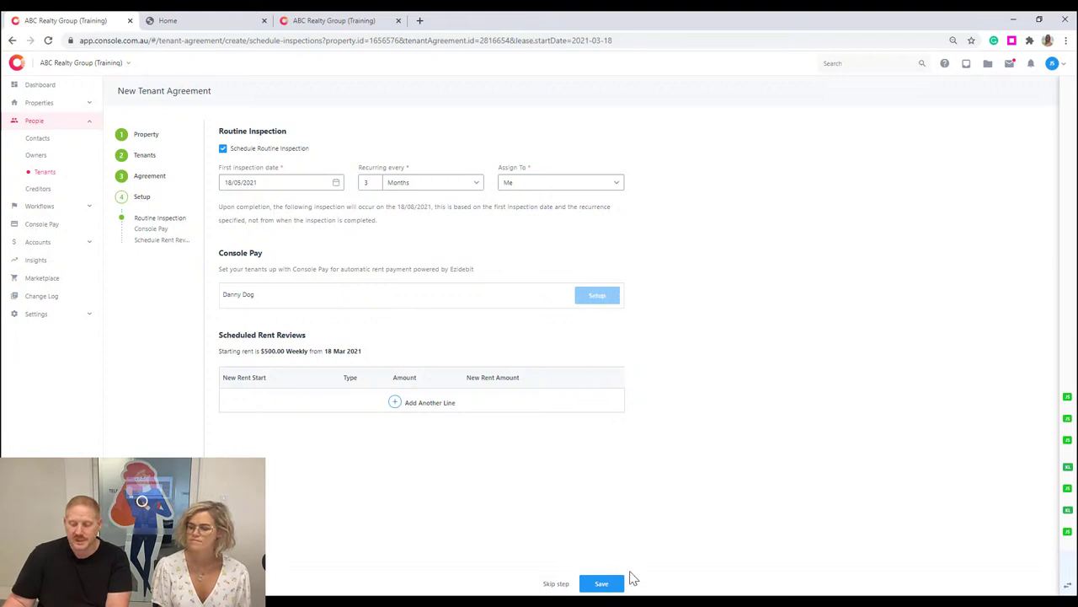
pyautogui.click(601, 582)
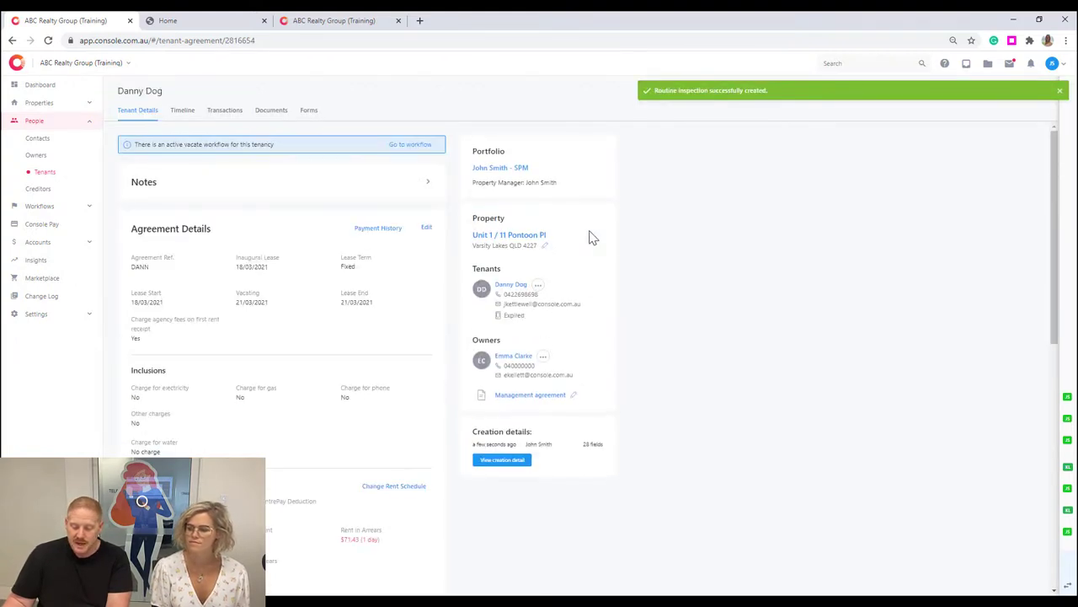
# Open the unit's property page and bring up the tenancy Rent Calculator showing $500 weekly.
pyautogui.click(512, 238)
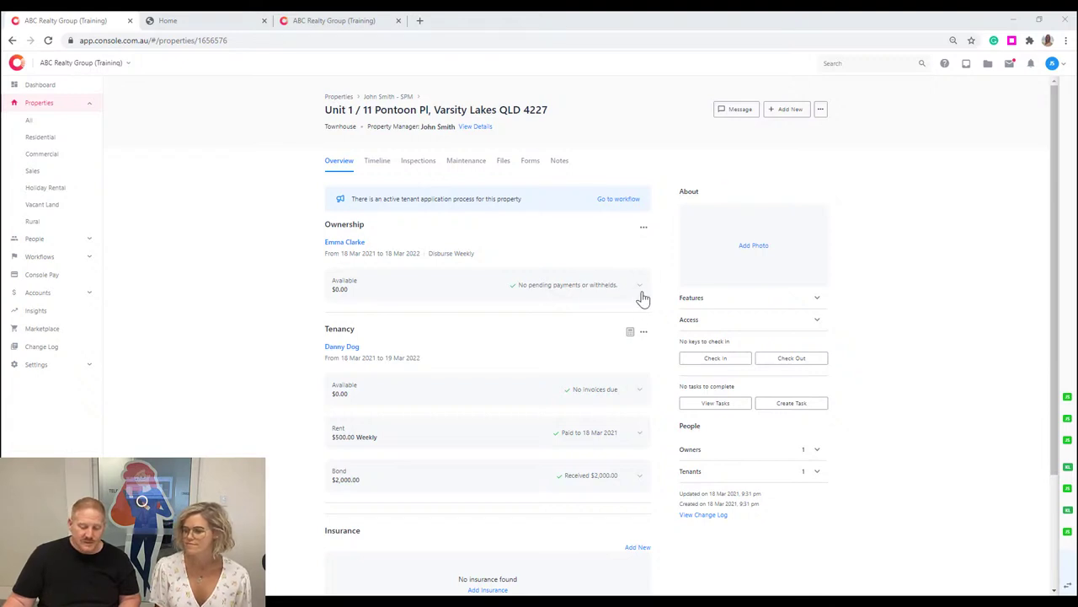
pyautogui.scroll(-1, 537, 321)
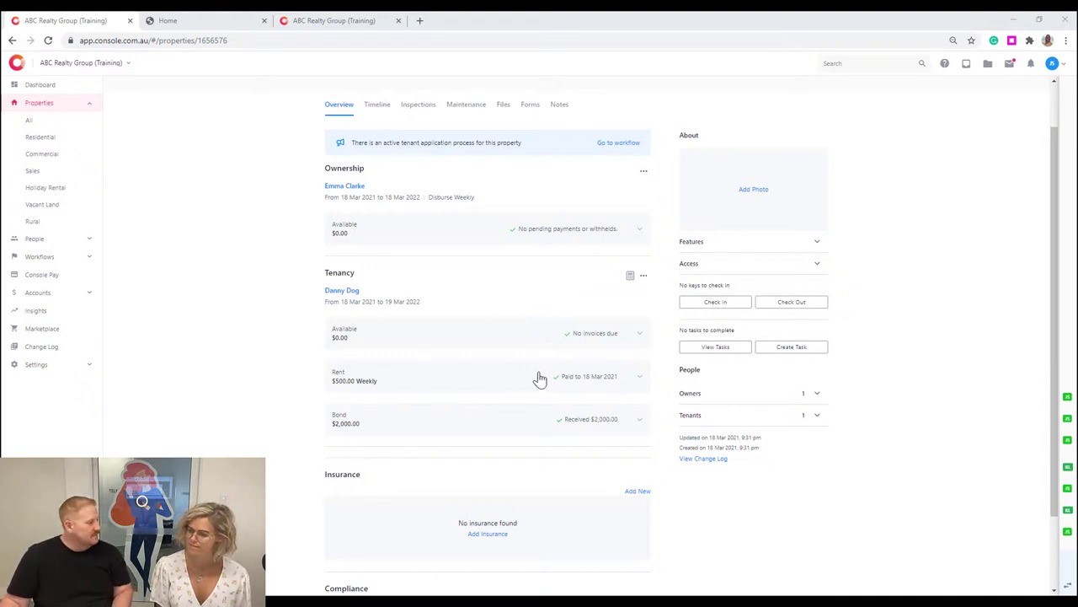
pyautogui.click(631, 277)
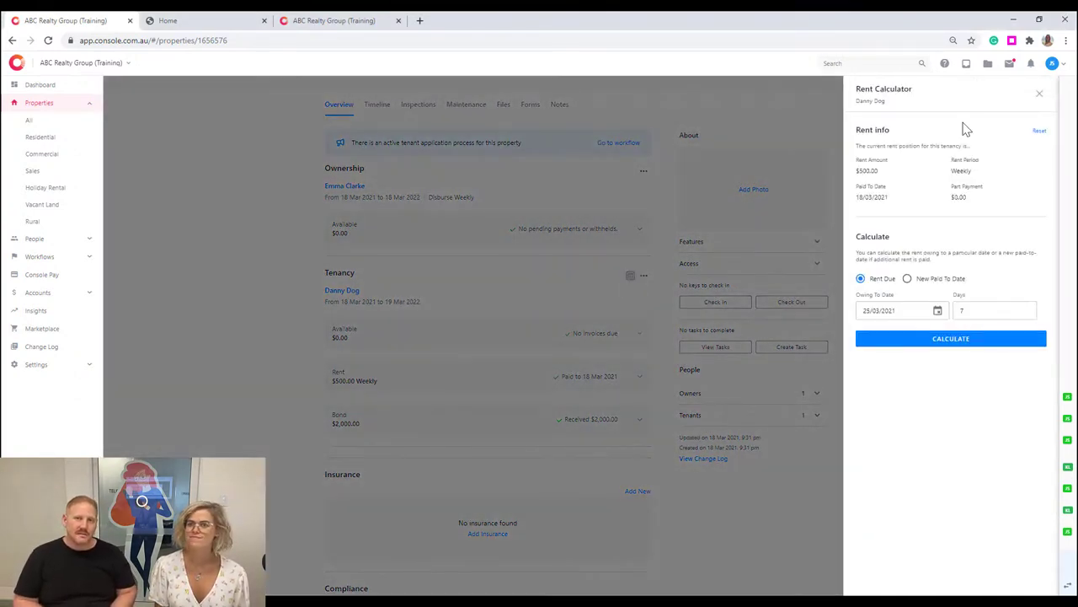
# Close the Rent Calculator and open the tenant's agreement in a new browser tab.
pyautogui.click(1040, 96)
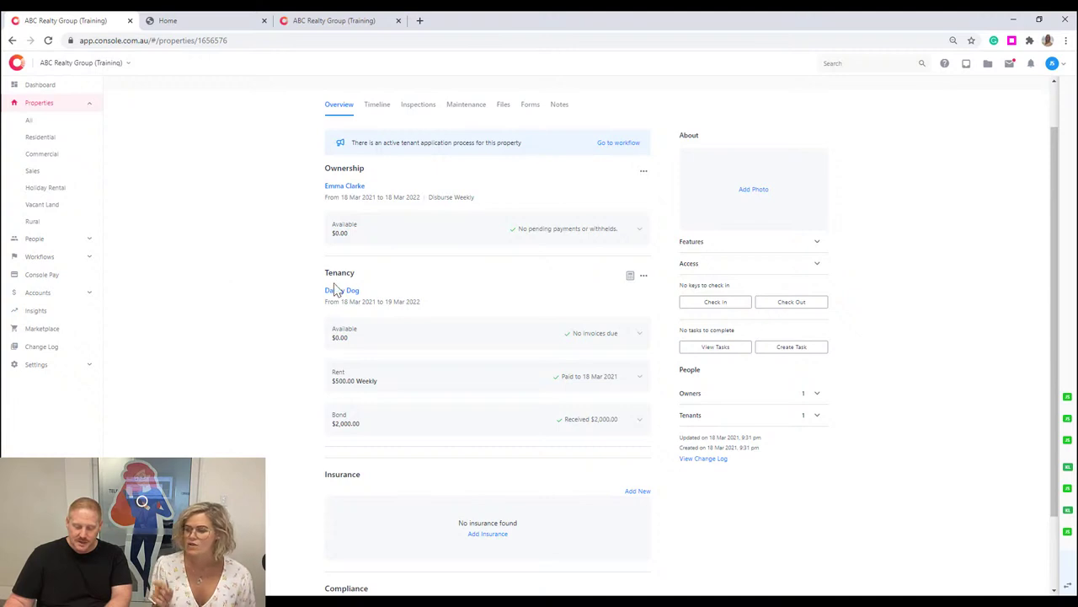
pyautogui.middleClick(334, 291)
# Review the agreement in the new tab, return to the property tab, and start a key Check Out.
pyautogui.click(443, 20)
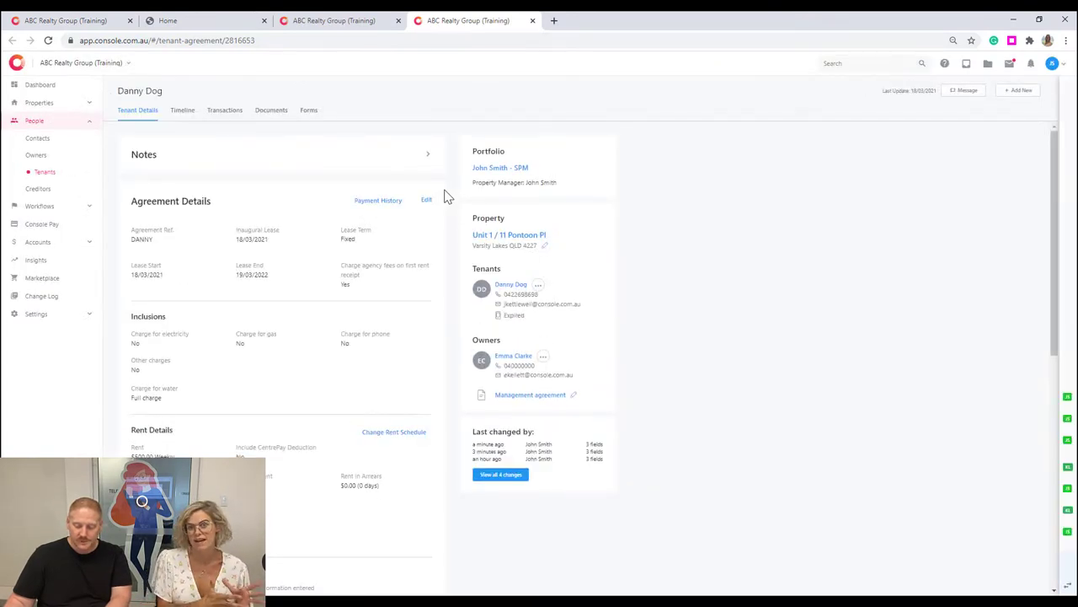
pyautogui.hotkey('ctrl', '1')
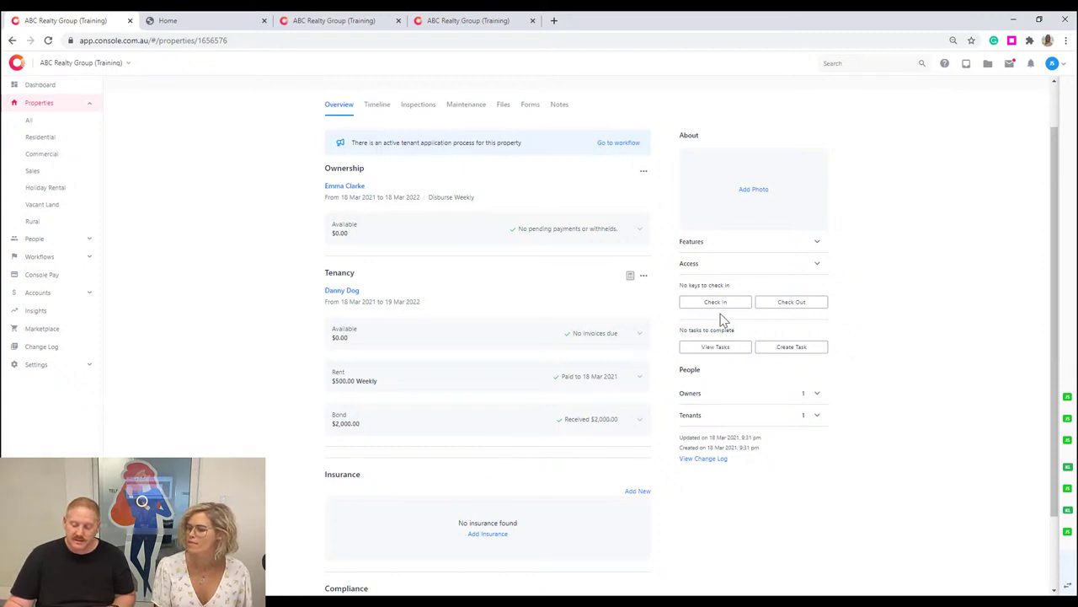
pyautogui.click(771, 309)
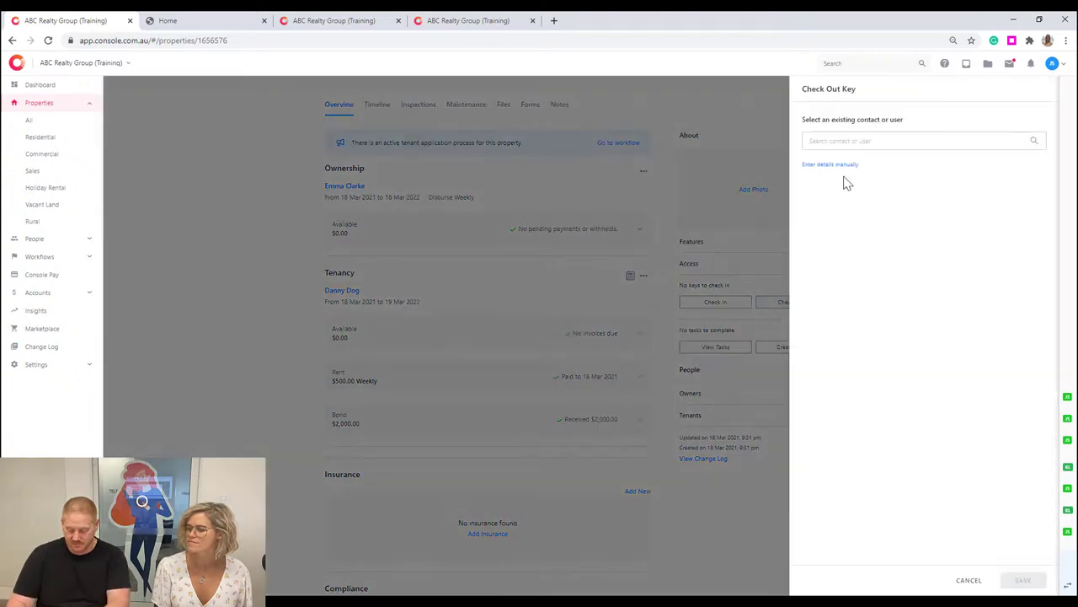
# Check out the key to the owner contact with details 'Routine', then open the residential properties list.
pyautogui.click(860, 143)
pyautogui.write('EMM')
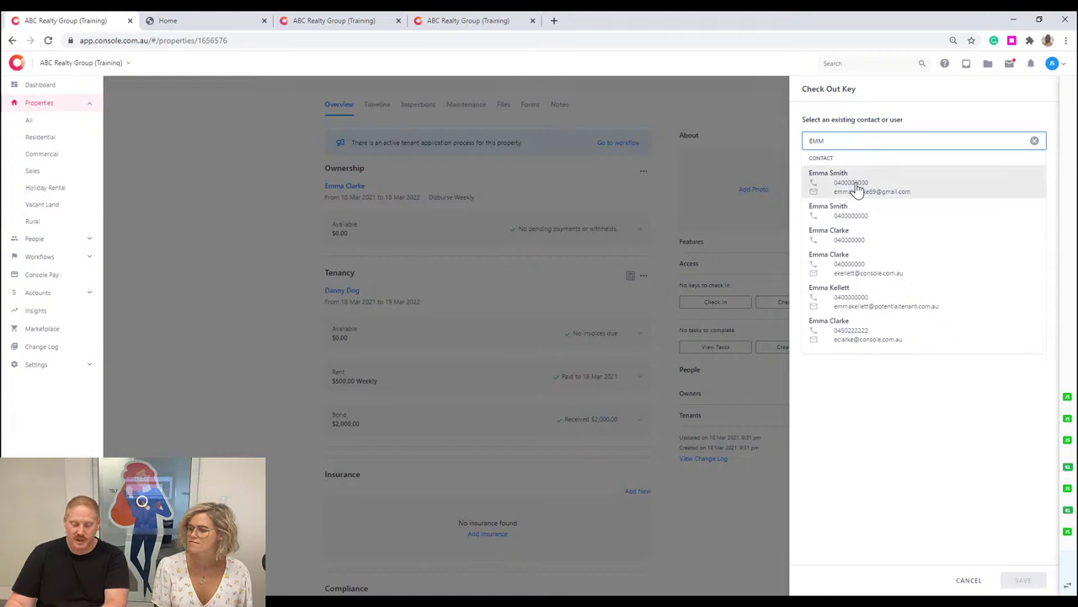
pyautogui.click(855, 187)
pyautogui.click(843, 289)
pyautogui.write('fOUT')
pyautogui.press('BackSpace')
pyautogui.press('BackSpace')
pyautogui.press('BackSpace')
pyautogui.press('BackSpace')
pyautogui.write('R')
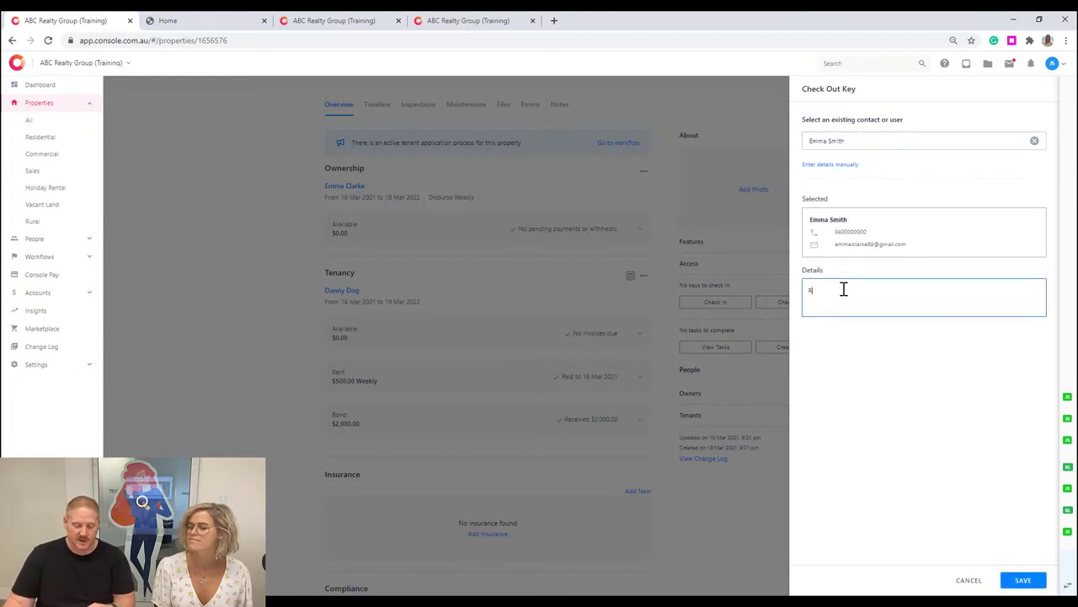
pyautogui.write('outine')
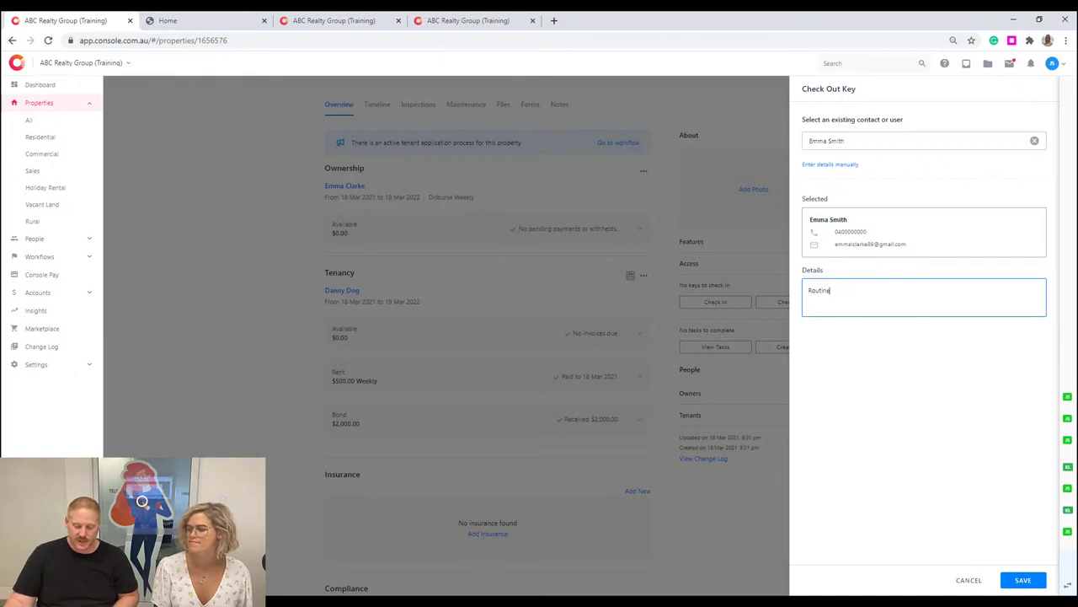
pyautogui.click(1032, 582)
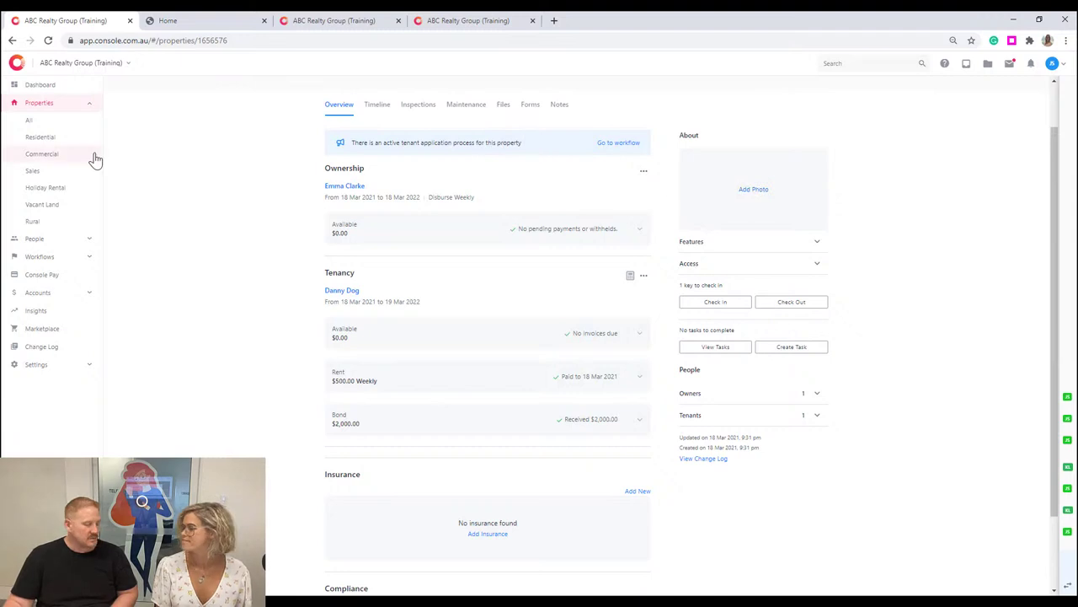
pyautogui.click(68, 136)
# Filter the residential property list to keys checked out, then start checking the unit's key back in.
pyautogui.click(412, 115)
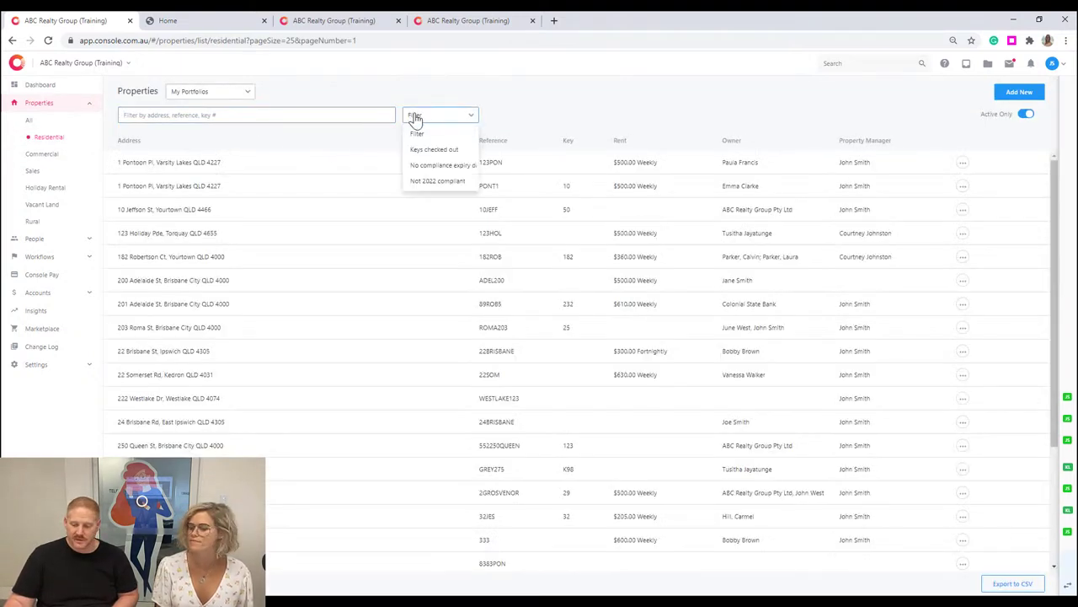
pyautogui.click(456, 151)
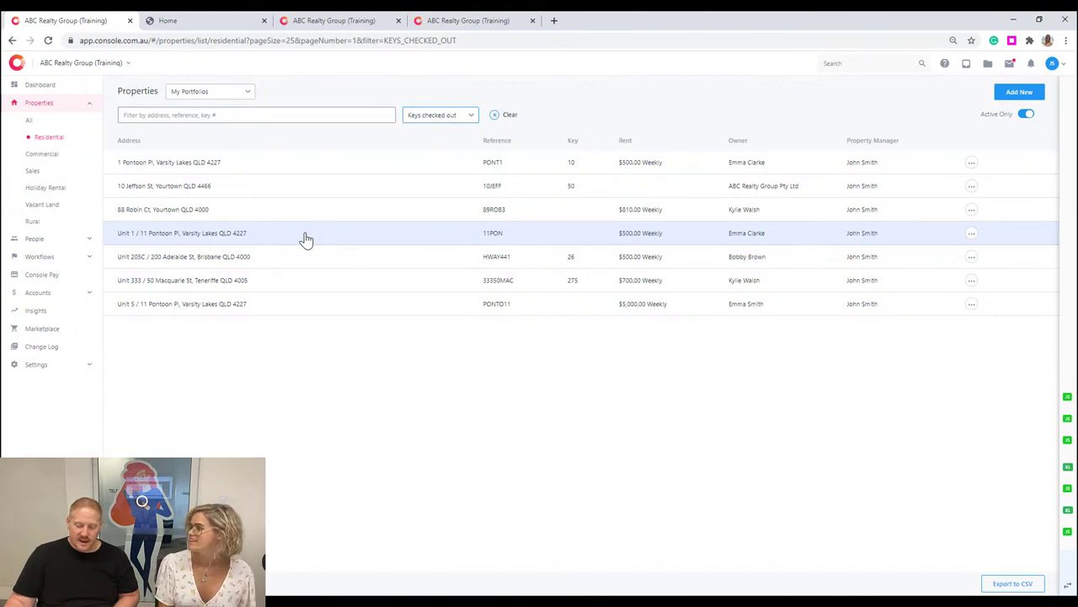
pyautogui.click(971, 233)
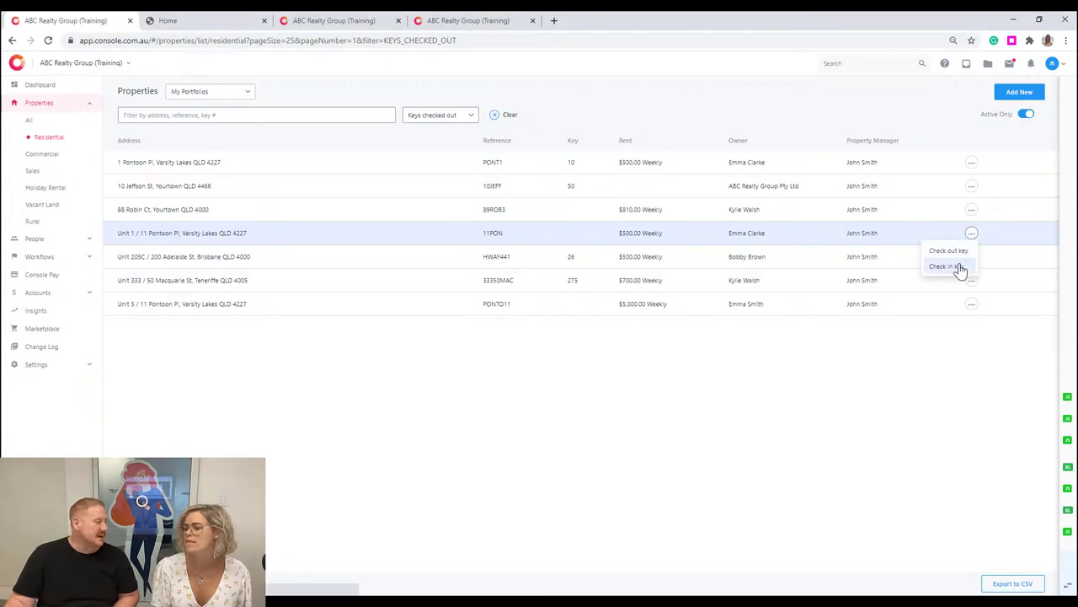
pyautogui.click(960, 268)
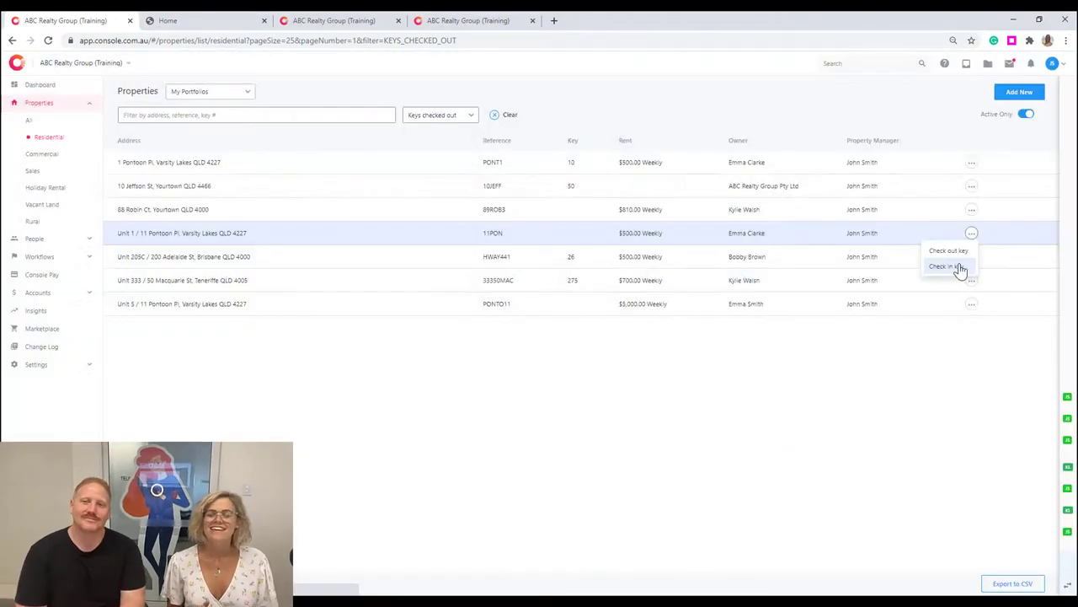
pyautogui.click(960, 268)
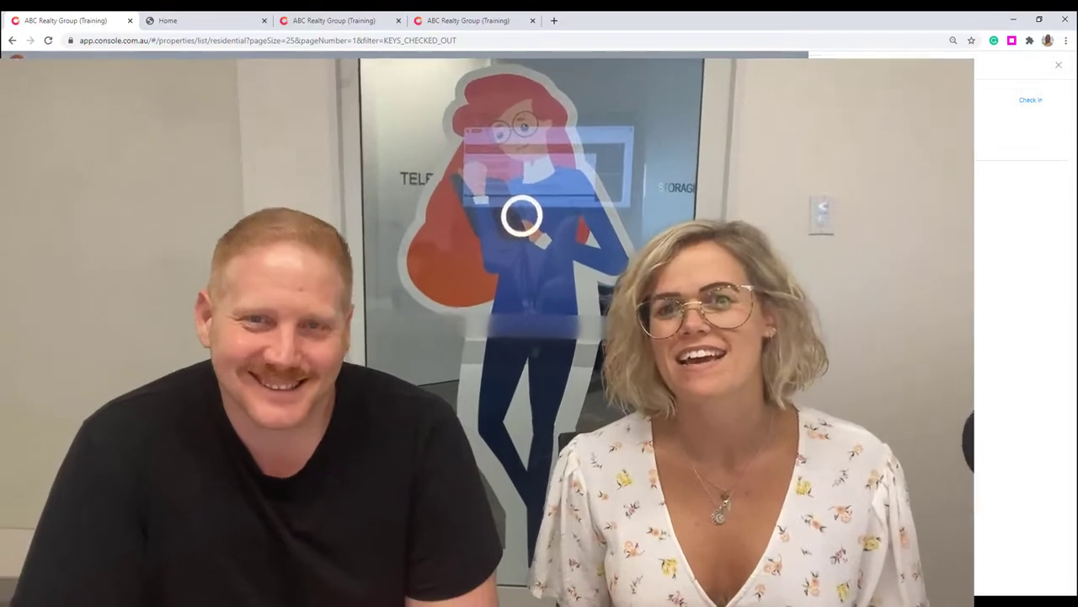